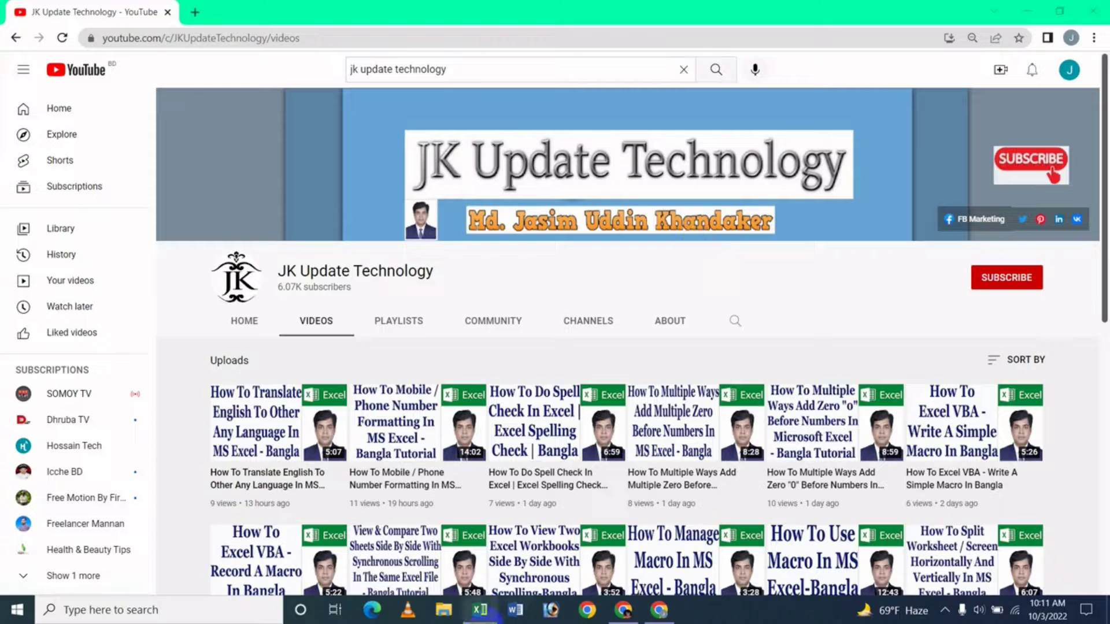
- Switch to Excel, where the Monthly Sales Report workbook is open on Sheet1
{"action": "left_click", "coordinate": [480, 609]}
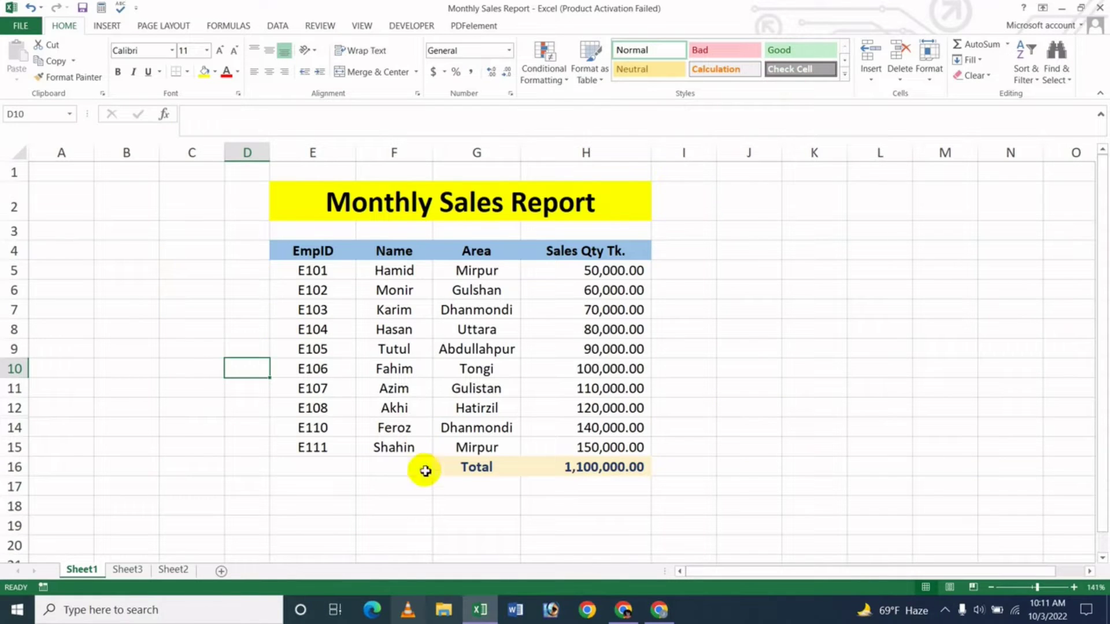
{"action": "left_click", "coordinate": [462, 468]}
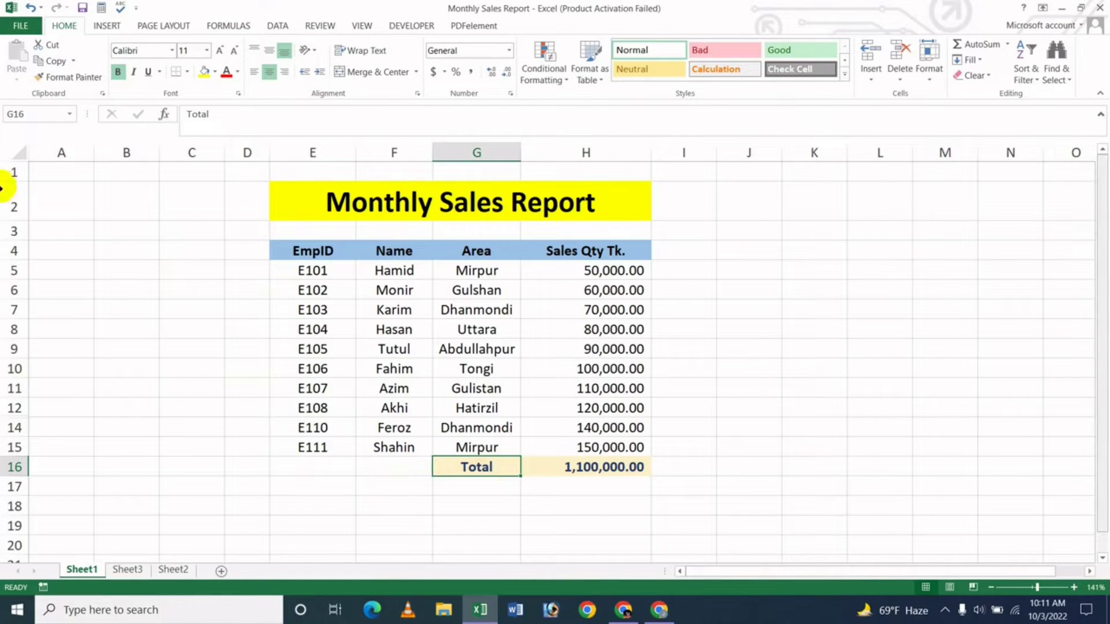
{"action": "left_click", "coordinate": [64, 351]}
{"action": "left_click", "coordinate": [165, 327]}
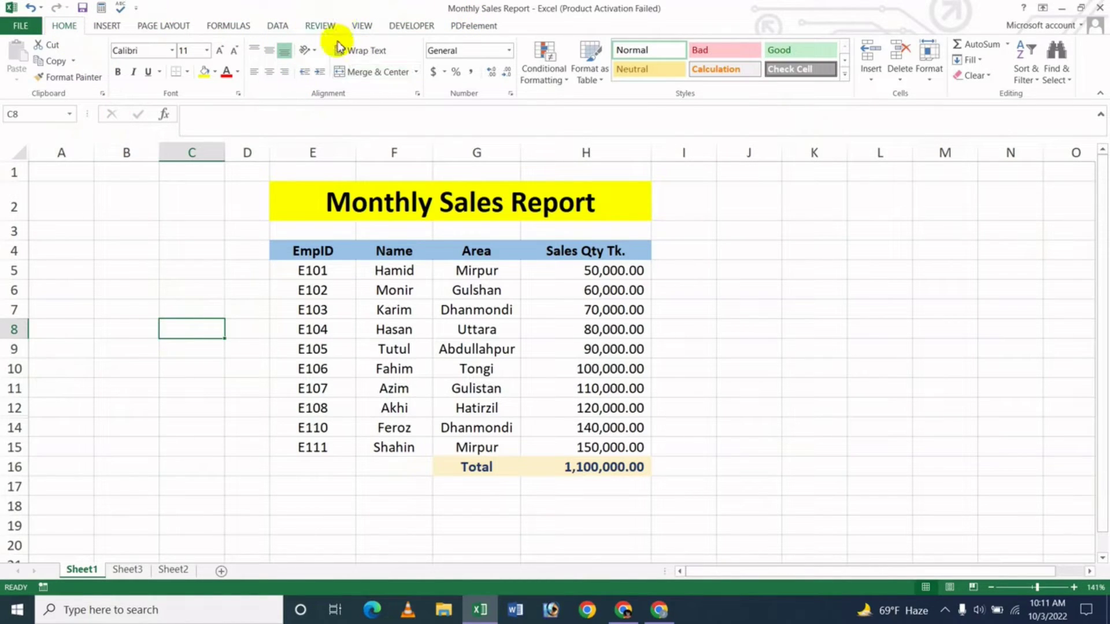
- Add a comment reading "Very Good" to cell H15, keeping the default author name above it
{"action": "left_click", "coordinate": [325, 26]}
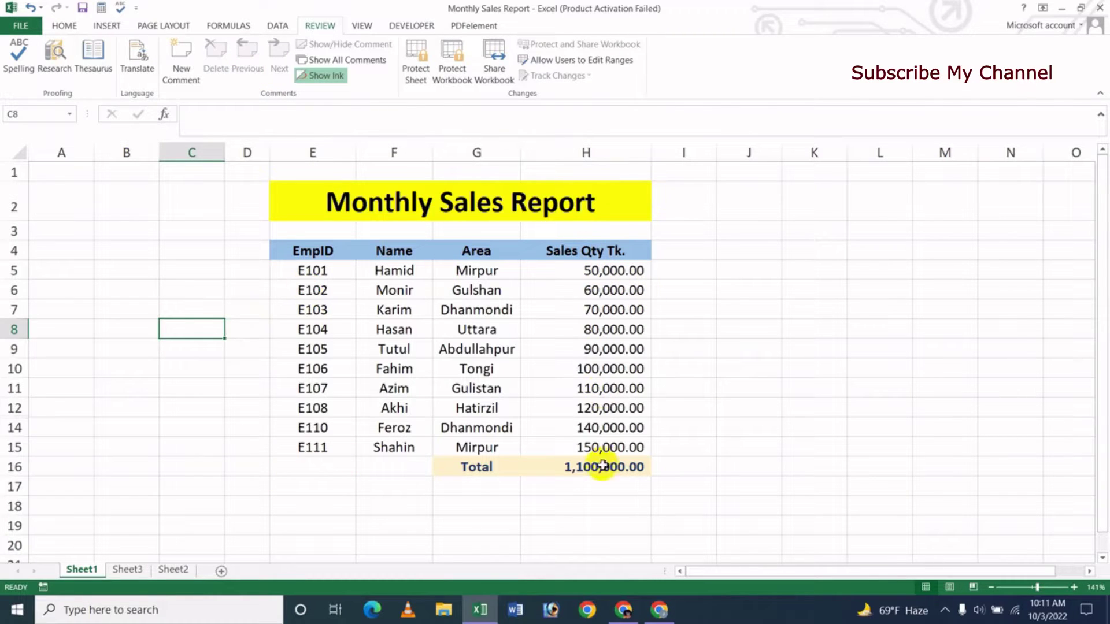
{"action": "left_click", "coordinate": [732, 322]}
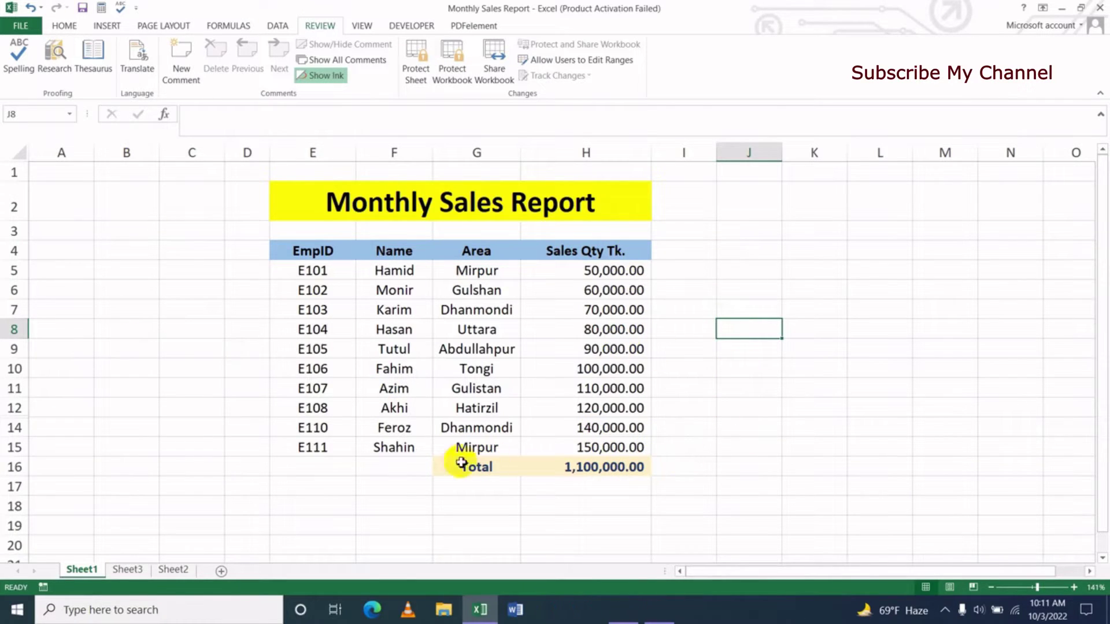
{"action": "left_click", "coordinate": [636, 445]}
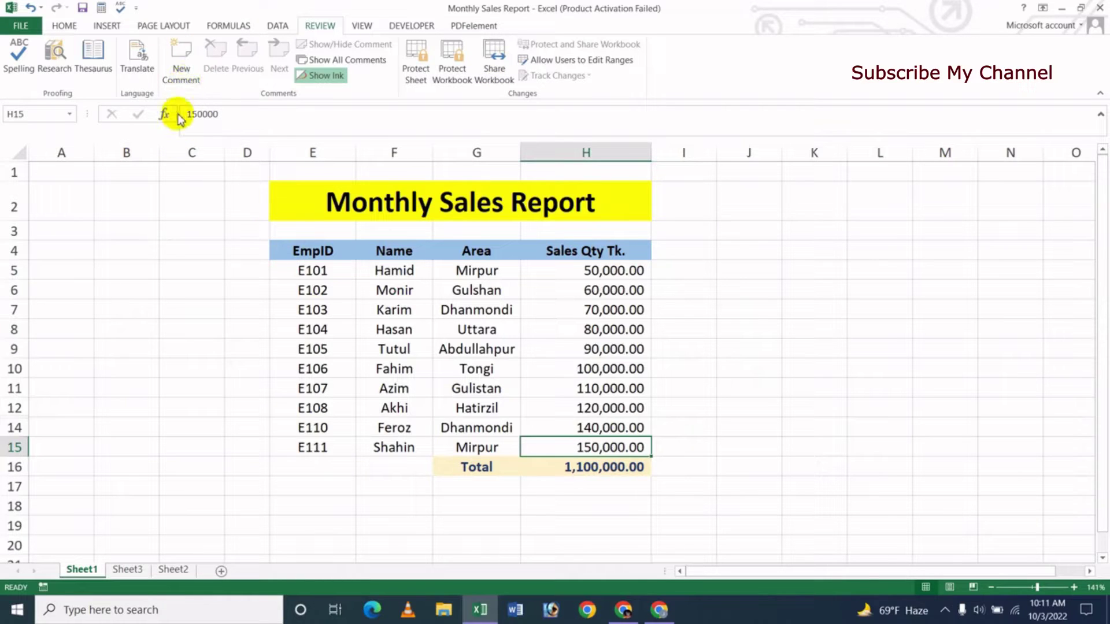
{"action": "left_click", "coordinate": [181, 79]}
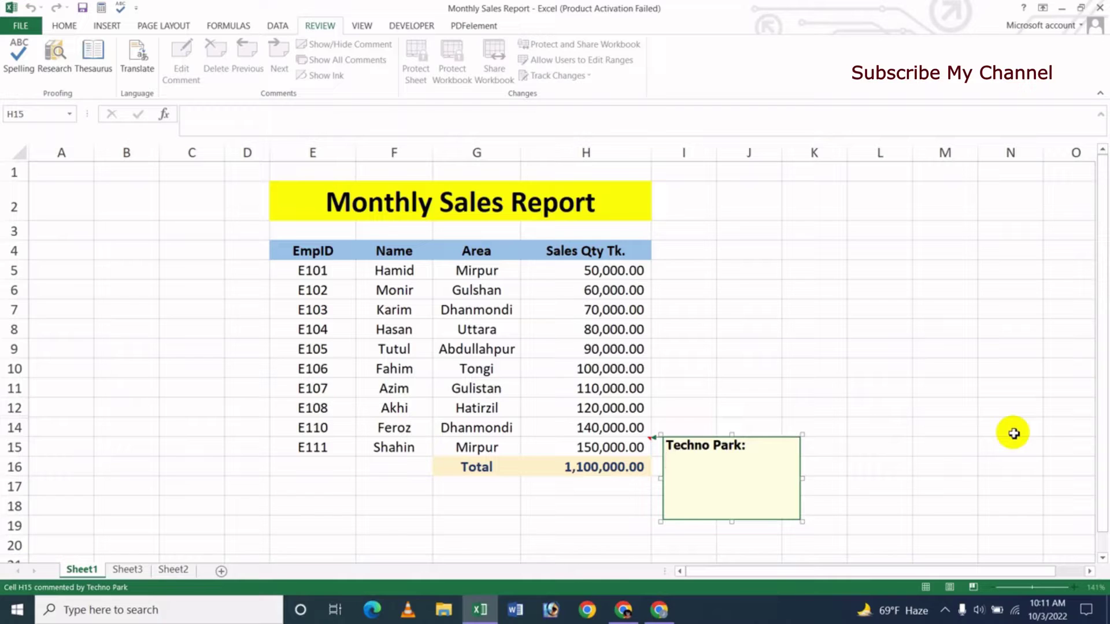
{"action": "type", "text": "Very Good"}
{"action": "left_click", "coordinate": [783, 382]}
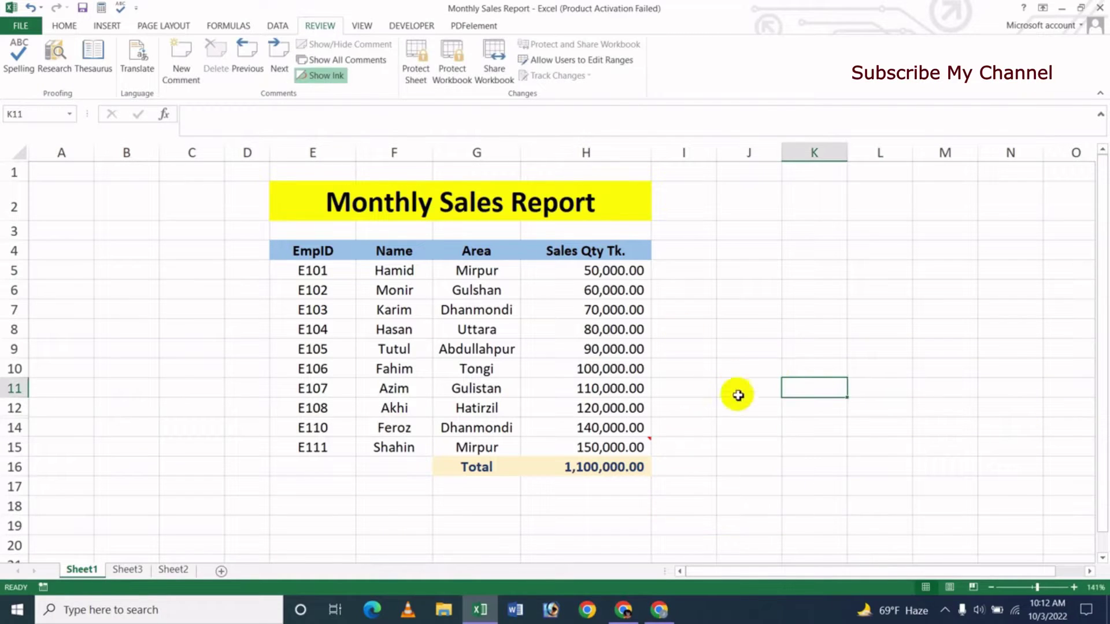
- Add a comment to cell H11, replacing the default author name with "Good, Next time I hope better sales"
{"action": "left_click", "coordinate": [628, 389]}
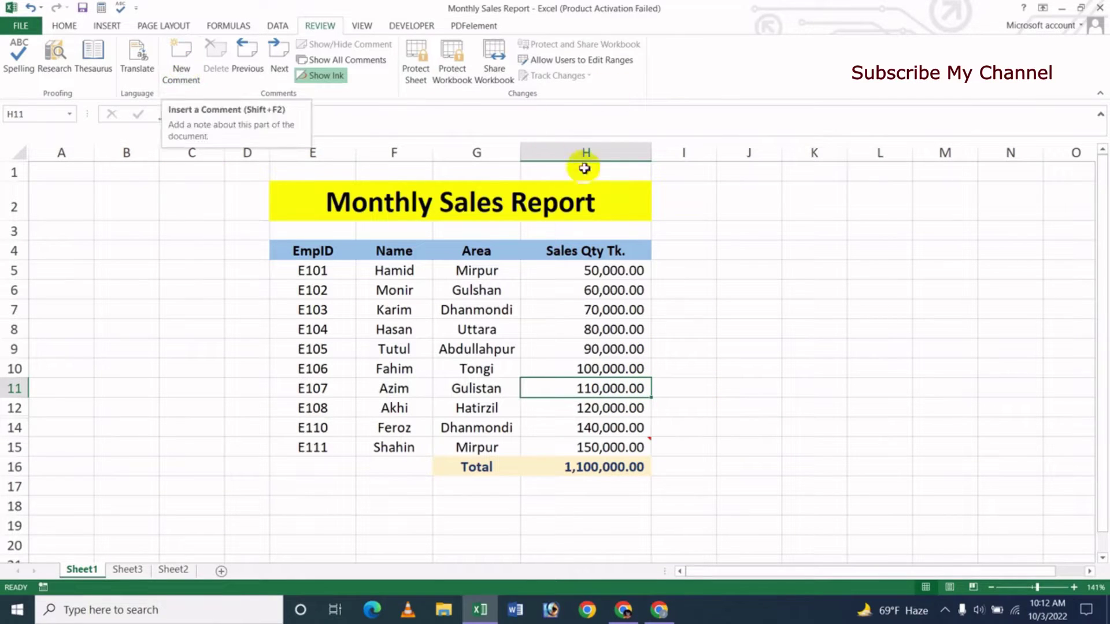
{"action": "right_click", "coordinate": [623, 390]}
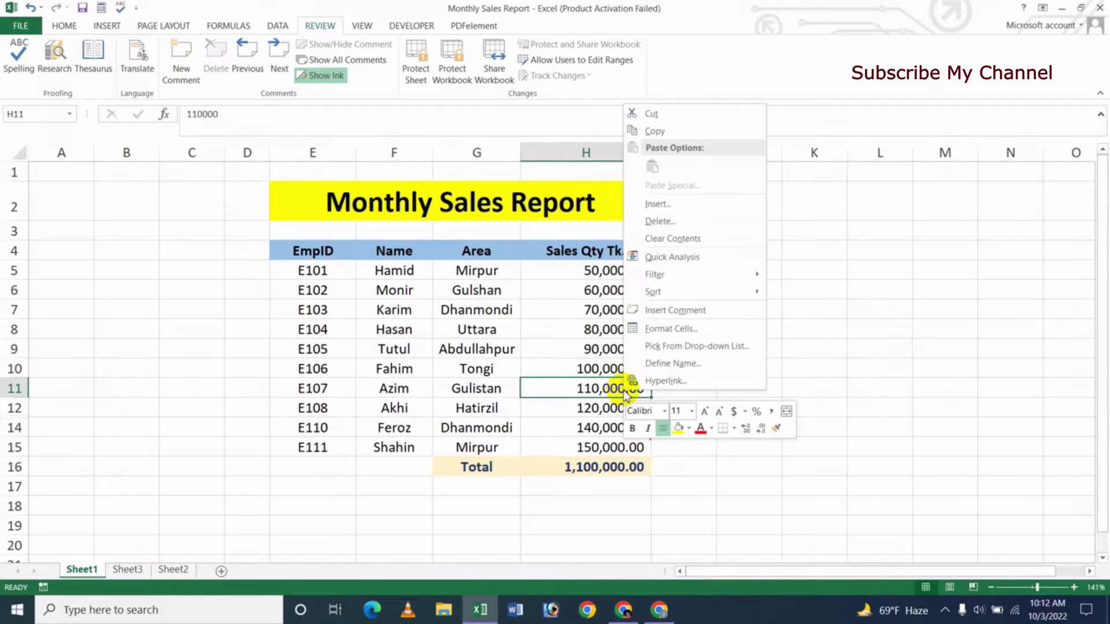
{"action": "left_click", "coordinate": [689, 312]}
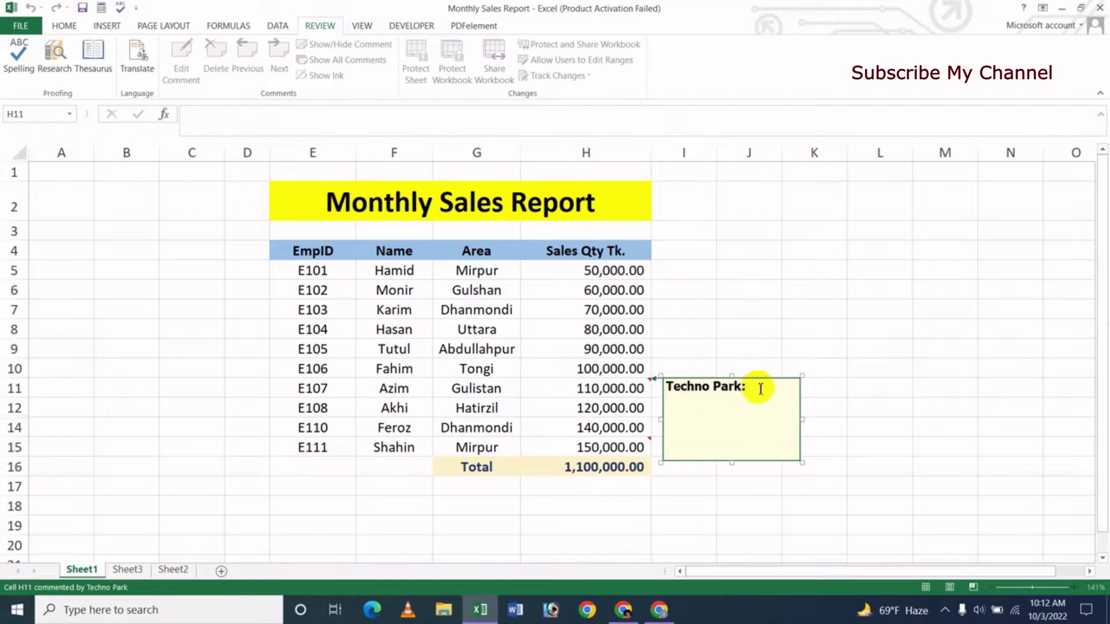
{"action": "left_click_drag", "start_coordinate": [761, 388], "coordinate": [663, 386]}
{"action": "key", "text": "BackSpace"}
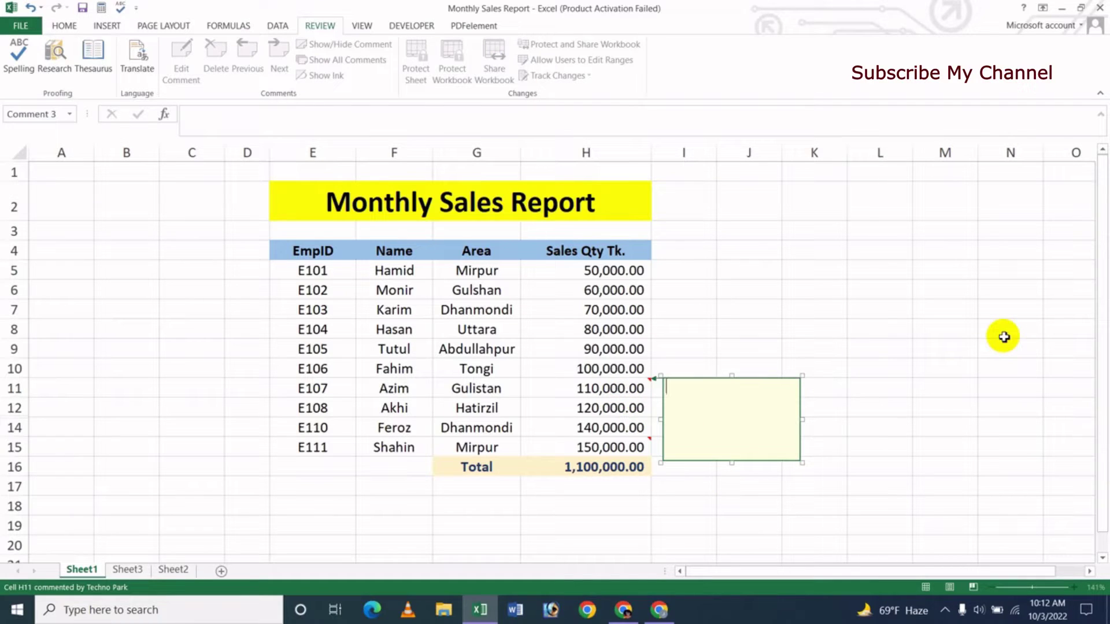
{"action": "type", "text": "Good, Next time"}
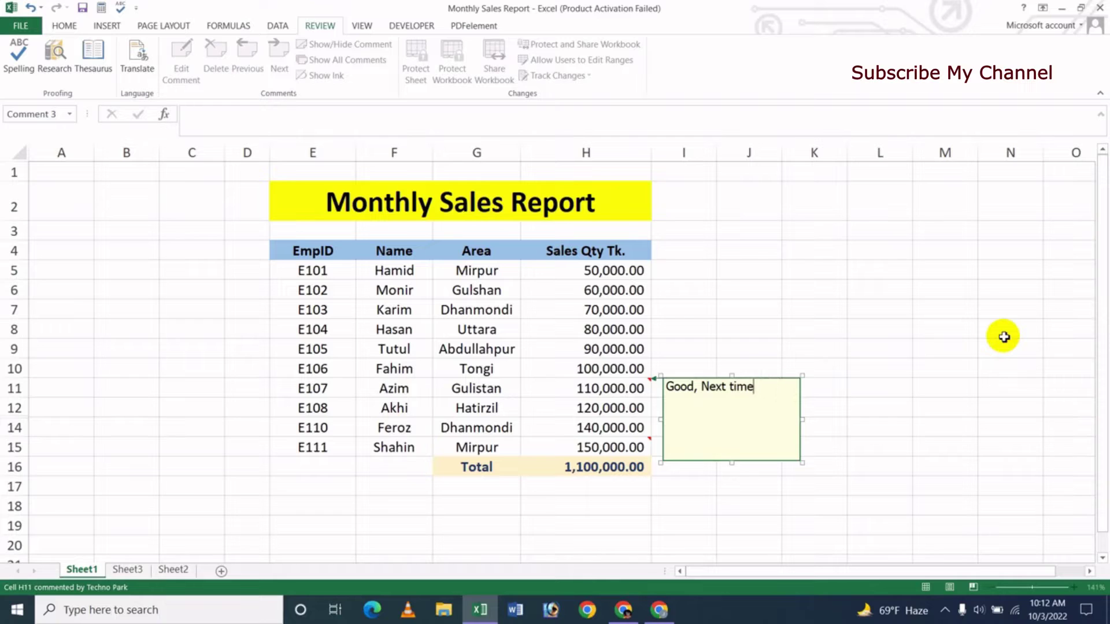
{"action": "type", "text": "I hope beetter sale"}
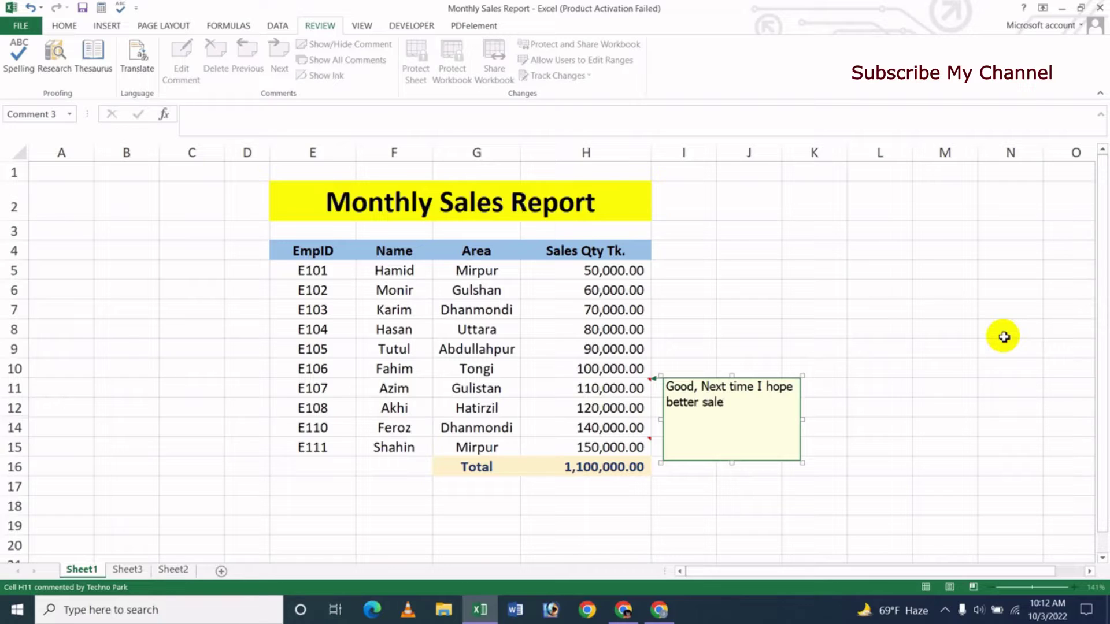
{"action": "type", "text": "s"}
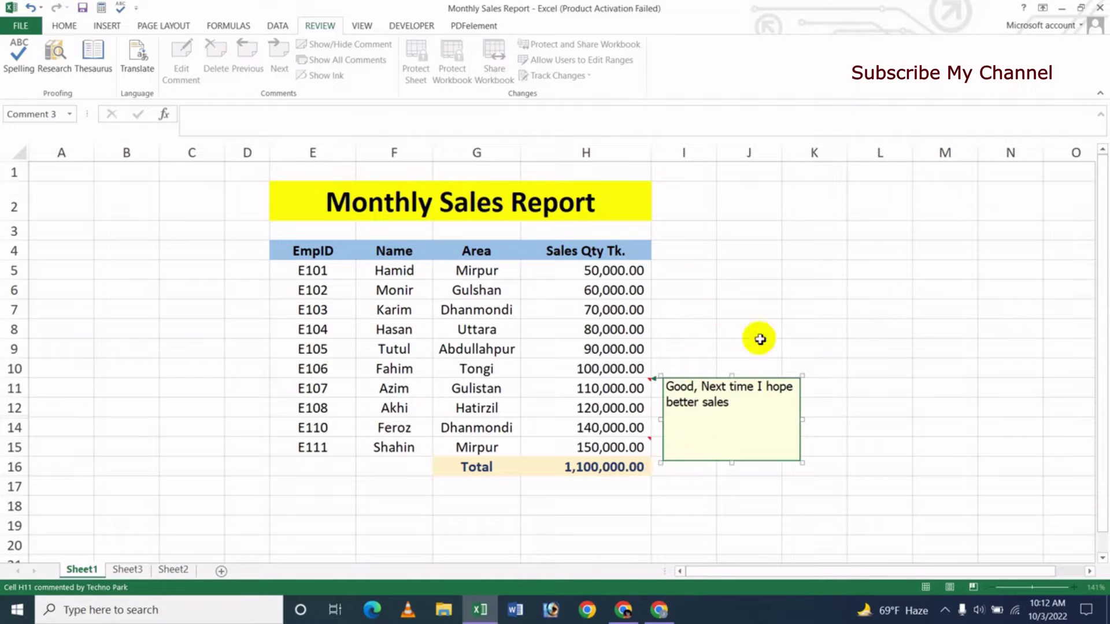
{"action": "left_click", "coordinate": [716, 312]}
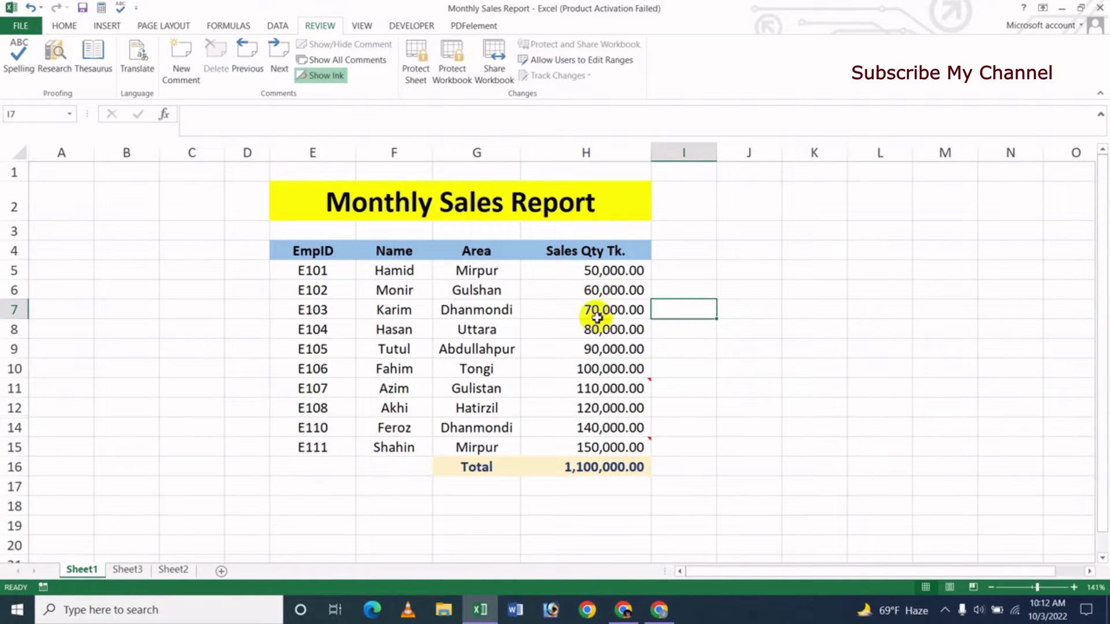
- Add a comment to cell H5, replacing the default author name with "Poor, Hard Work Next Month I Hope Better Sales"
{"action": "left_click", "coordinate": [613, 275]}
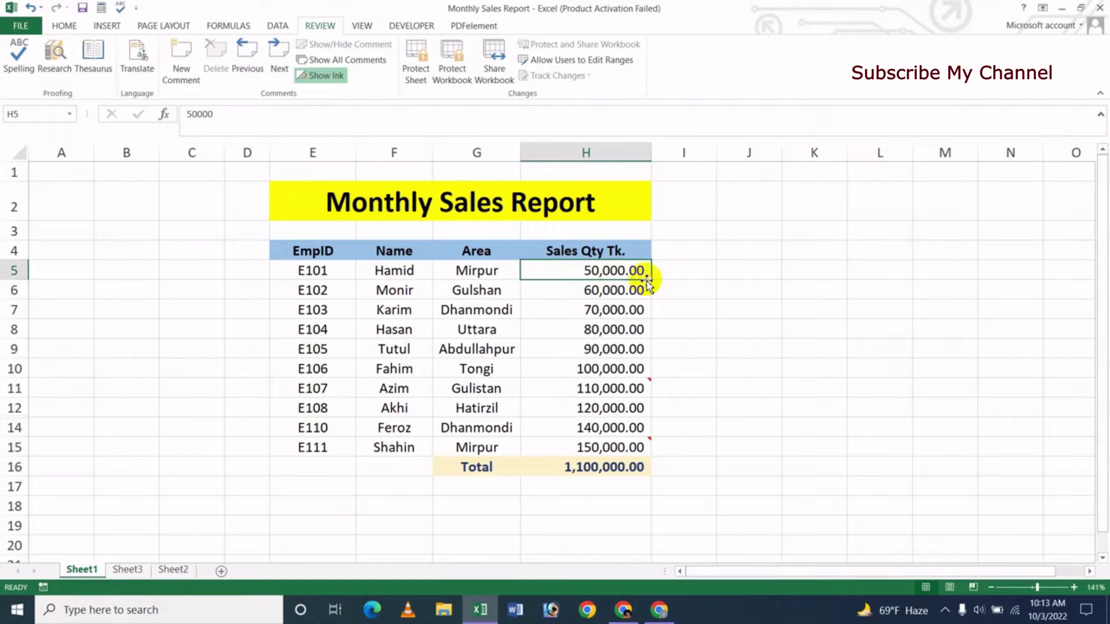
{"action": "left_click", "coordinate": [184, 66]}
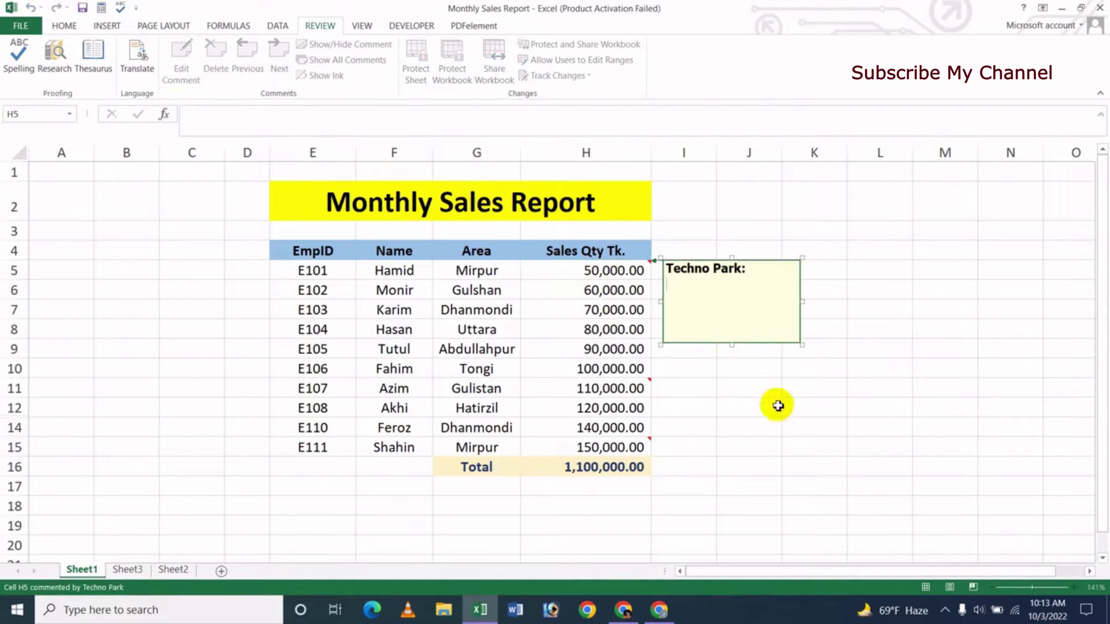
{"action": "left_click", "coordinate": [723, 277]}
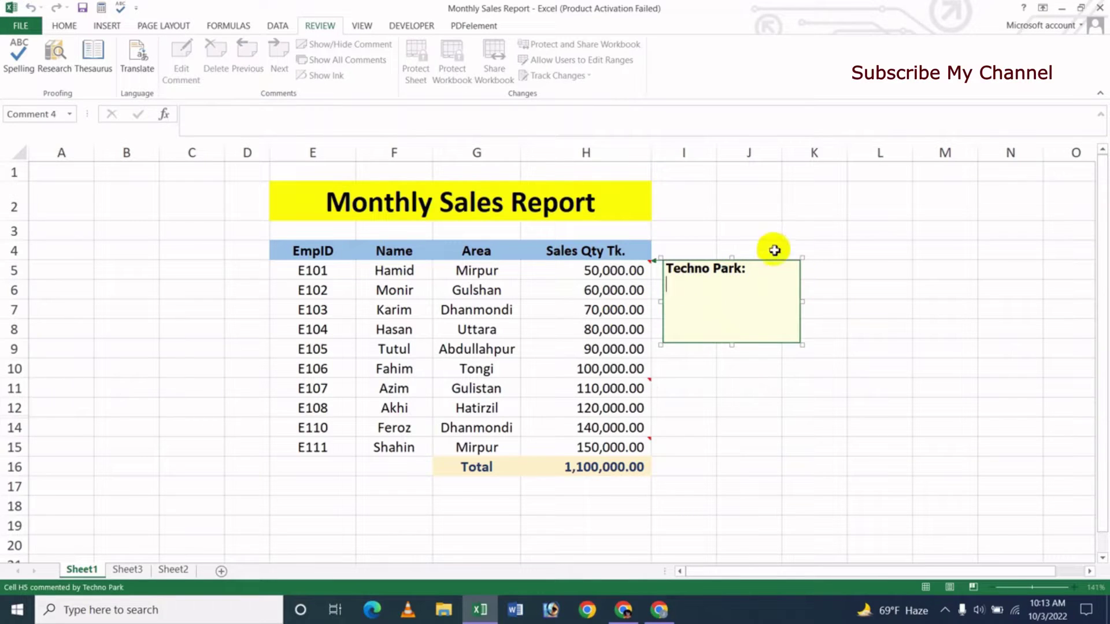
{"action": "left_click_drag", "start_coordinate": [756, 272], "coordinate": [671, 268]}
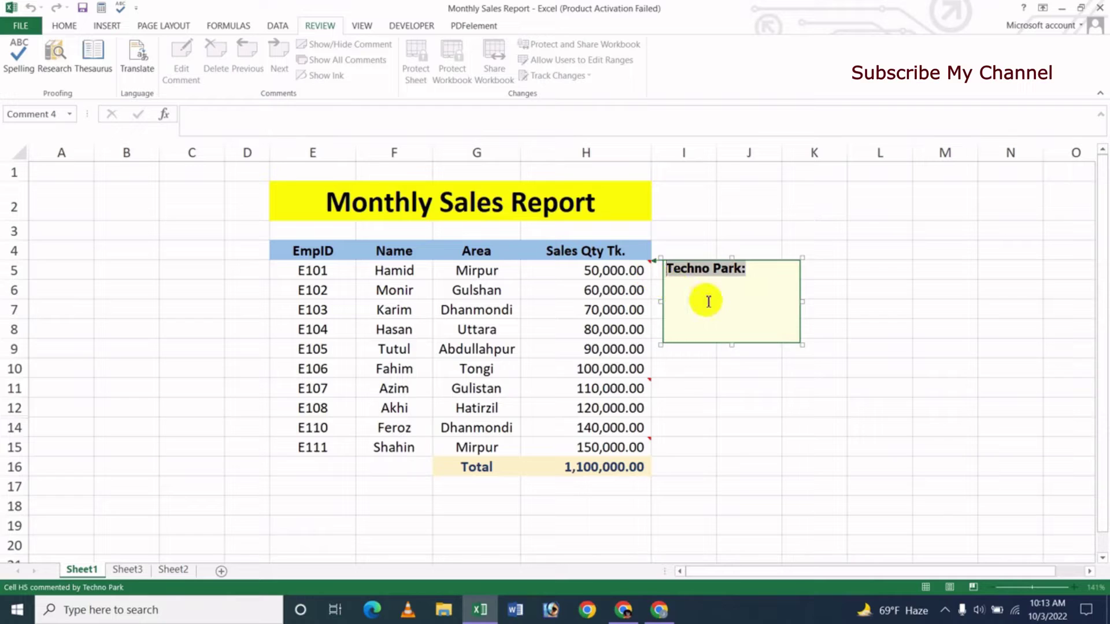
{"action": "key", "text": "Delete"}
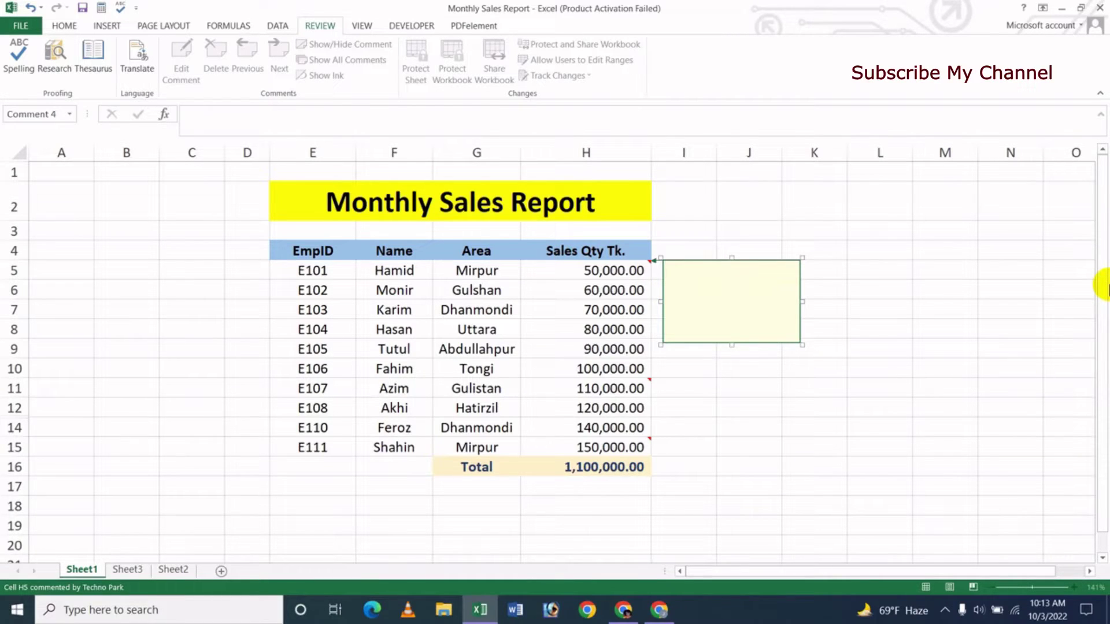
{"action": "type", "text": "Poor"}
{"action": "type", "text": ", Hard Work "}
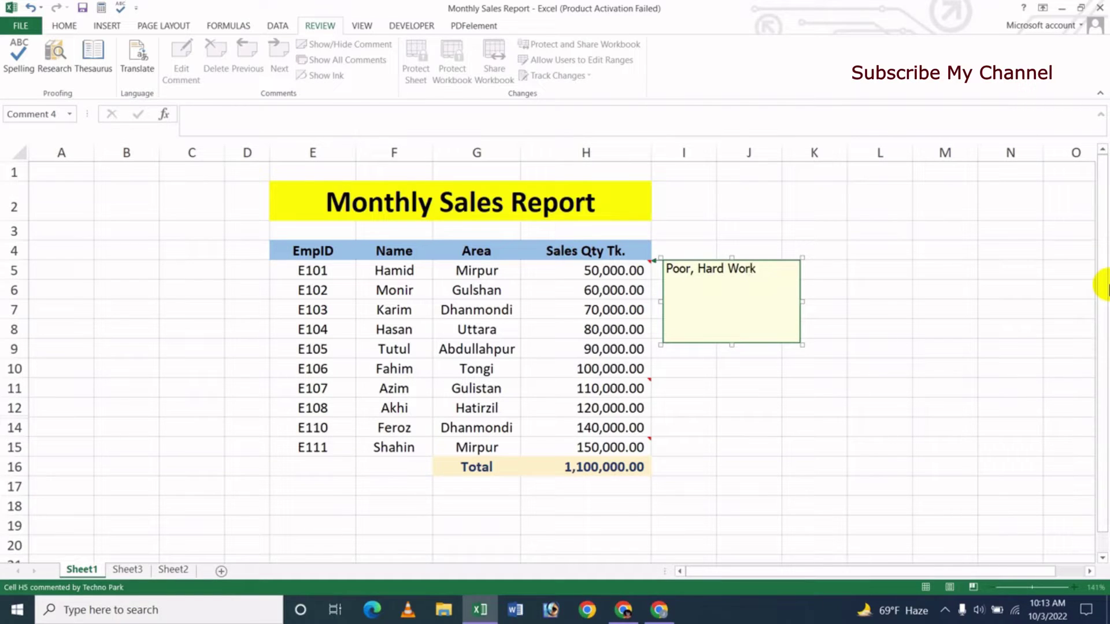
{"action": "type", "text": "Next Mo"}
{"action": "type", "text": "nth I op"}
{"action": "type", "text": "Hope "}
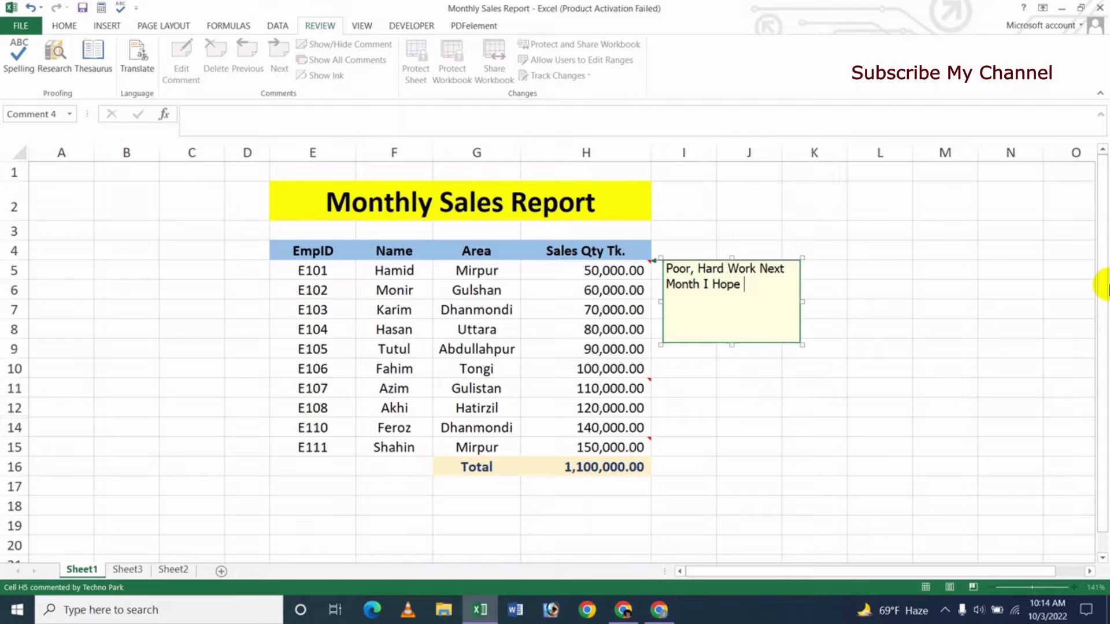
{"action": "type", "text": "Better Sales"}
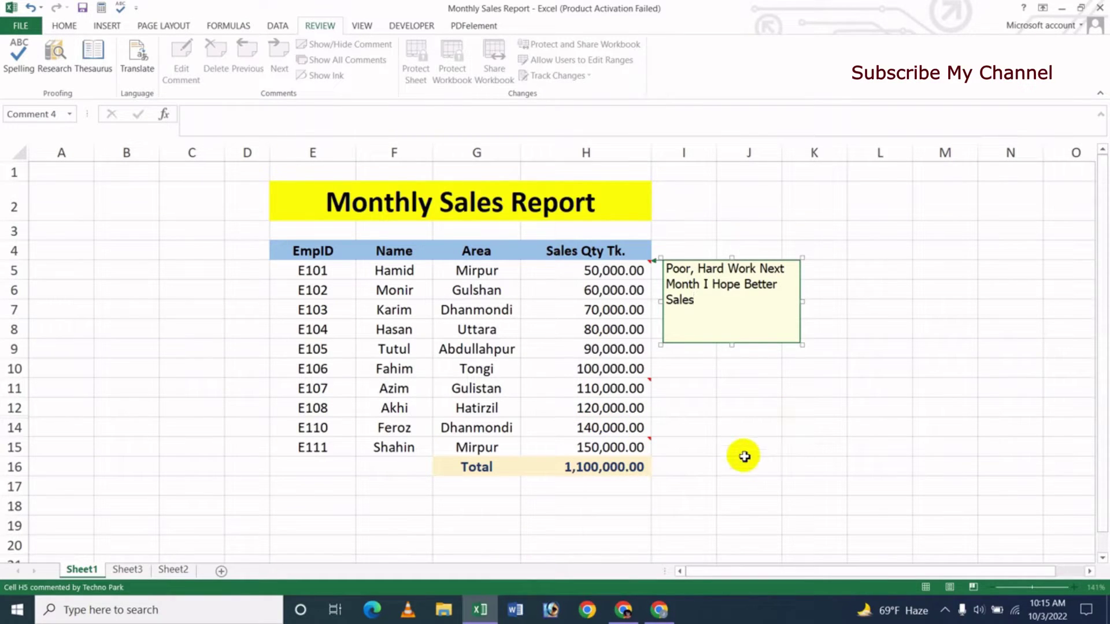
{"action": "left_click", "coordinate": [694, 425]}
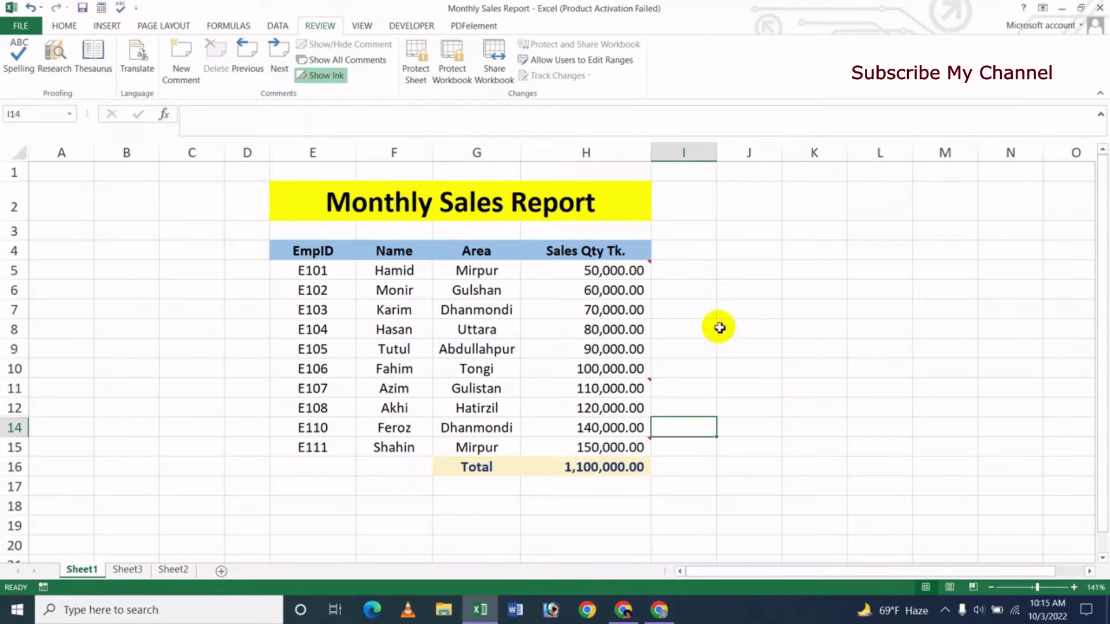
- View the comments on cells H5, H11 and H15 in turn
{"action": "mouse_move", "coordinate": [622, 275]}
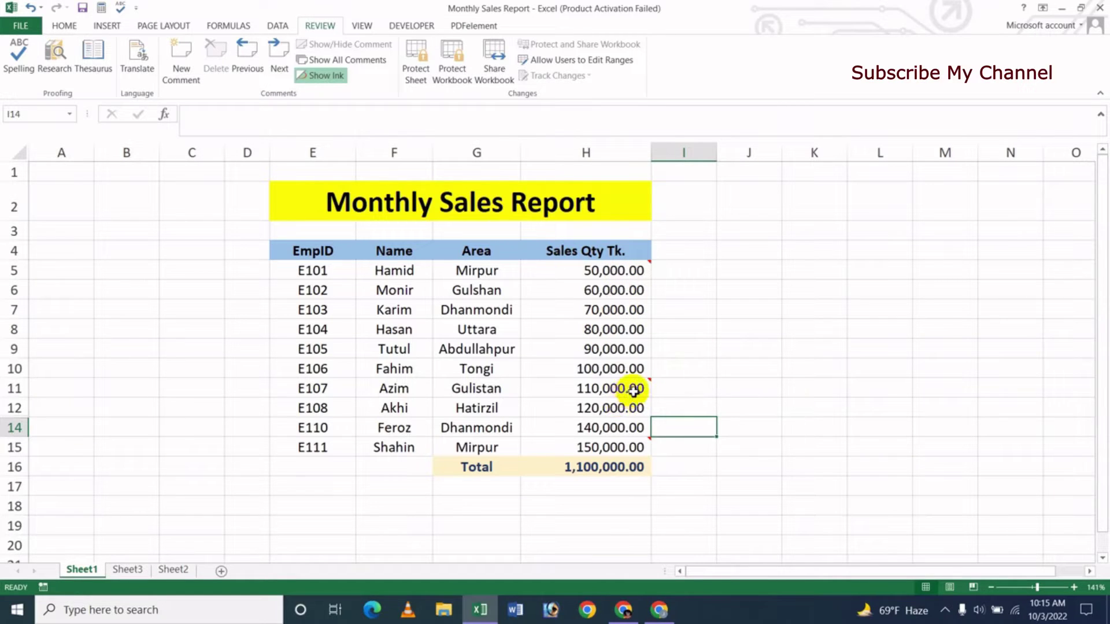
{"action": "mouse_move", "coordinate": [633, 391]}
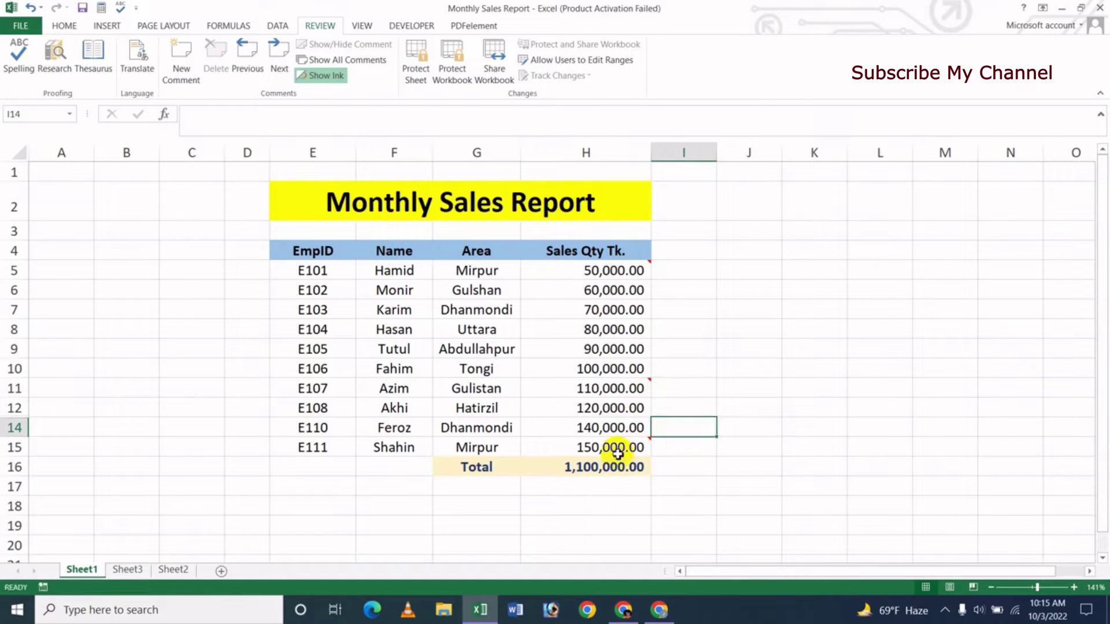
{"action": "mouse_move", "coordinate": [630, 447]}
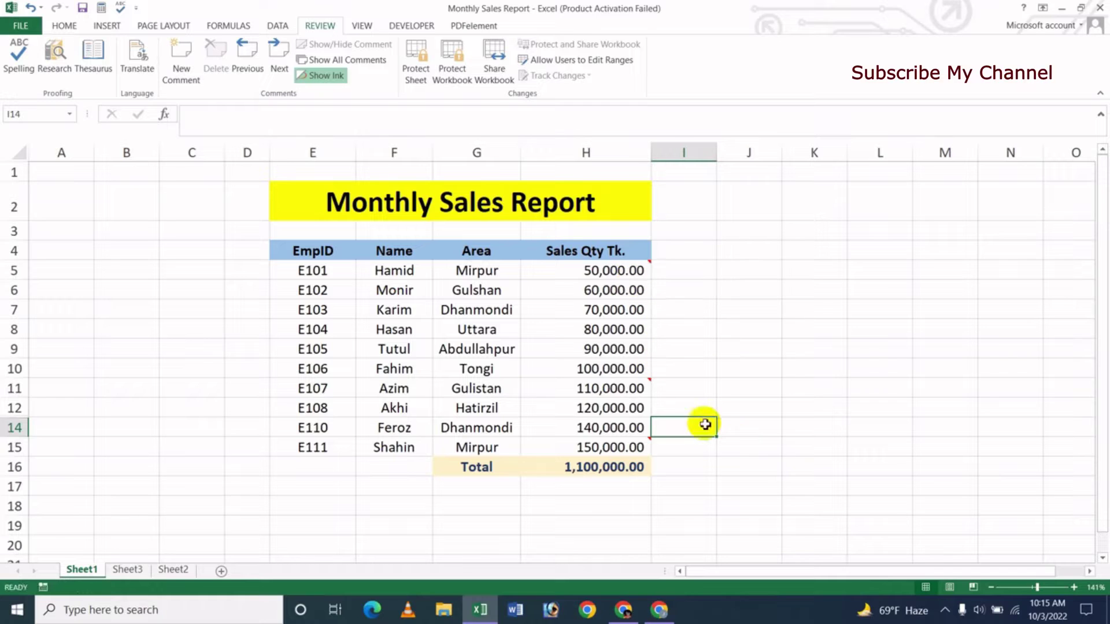
- Examine the advanced display setting for cells with comments in the program options, and leave without changing it
{"action": "left_click", "coordinate": [35, 26]}
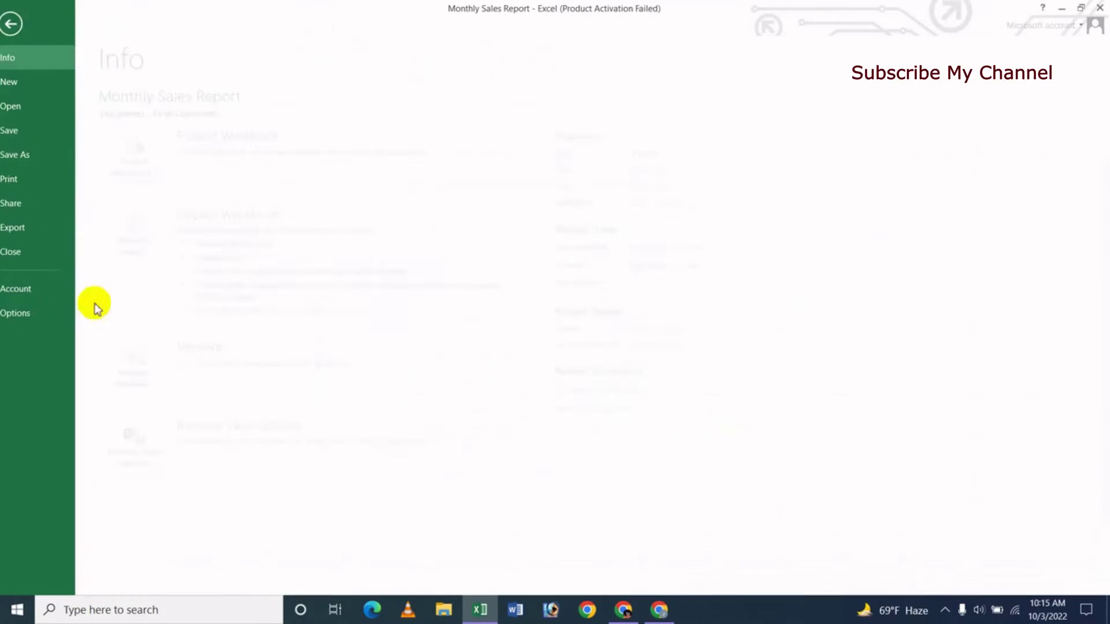
{"action": "left_click", "coordinate": [23, 312]}
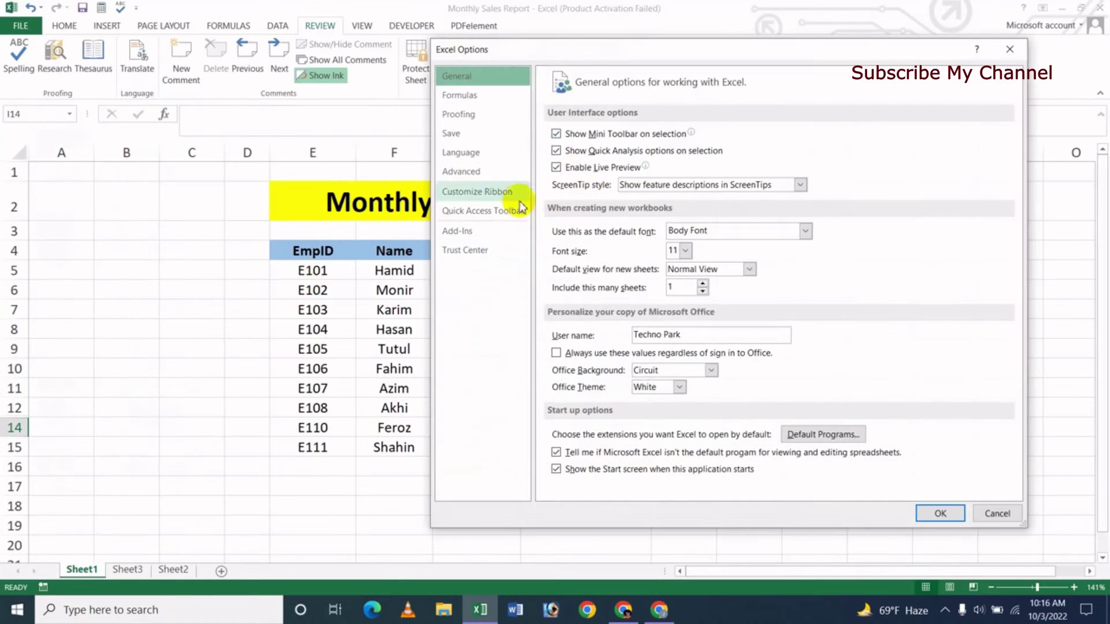
{"action": "left_click", "coordinate": [461, 172]}
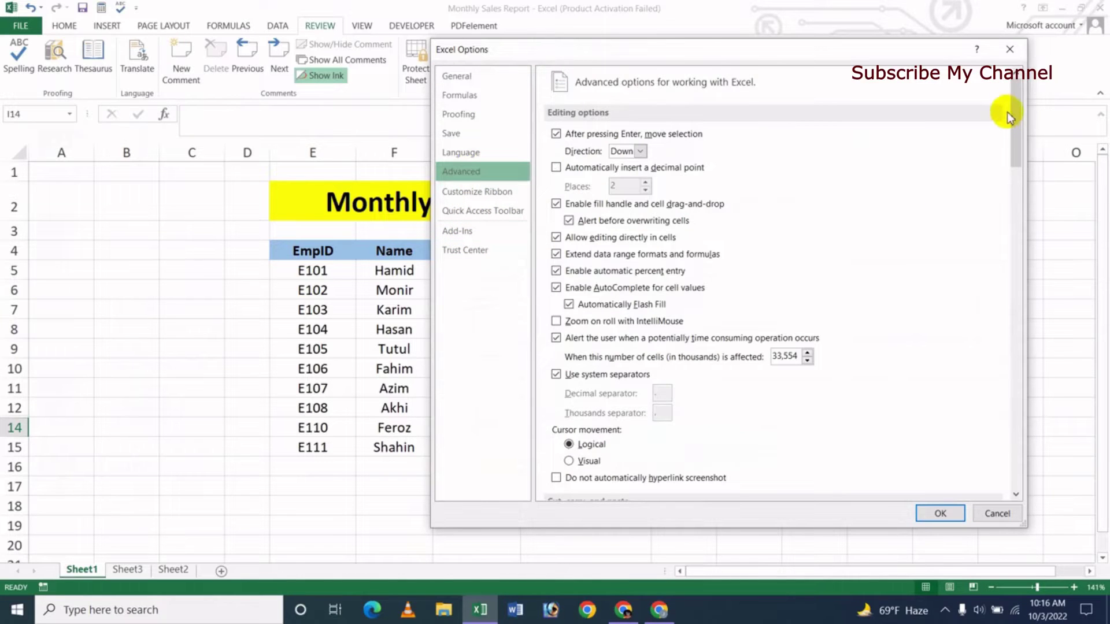
{"action": "left_click_drag", "start_coordinate": [1016, 115], "coordinate": [1015, 272]}
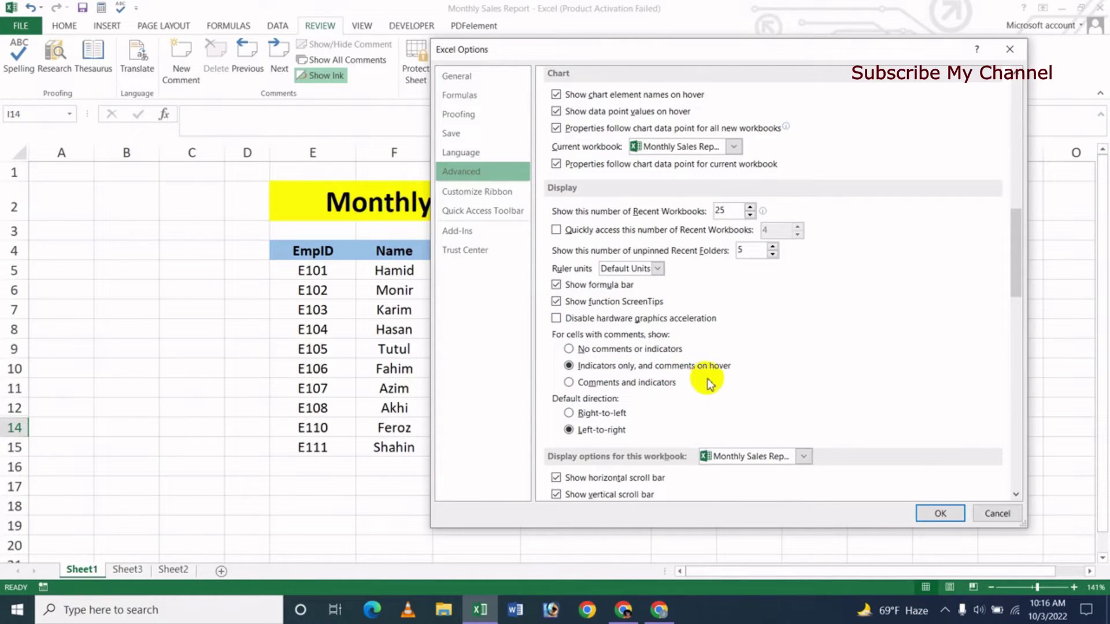
{"action": "left_click_drag", "start_coordinate": [726, 49], "coordinate": [405, 102]}
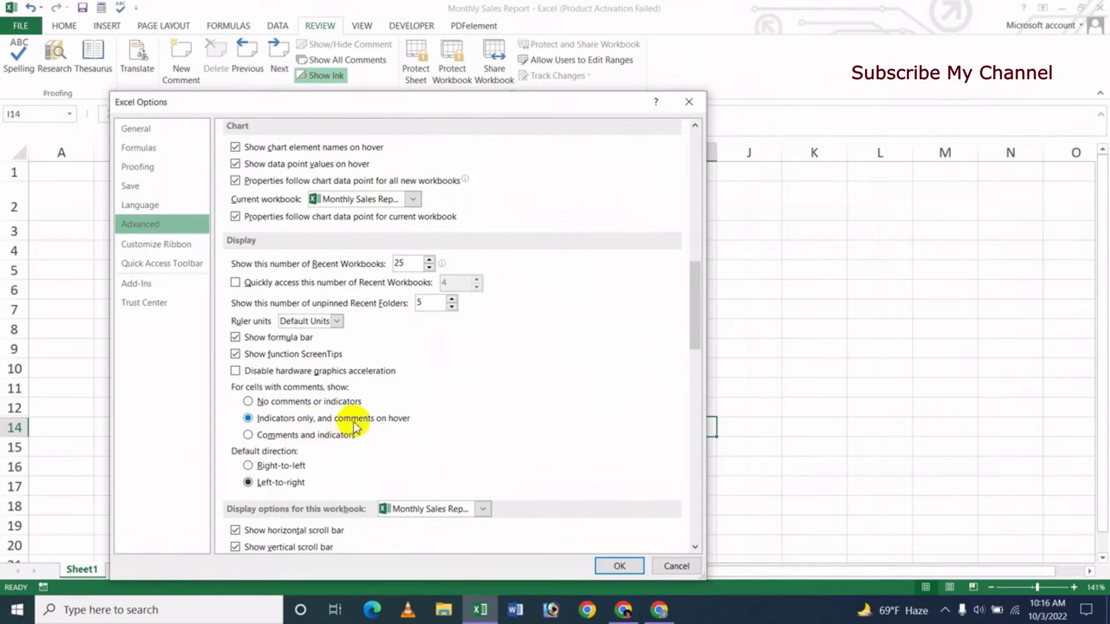
{"action": "left_click", "coordinate": [667, 567]}
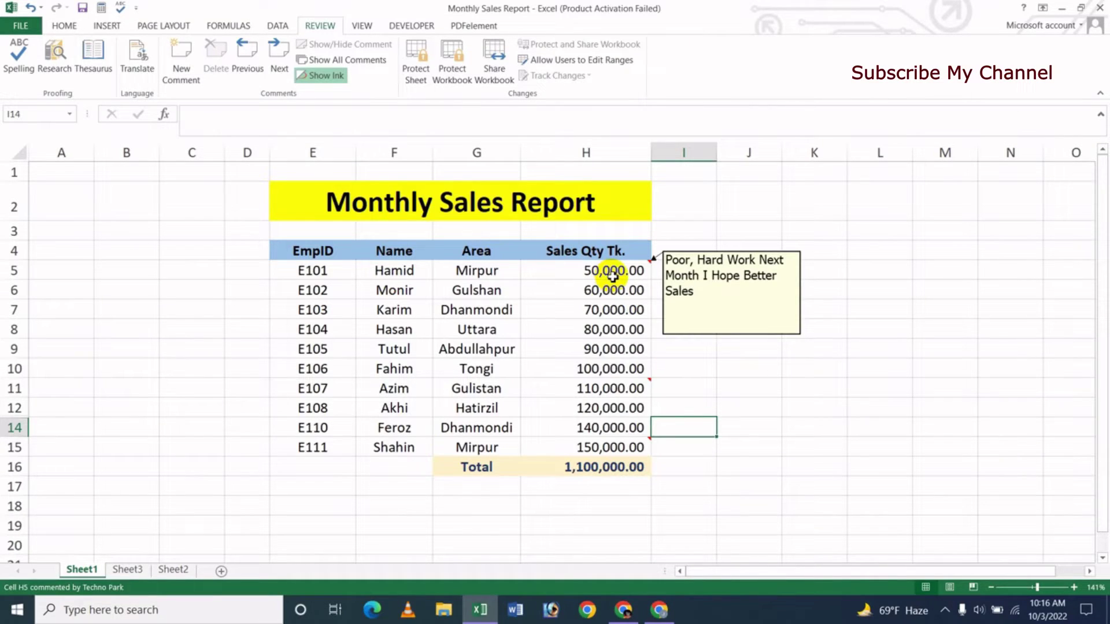
- Set the advanced display option for cells with comments to Comments and indicators, and apply it to the worksheet
{"action": "left_click", "coordinate": [20, 26]}
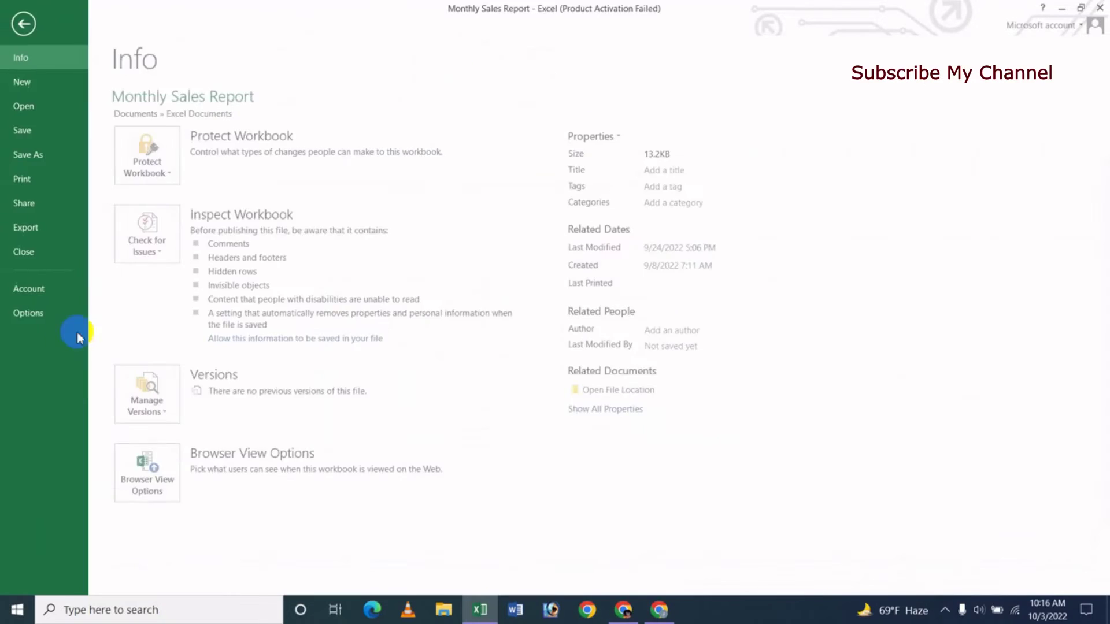
{"action": "left_click", "coordinate": [54, 321]}
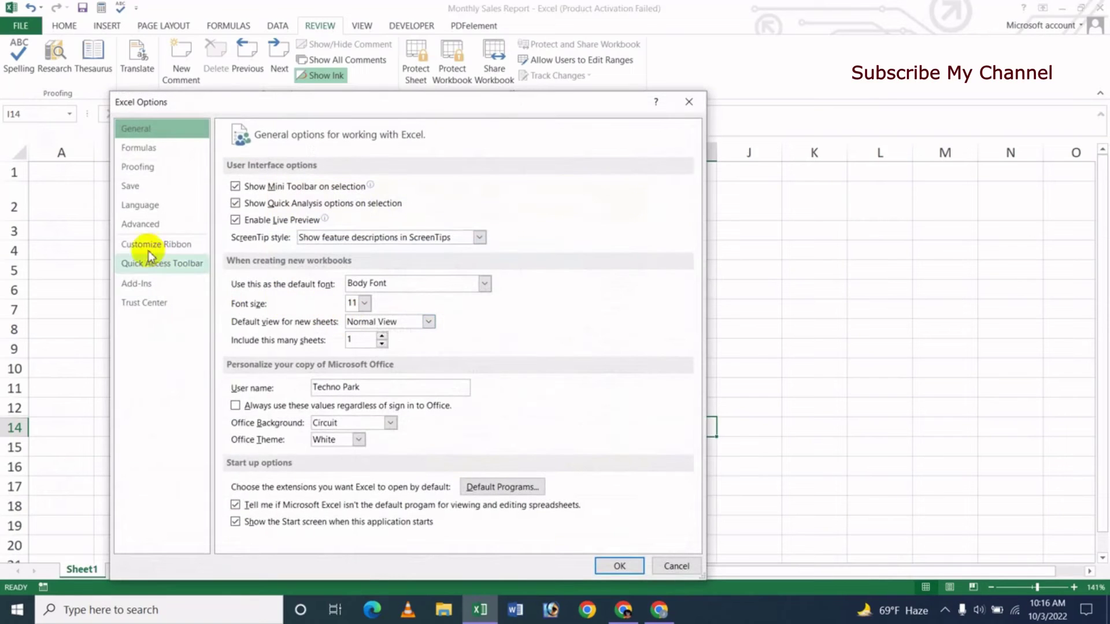
{"action": "left_click", "coordinate": [149, 235]}
{"action": "left_click_drag", "start_coordinate": [698, 156], "coordinate": [698, 296]}
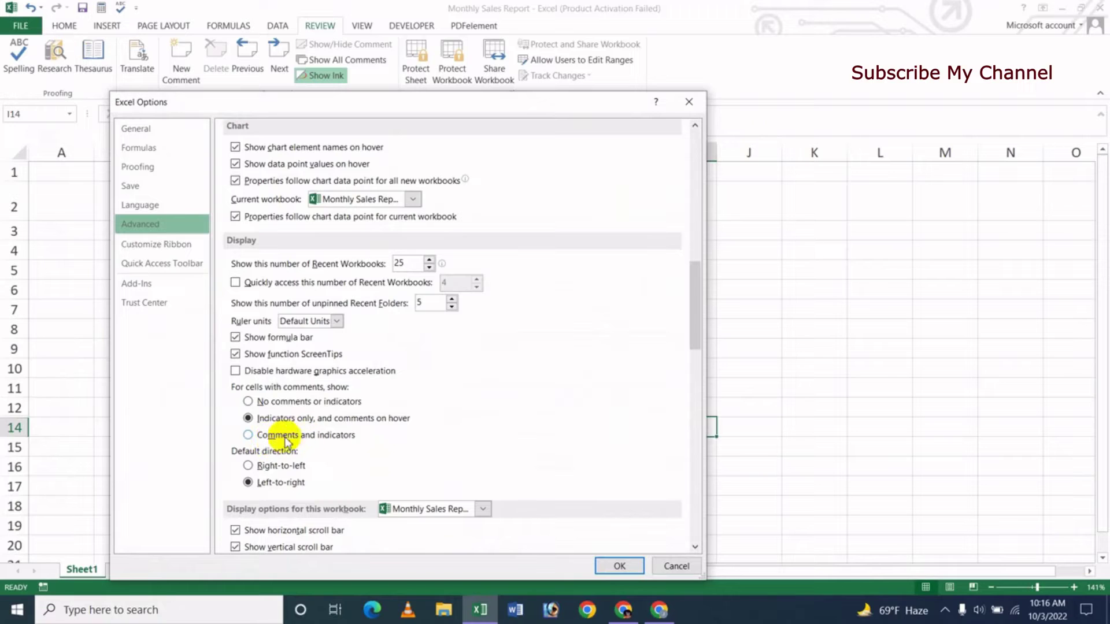
{"action": "left_click", "coordinate": [253, 438]}
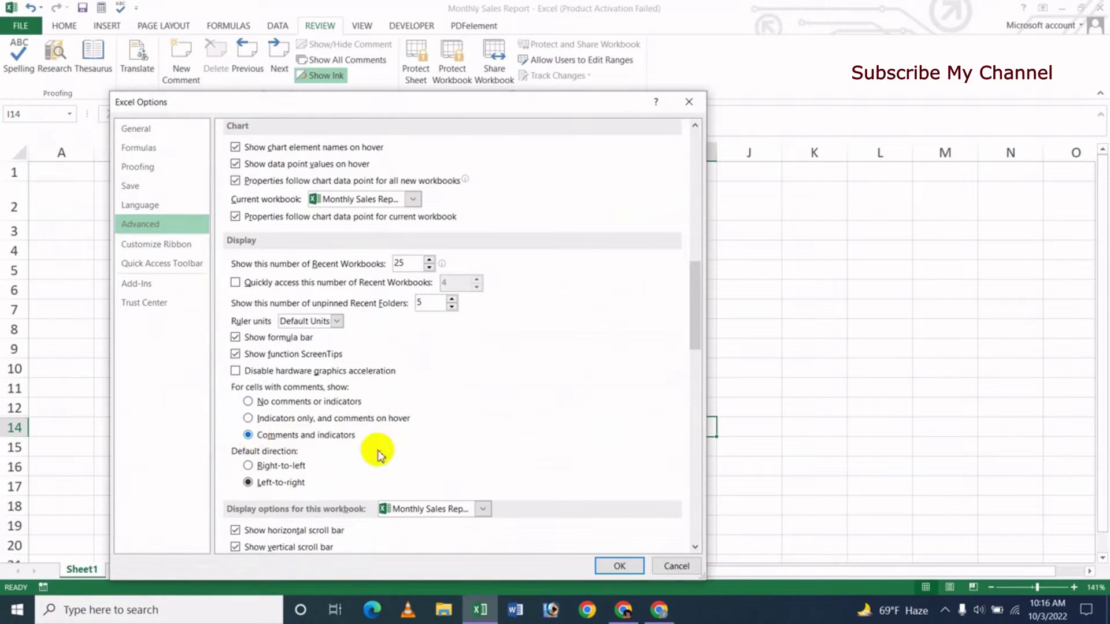
{"action": "left_click", "coordinate": [627, 564]}
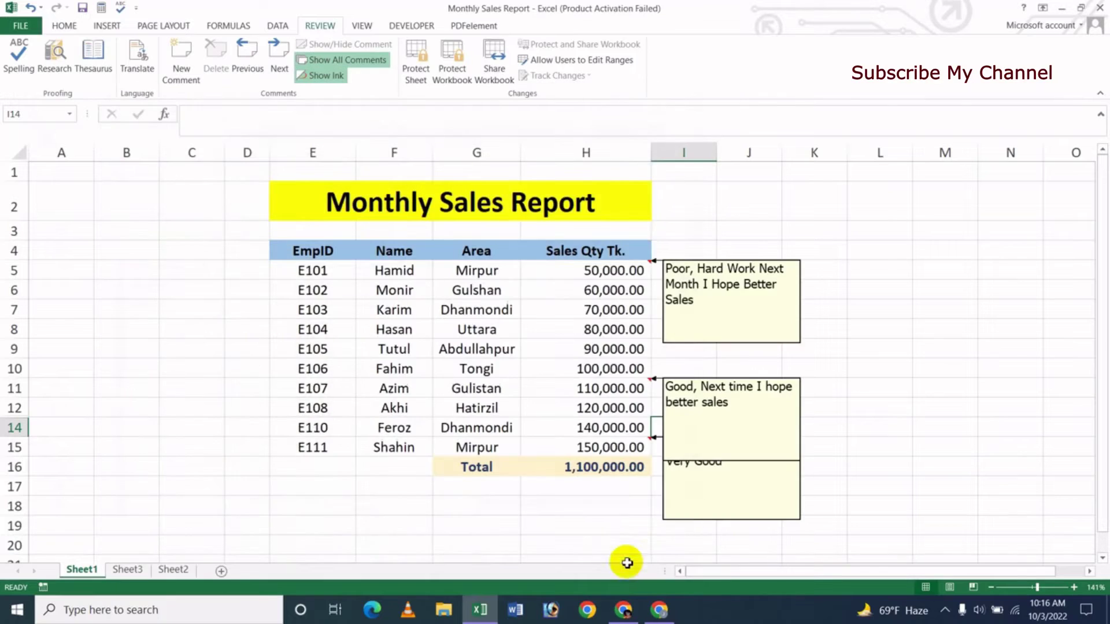
{"action": "left_click", "coordinate": [241, 333]}
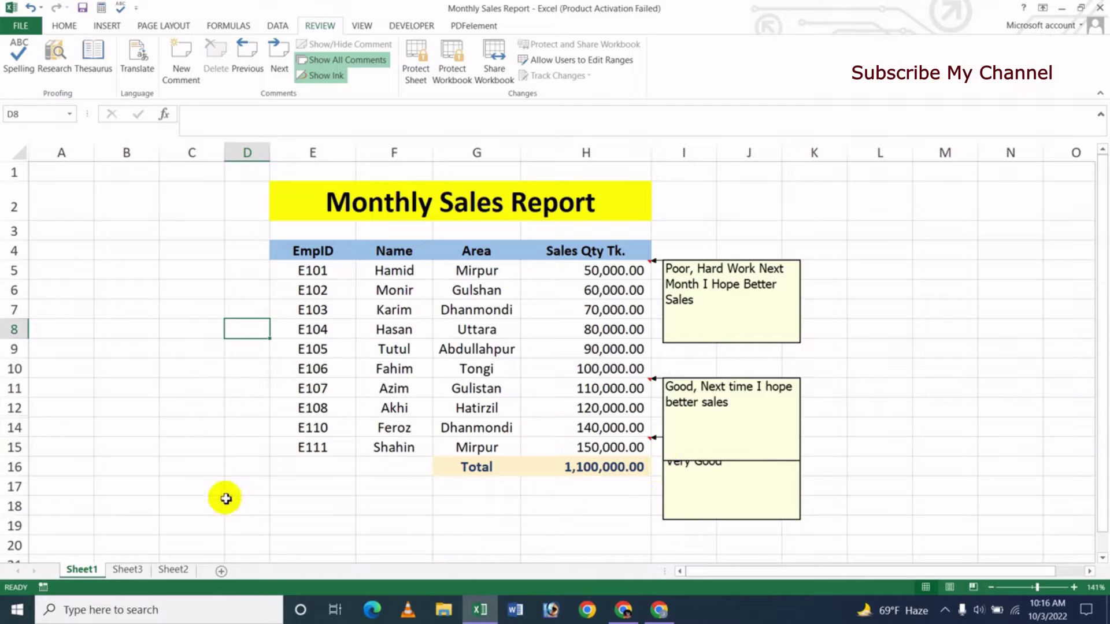
{"action": "left_click", "coordinate": [477, 327]}
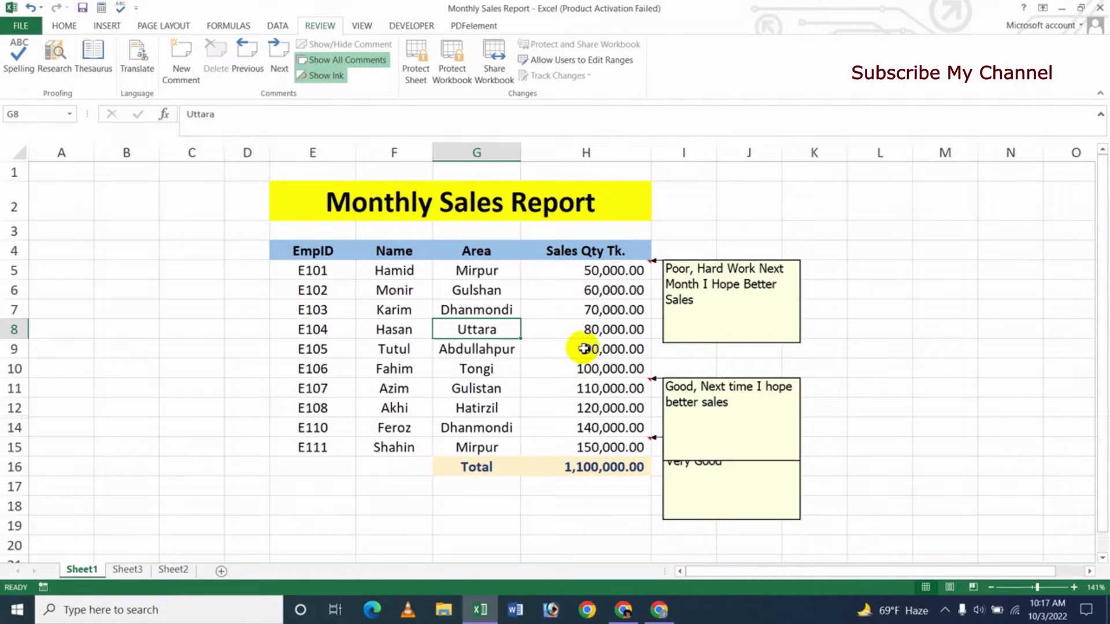
- Open the advanced program options at the display setting for cells with comments
{"action": "left_click", "coordinate": [21, 26]}
{"action": "left_click", "coordinate": [35, 313]}
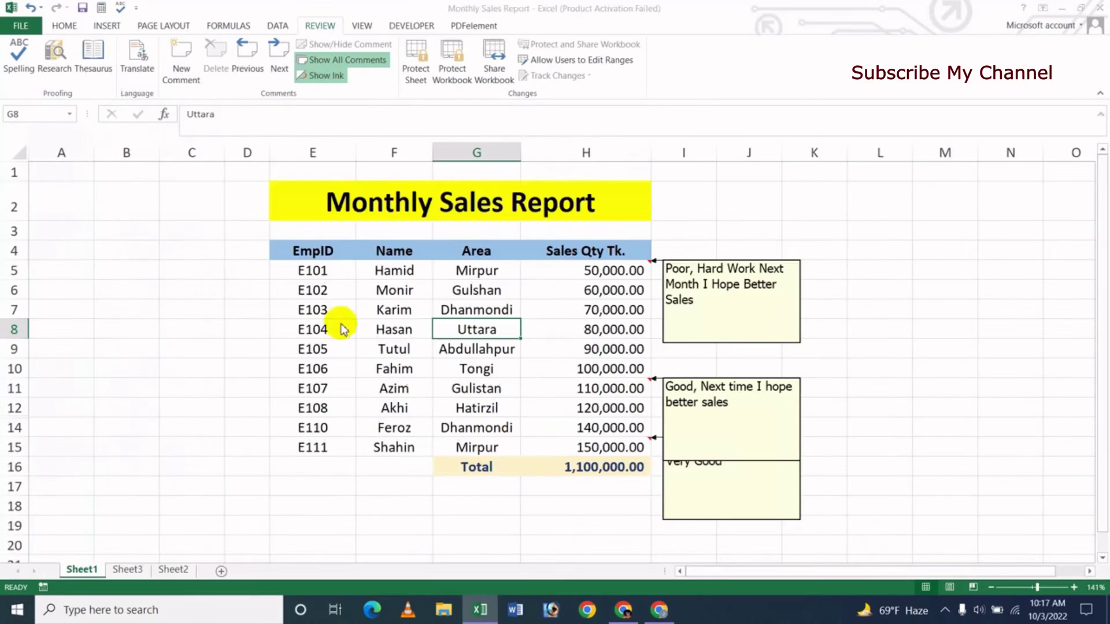
{"action": "left_click", "coordinate": [113, 228]}
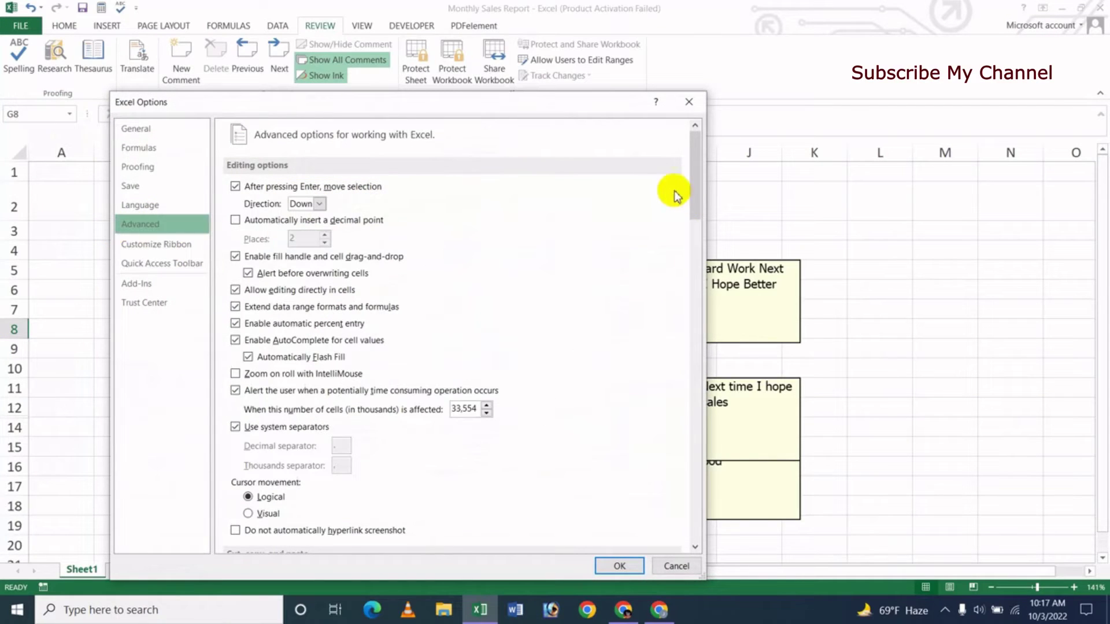
{"action": "left_click_drag", "start_coordinate": [693, 177], "coordinate": [695, 313]}
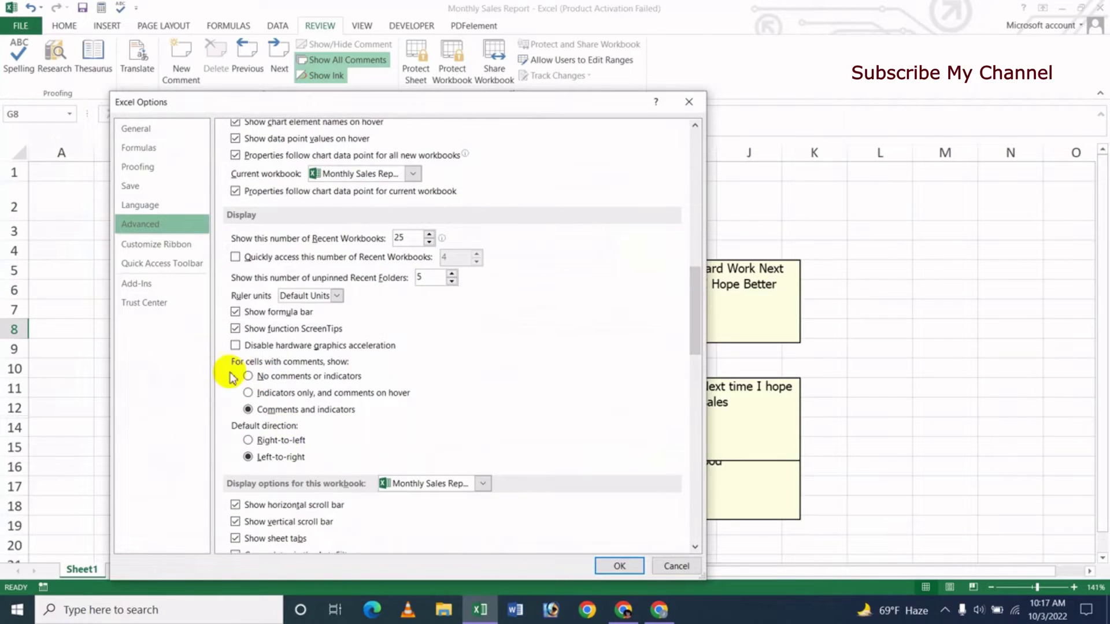
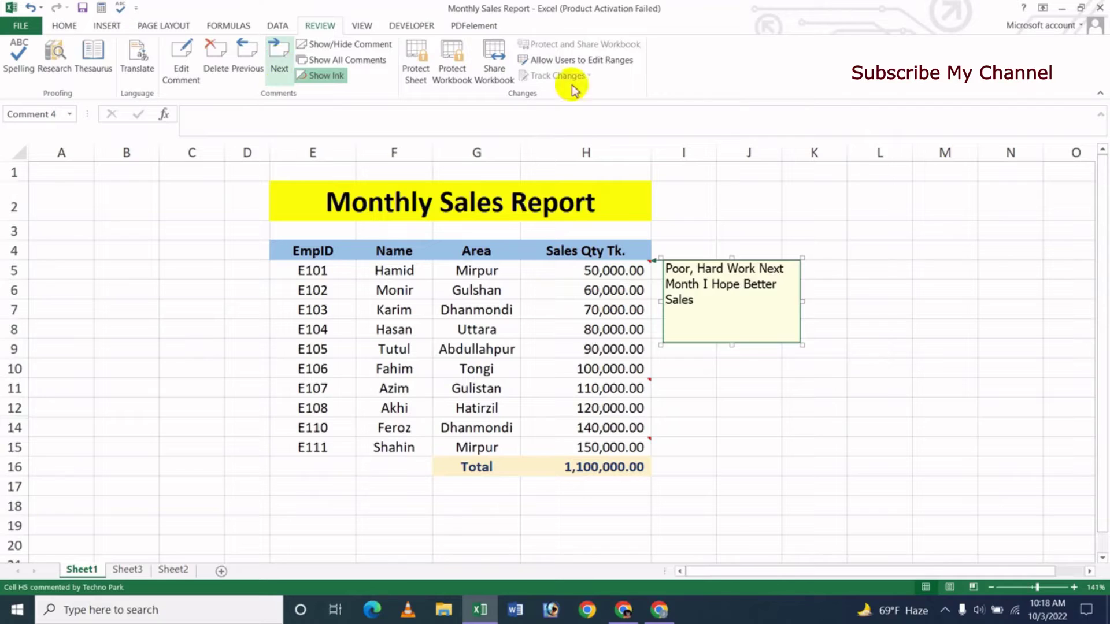
- Step forward through the comments on H11 and H15, and back through the earlier ones to H5
{"action": "left_click", "coordinate": [282, 67]}
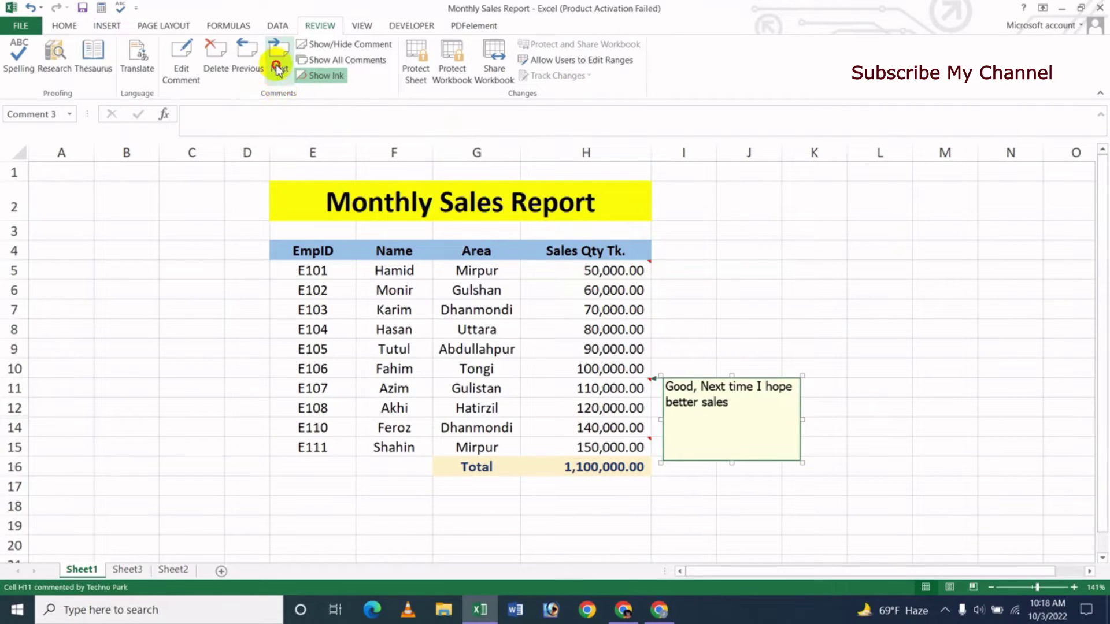
{"action": "left_click", "coordinate": [280, 68]}
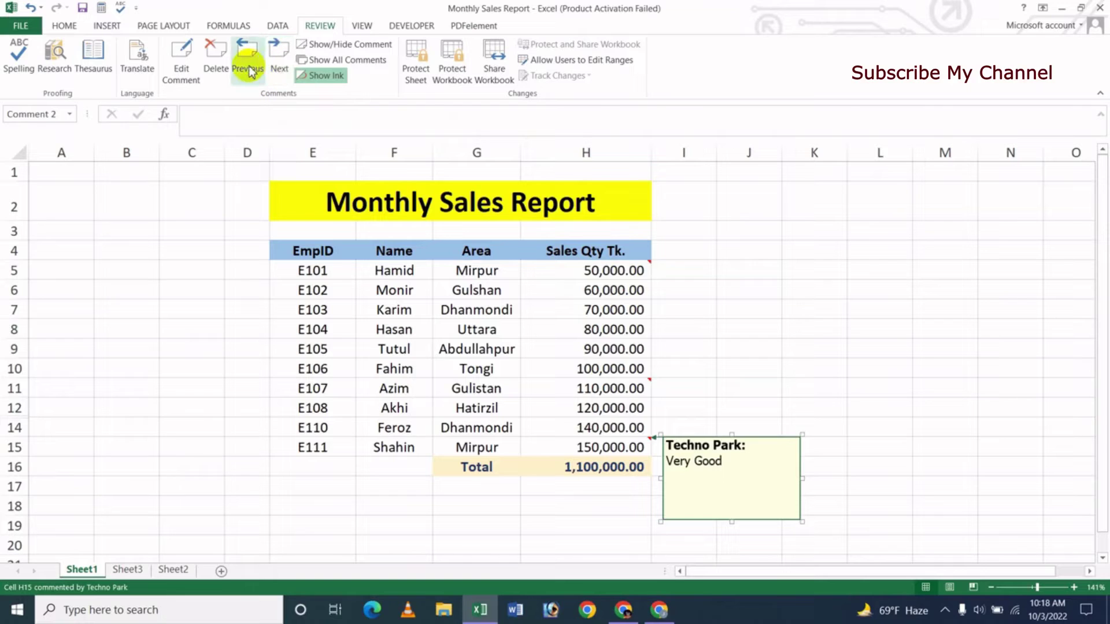
{"action": "left_click", "coordinate": [249, 68]}
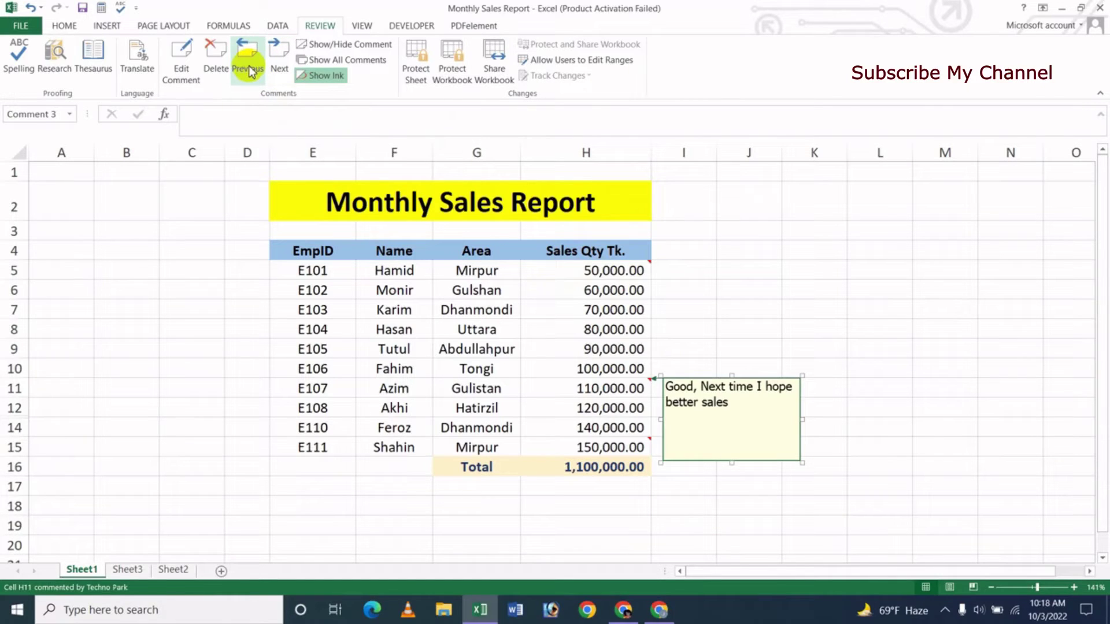
{"action": "left_click", "coordinate": [250, 69]}
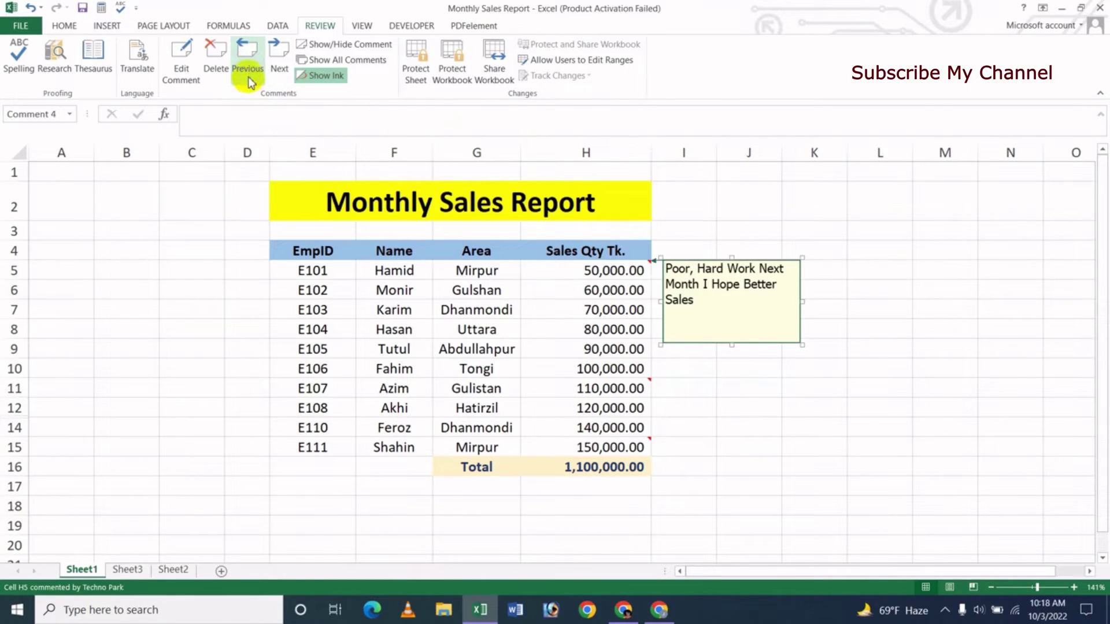
{"action": "left_click", "coordinate": [248, 70]}
{"action": "left_click", "coordinate": [245, 71]}
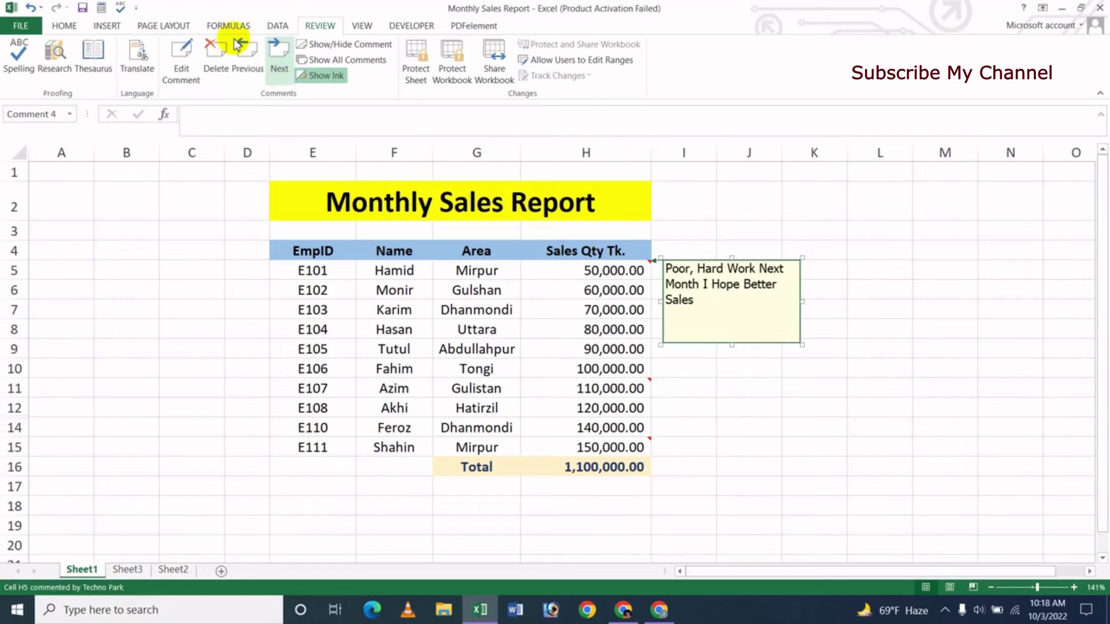
- Edit the comment on H11, adding a line "dsfjd dsf dsfdsf" and inserting "dfds" directly after "time"
{"action": "left_click", "coordinate": [278, 69]}
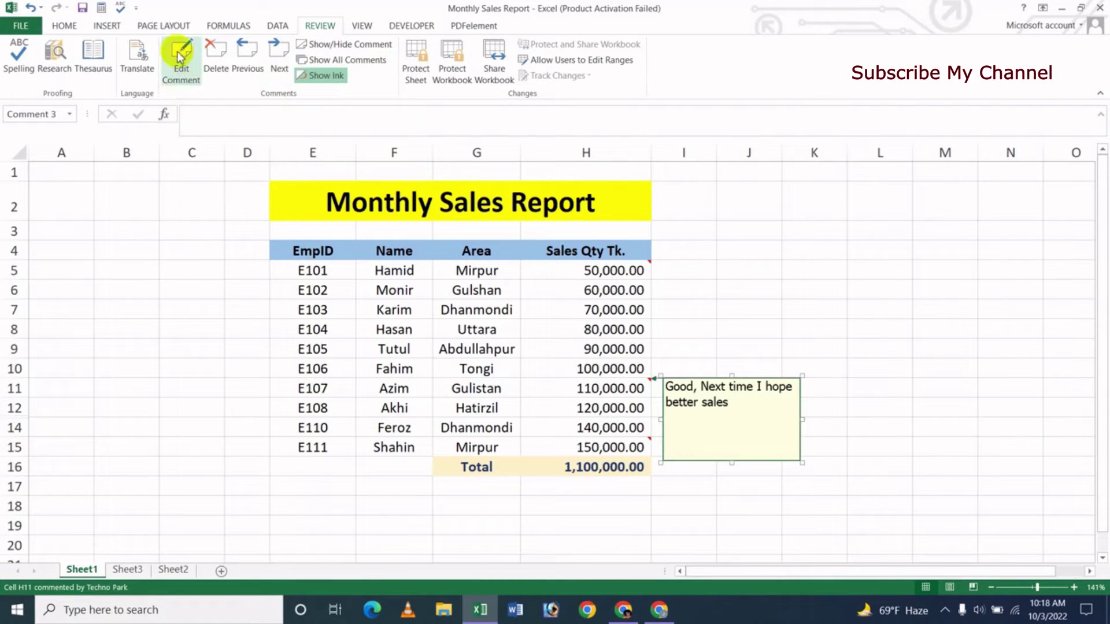
{"action": "left_click", "coordinate": [180, 72]}
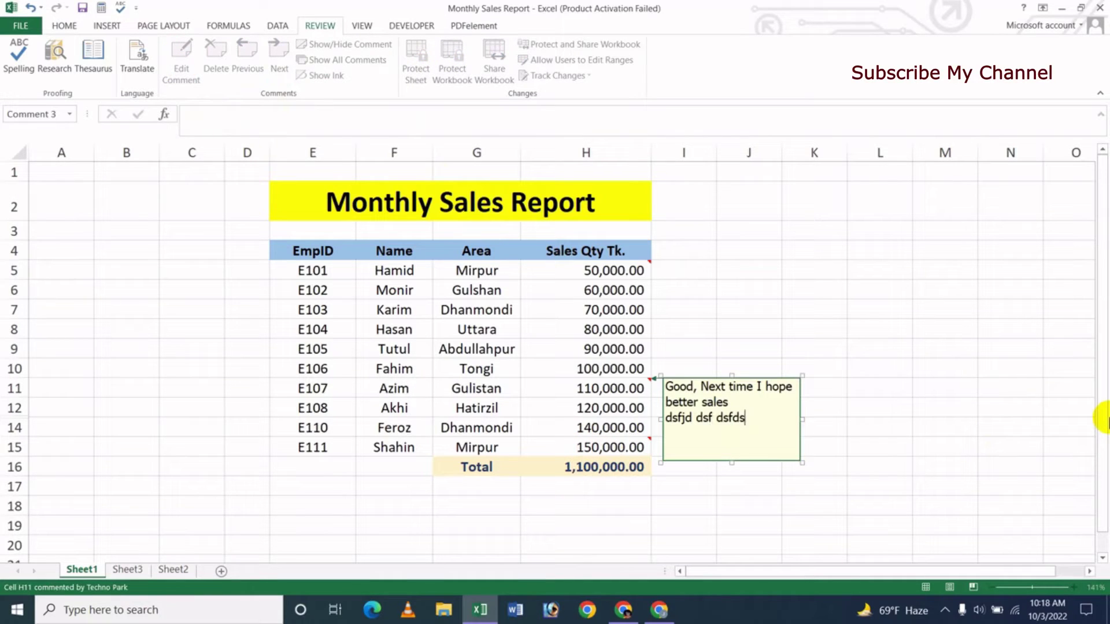
{"action": "type", "text": "f"}
{"action": "left_click", "coordinate": [753, 386]}
{"action": "type", "text": "dfds"}
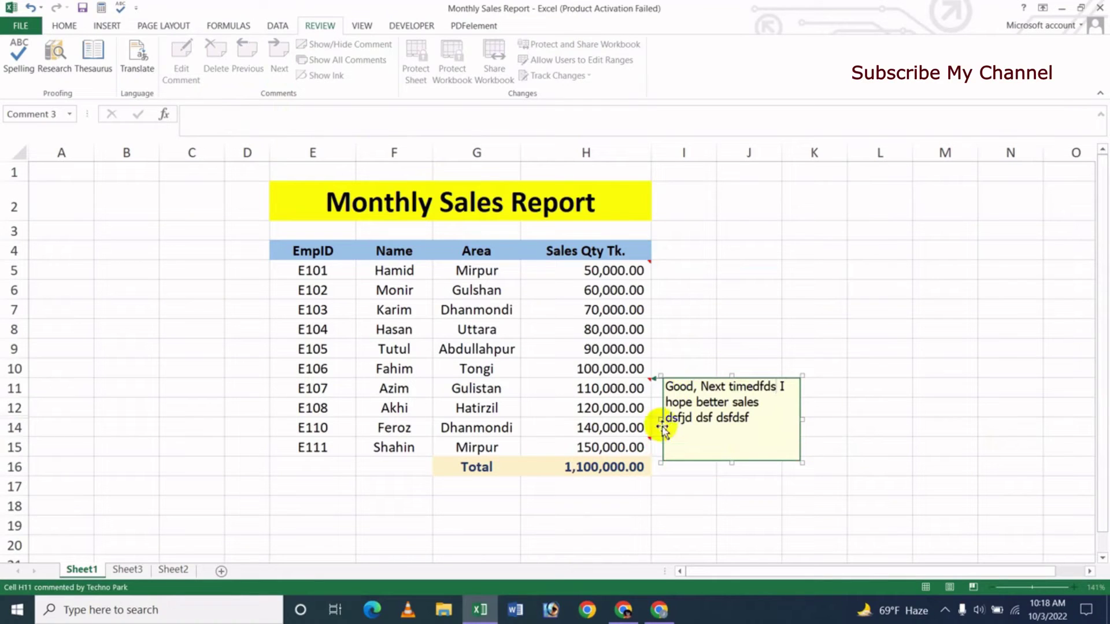
{"action": "left_click_drag", "start_coordinate": [733, 403], "coordinate": [753, 416]}
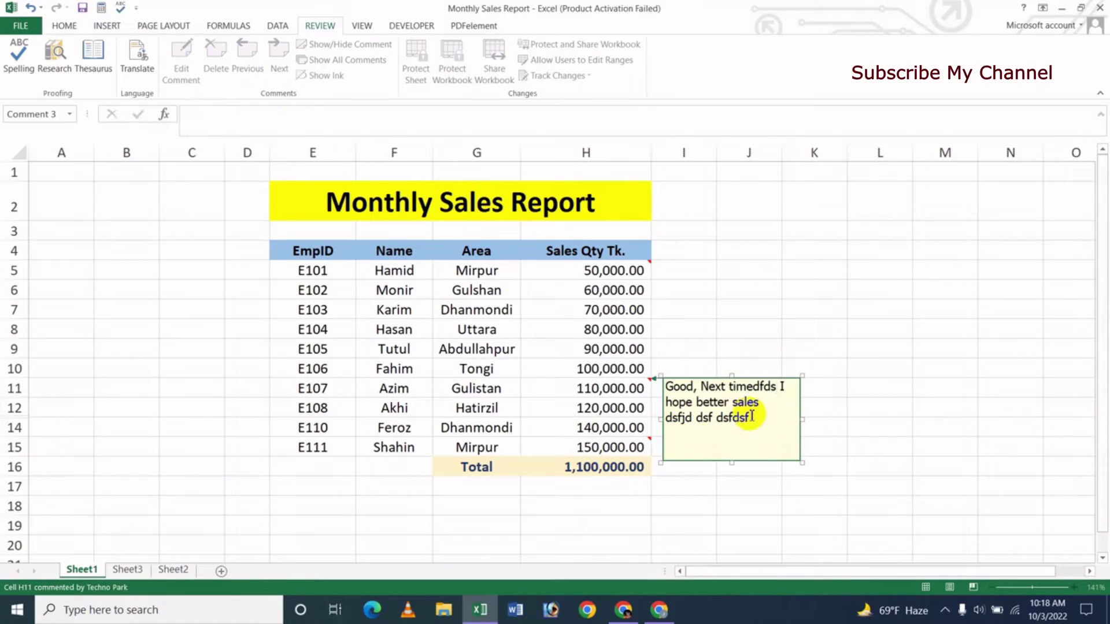
{"action": "left_click", "coordinate": [679, 327]}
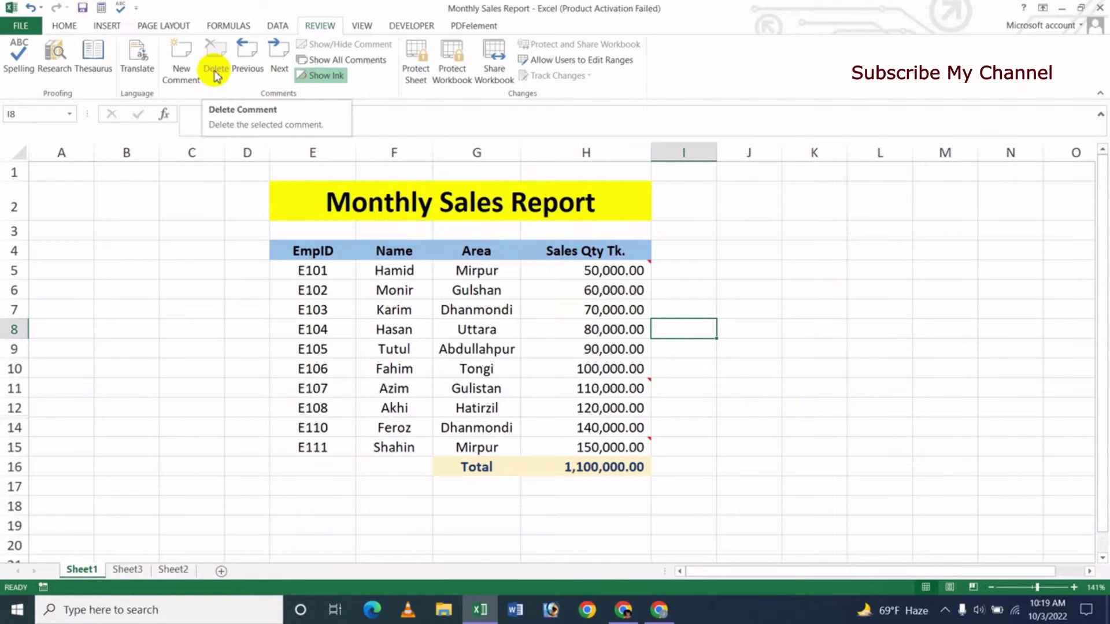
- Show and hide all comments on the sheet, and do the same for only the comment on cell H5
{"action": "left_click", "coordinate": [357, 62]}
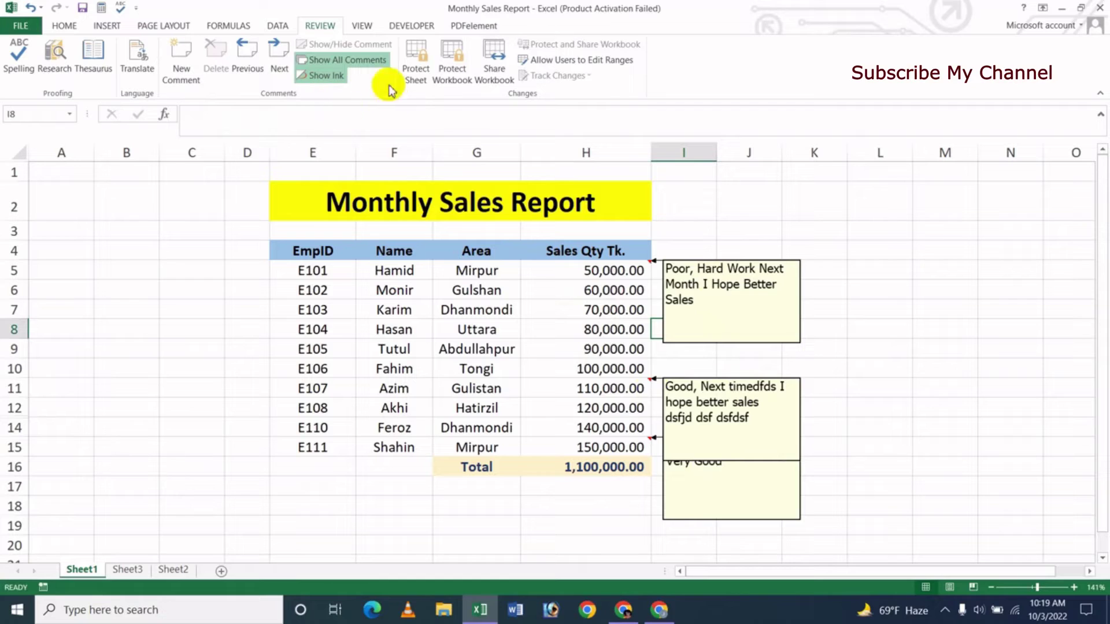
{"action": "left_click", "coordinate": [356, 69]}
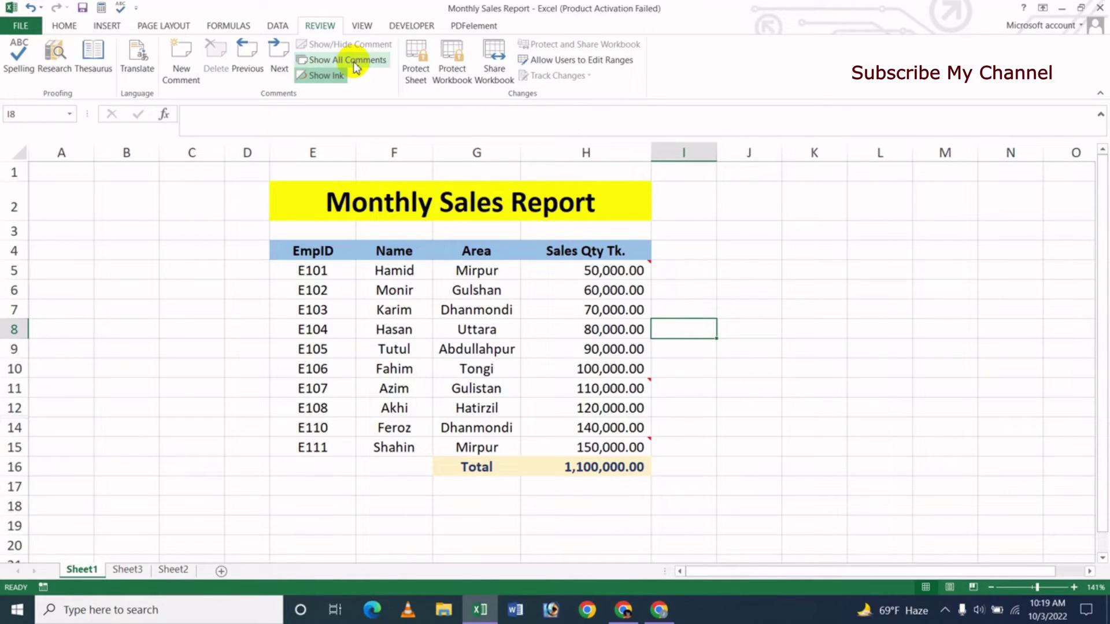
{"action": "left_click", "coordinate": [636, 270]}
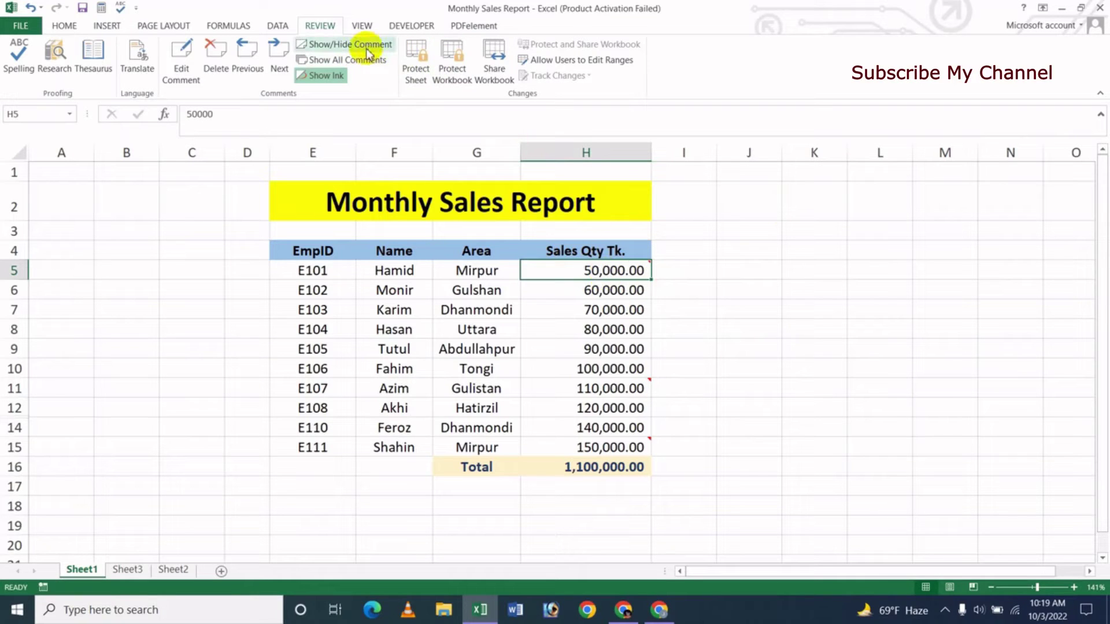
{"action": "left_click", "coordinate": [345, 49]}
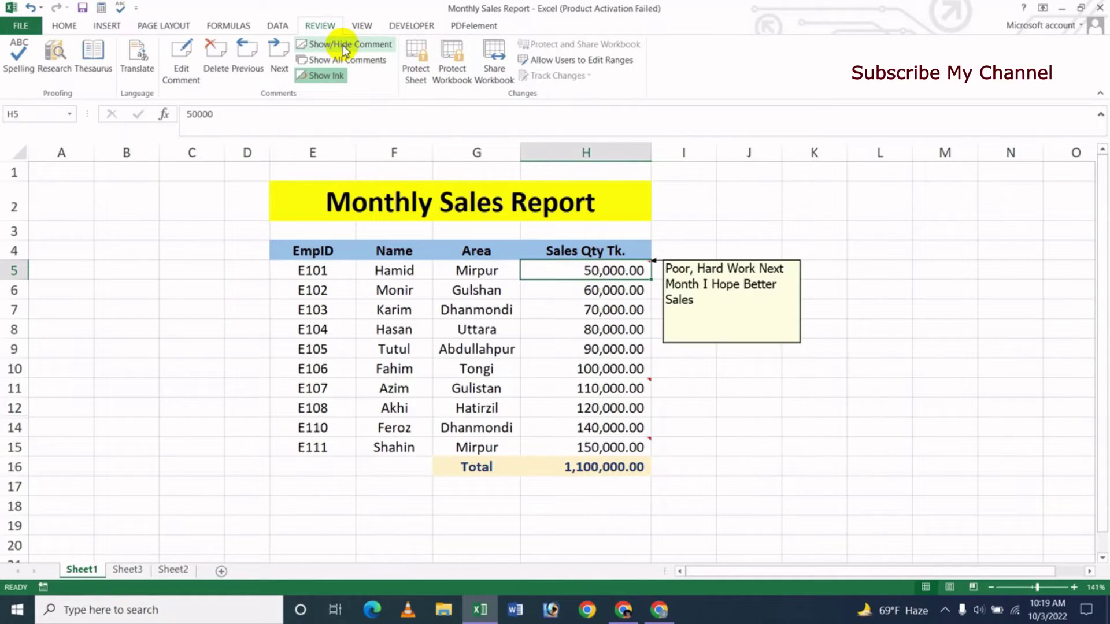
{"action": "left_click", "coordinate": [345, 49]}
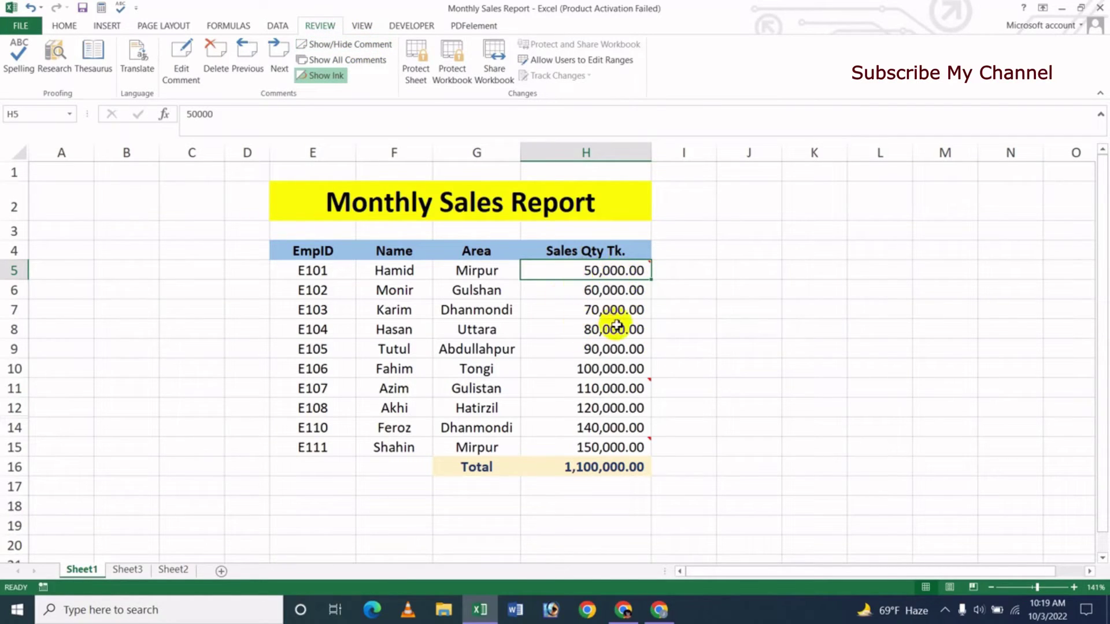
- Toggle the display of H5's own comment once more, and show and hide all the sheet's comments again
{"action": "mouse_move", "coordinate": [605, 273]}
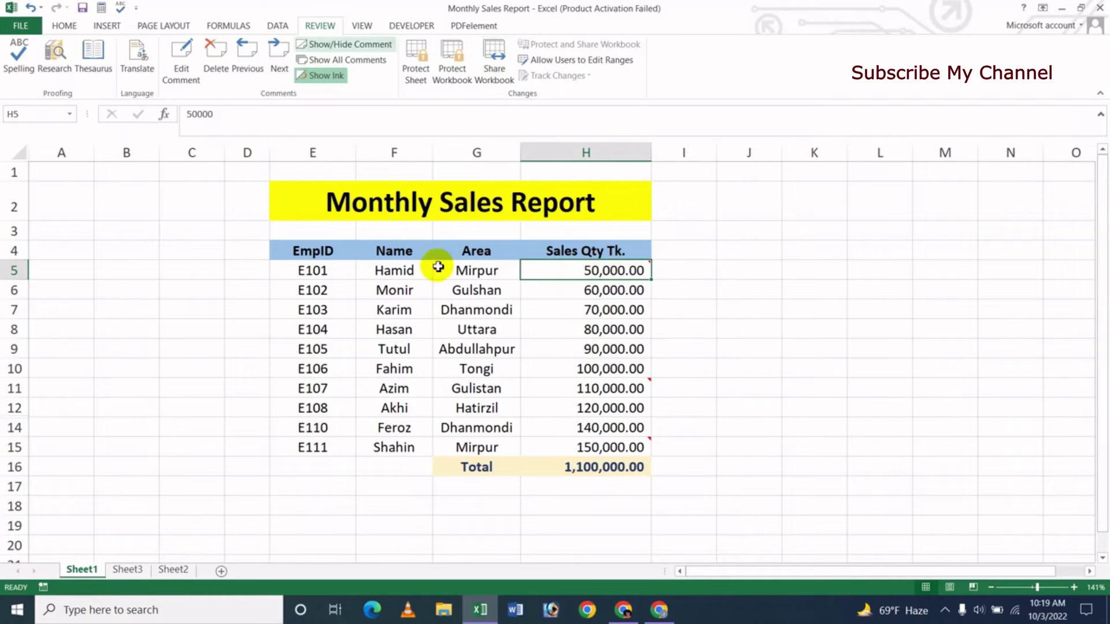
{"action": "left_click", "coordinate": [336, 43]}
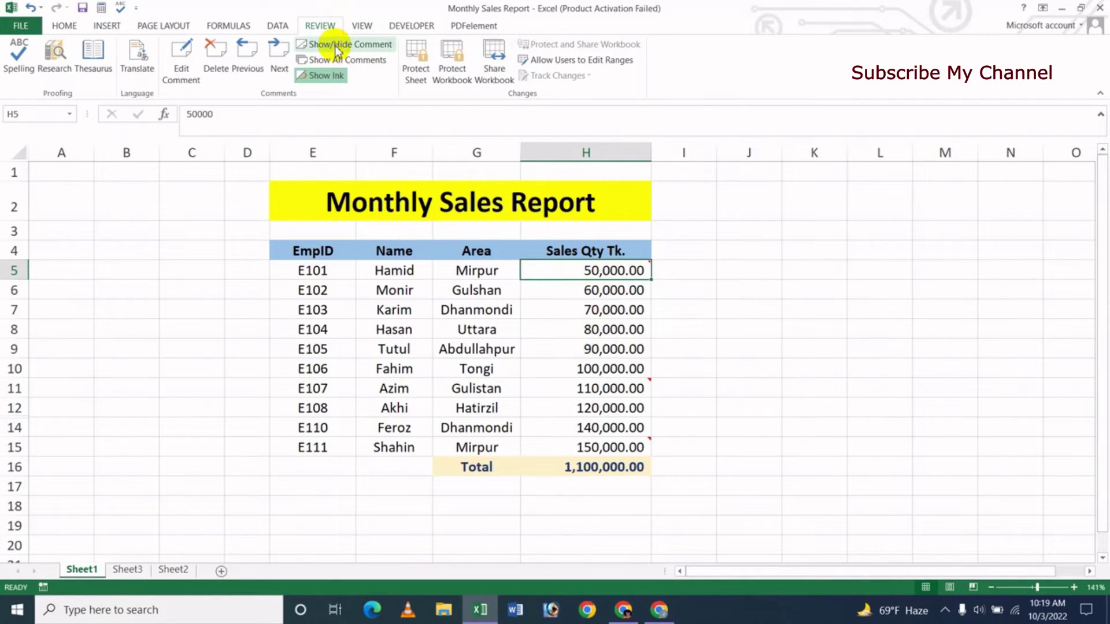
{"action": "left_click", "coordinate": [336, 46]}
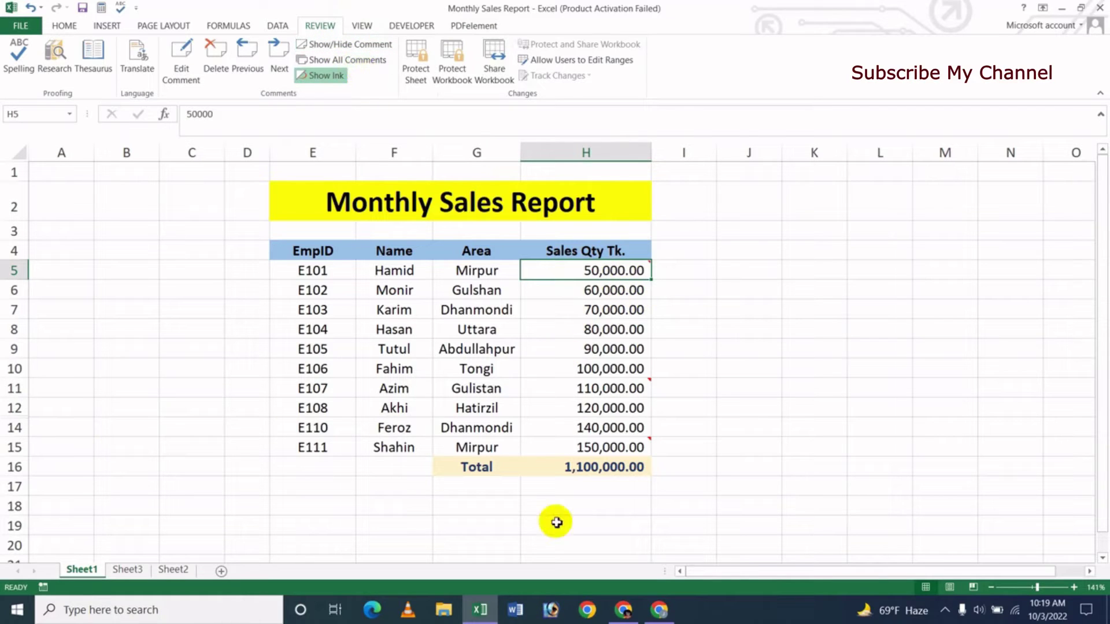
{"action": "left_click", "coordinate": [351, 60]}
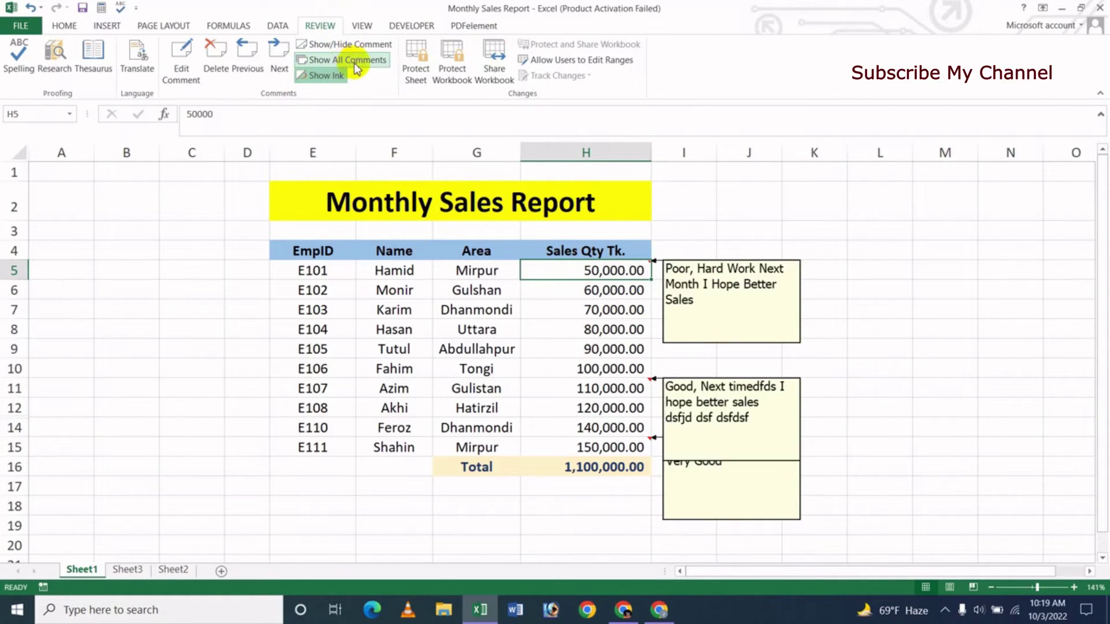
{"action": "left_click", "coordinate": [357, 67]}
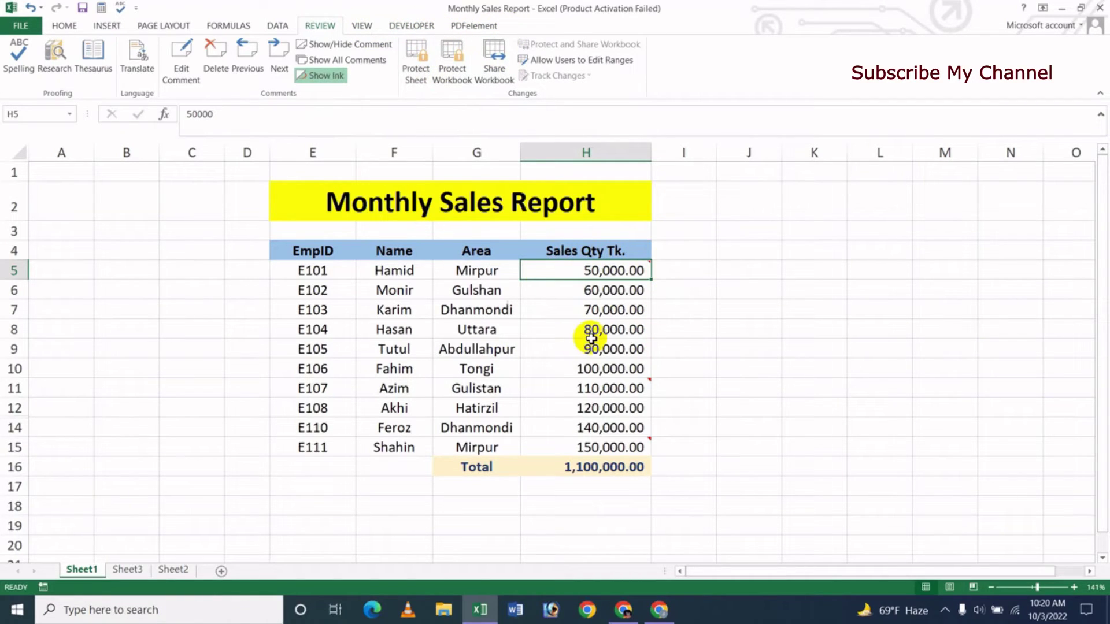
- Add the Pens tab from Ink Tools to the ribbon's main tabs, directly after Review, and display its commands
{"action": "left_click", "coordinate": [11, 26]}
{"action": "left_click", "coordinate": [35, 314]}
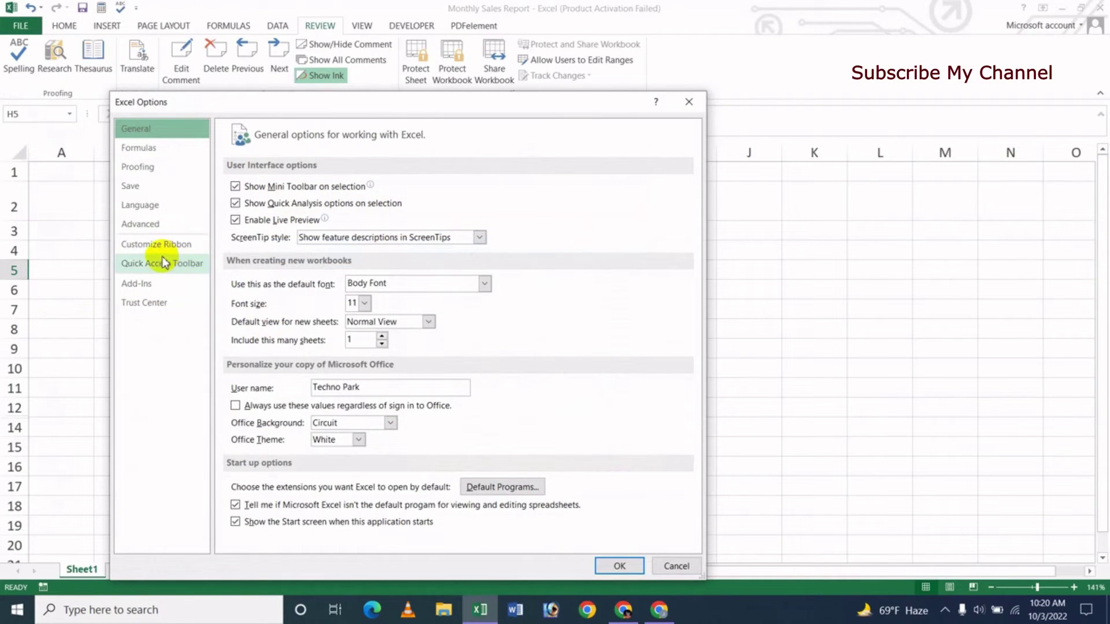
{"action": "left_click", "coordinate": [157, 245]}
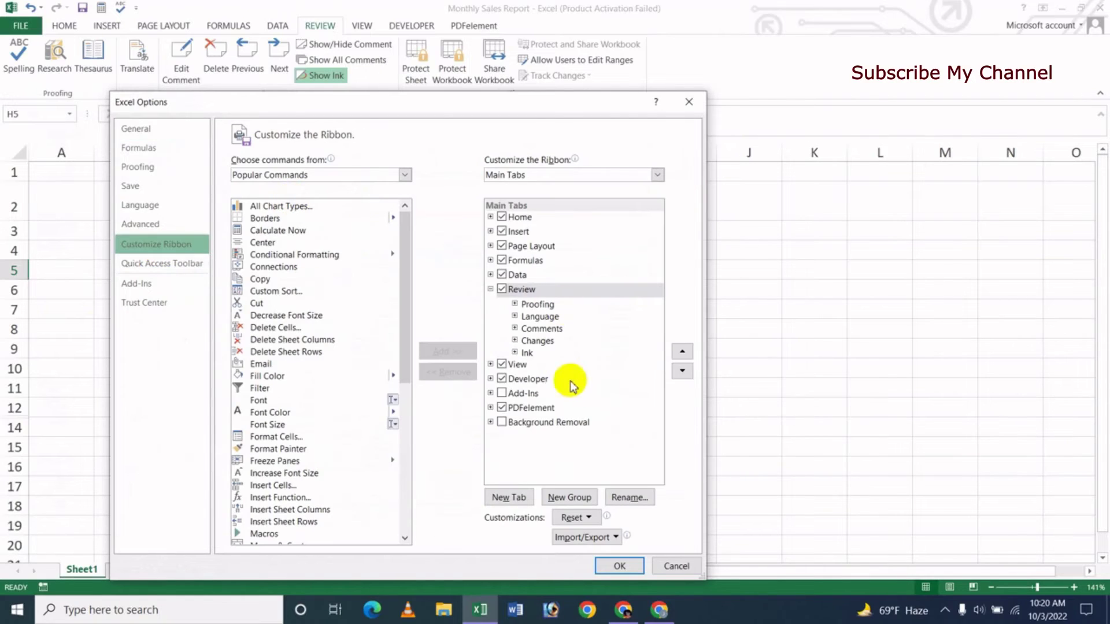
{"action": "left_click", "coordinate": [405, 175]}
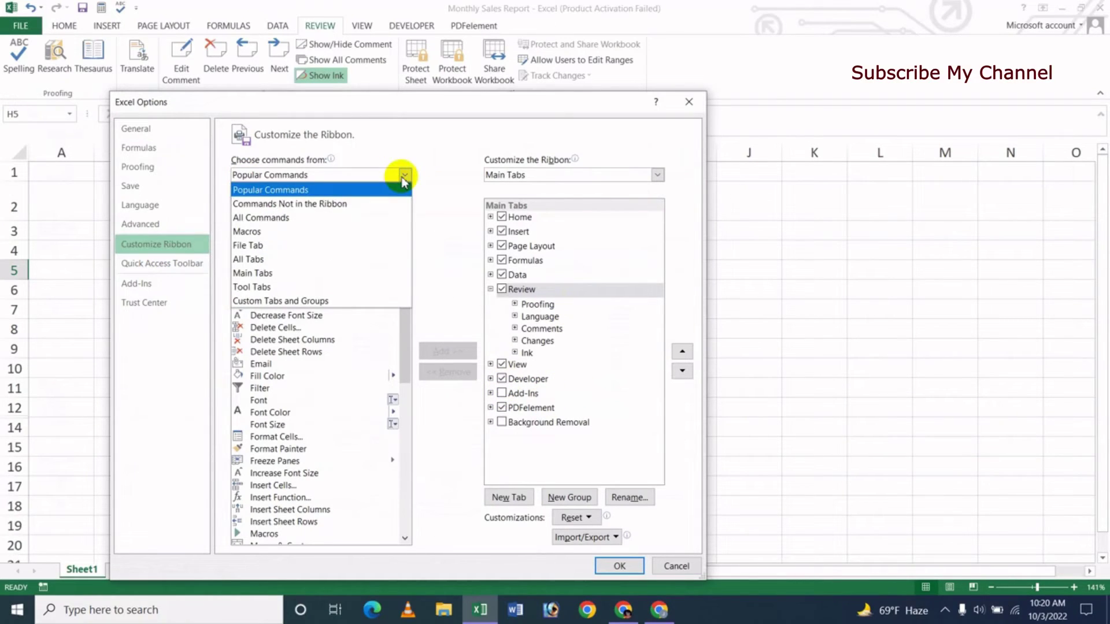
{"action": "left_click", "coordinate": [282, 262]}
{"action": "left_click_drag", "start_coordinate": [404, 285], "coordinate": [423, 461]}
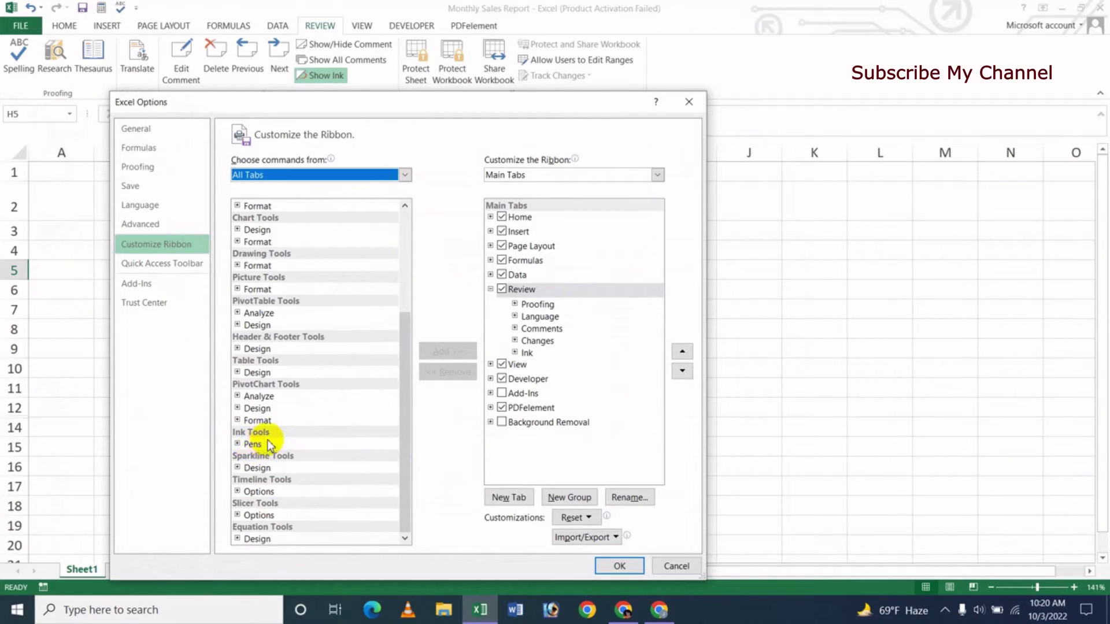
{"action": "left_click", "coordinate": [251, 445]}
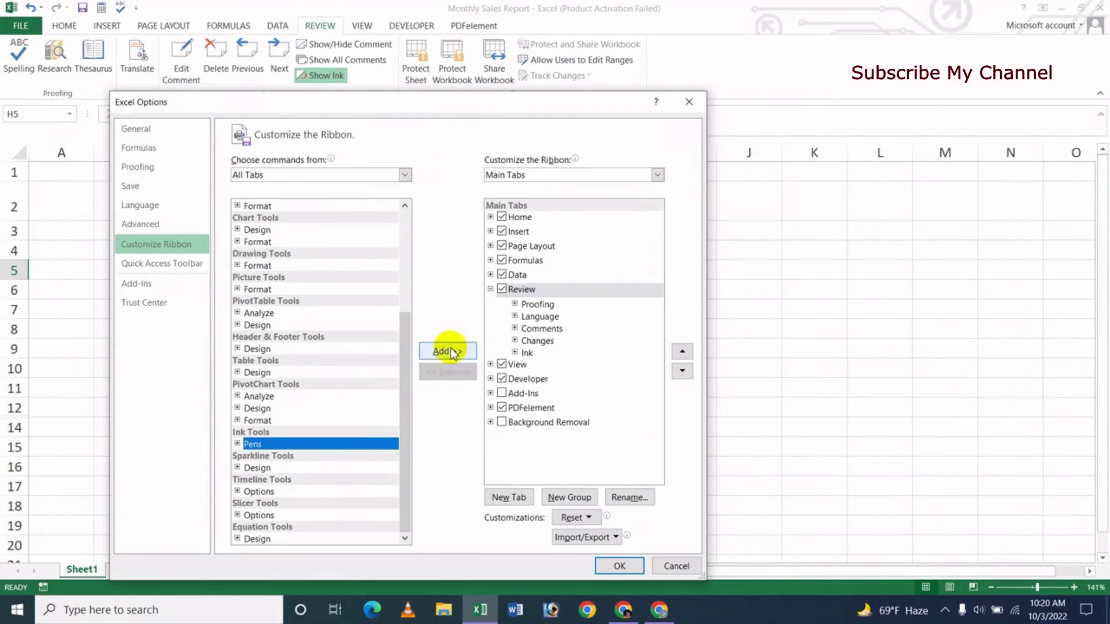
{"action": "left_click", "coordinate": [449, 352]}
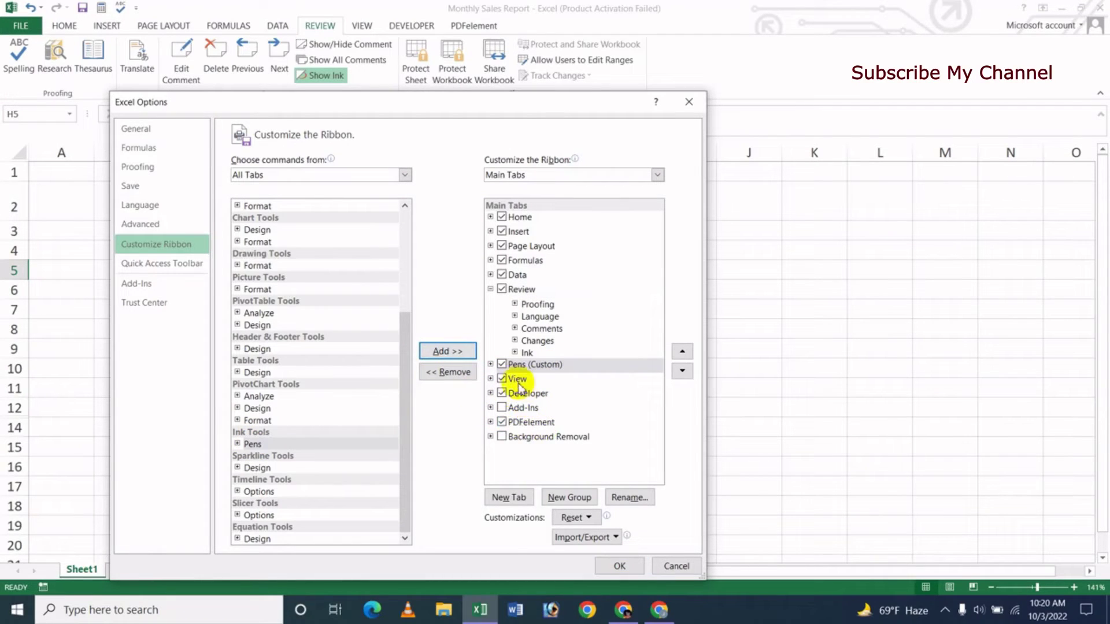
{"action": "left_click", "coordinate": [619, 566]}
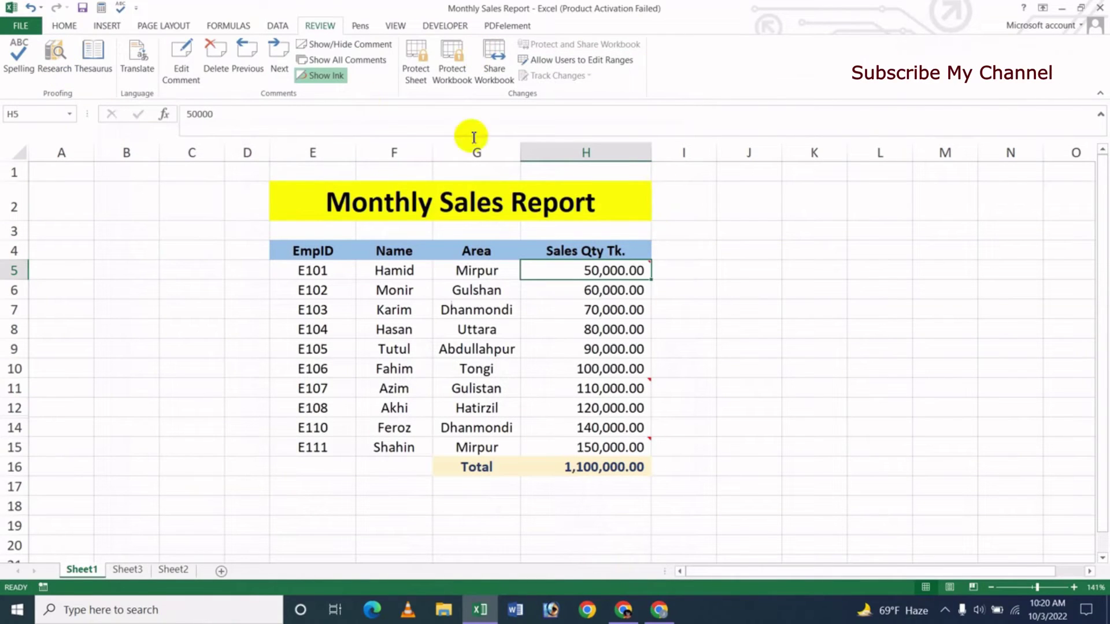
{"action": "left_click", "coordinate": [364, 27]}
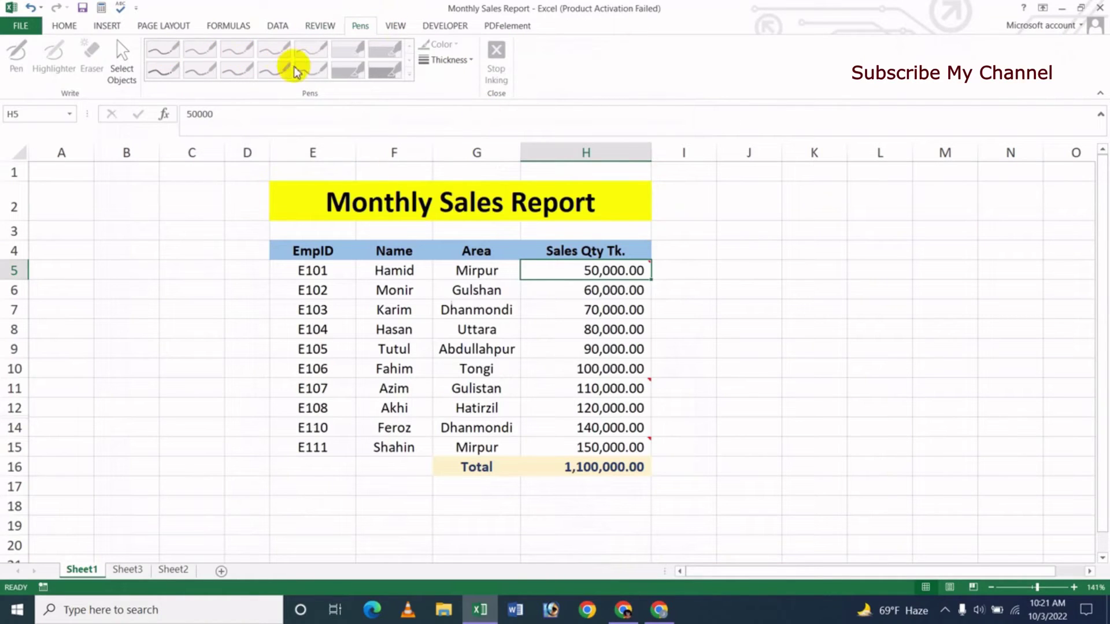
{"action": "left_click", "coordinate": [469, 62]}
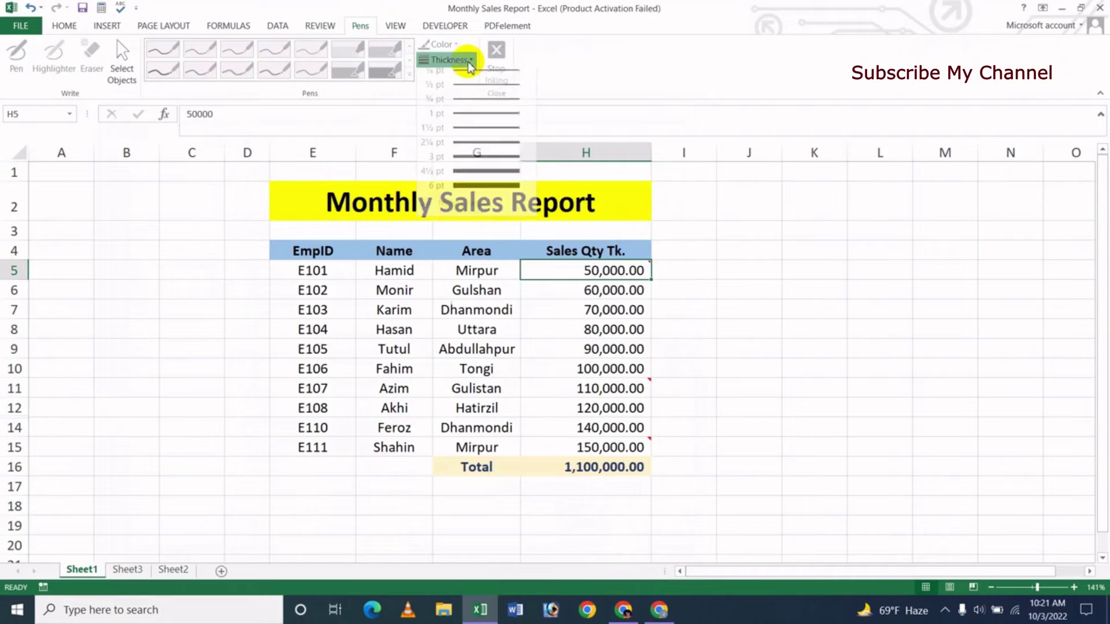
{"action": "left_click", "coordinate": [486, 178]}
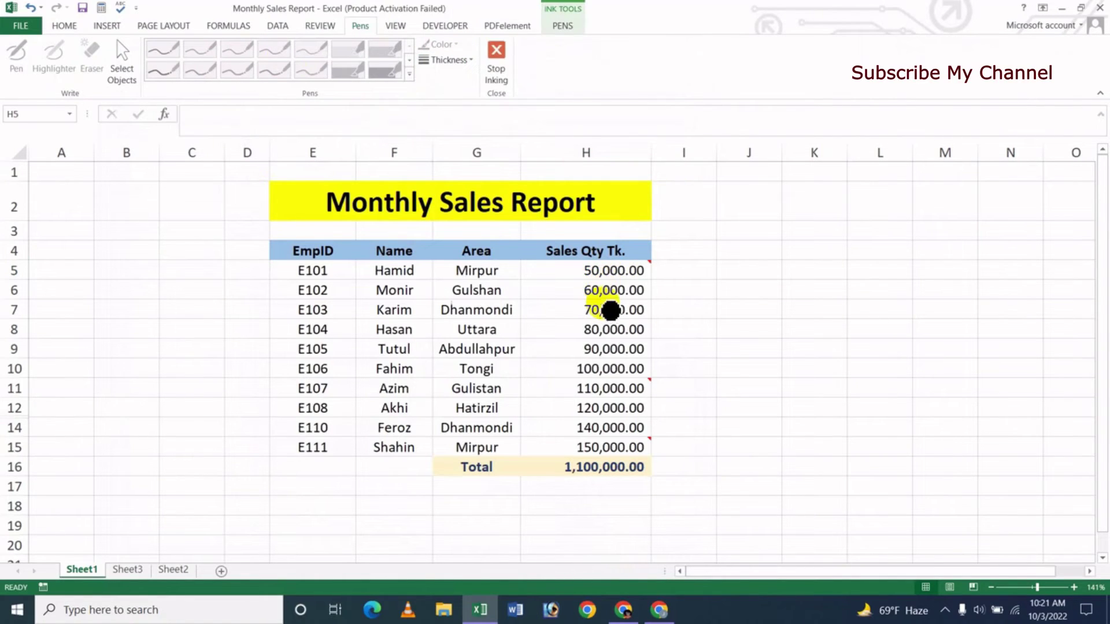
{"action": "mouse_move", "coordinate": [574, 279]}
{"action": "left_mouse_down"}
{"action": "mouse_move", "coordinate": [642, 273]}
{"action": "mouse_move", "coordinate": [601, 282]}
{"action": "mouse_move", "coordinate": [602, 310]}
{"action": "mouse_move", "coordinate": [664, 304]}
{"action": "mouse_move", "coordinate": [664, 283]}
{"action": "mouse_move", "coordinate": [643, 277]}
{"action": "left_mouse_up"}
{"action": "key", "text": "Escape"}
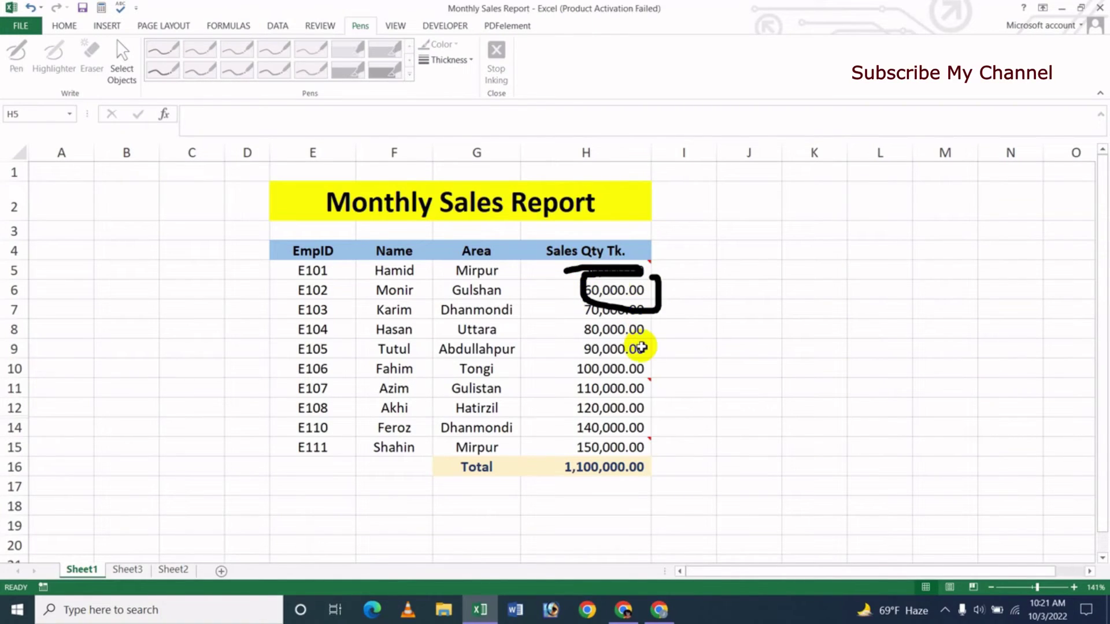
{"action": "key", "text": "ctrl+z"}
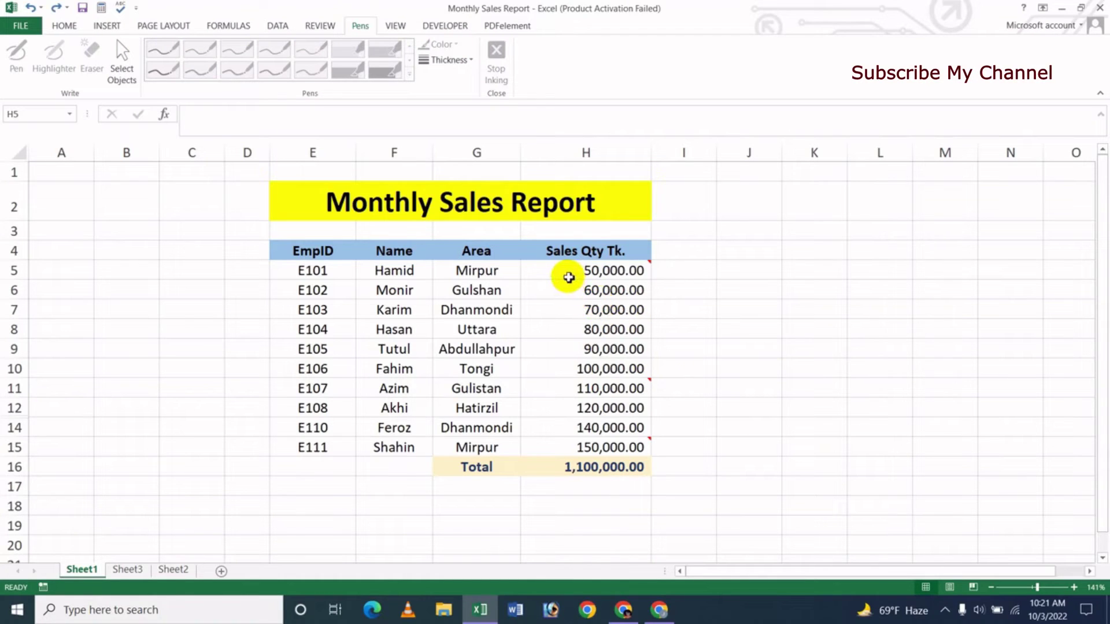
- Draw freehand ink circles with a 4½ pt pen around the sales values in H5:H7, H10:H11 and H15, and stop inking
{"action": "mouse_move", "coordinate": [570, 278]}
{"action": "left_click", "coordinate": [456, 63]}
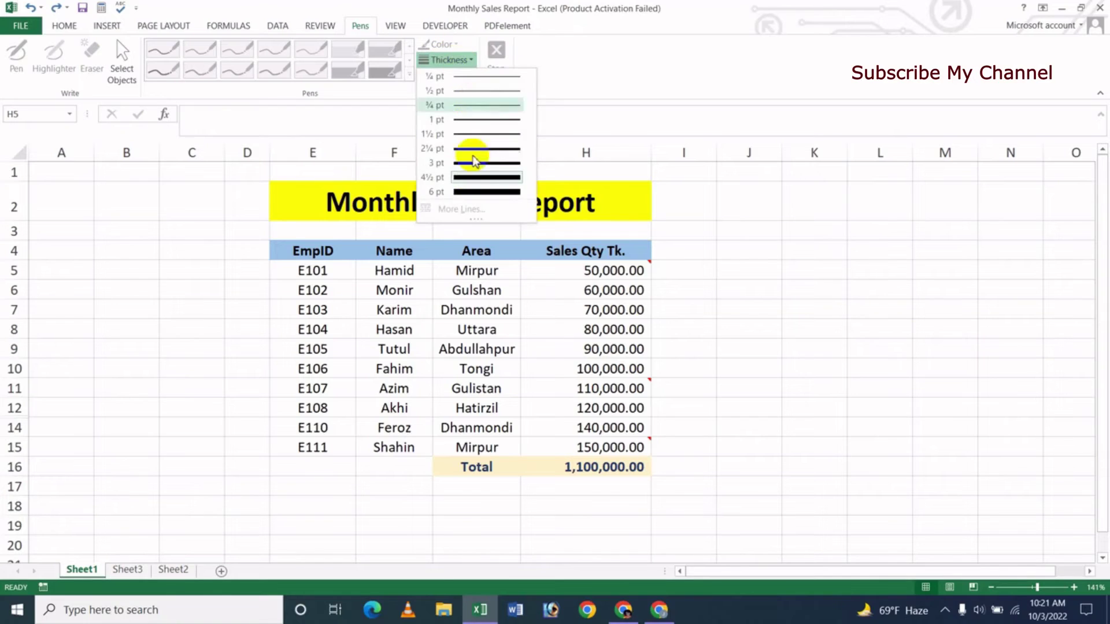
{"action": "left_click", "coordinate": [471, 175]}
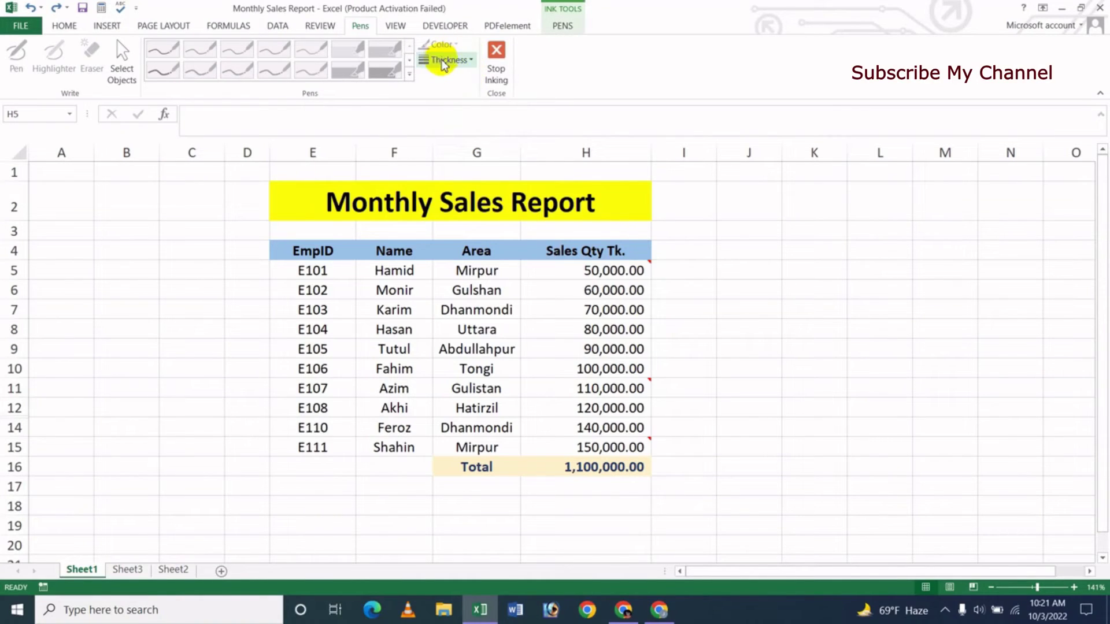
{"action": "mouse_move", "coordinate": [565, 265]}
{"action": "left_mouse_down"}
{"action": "mouse_move", "coordinate": [578, 313]}
{"action": "mouse_move", "coordinate": [661, 292]}
{"action": "mouse_move", "coordinate": [626, 255]}
{"action": "mouse_move", "coordinate": [579, 269]}
{"action": "left_mouse_up"}
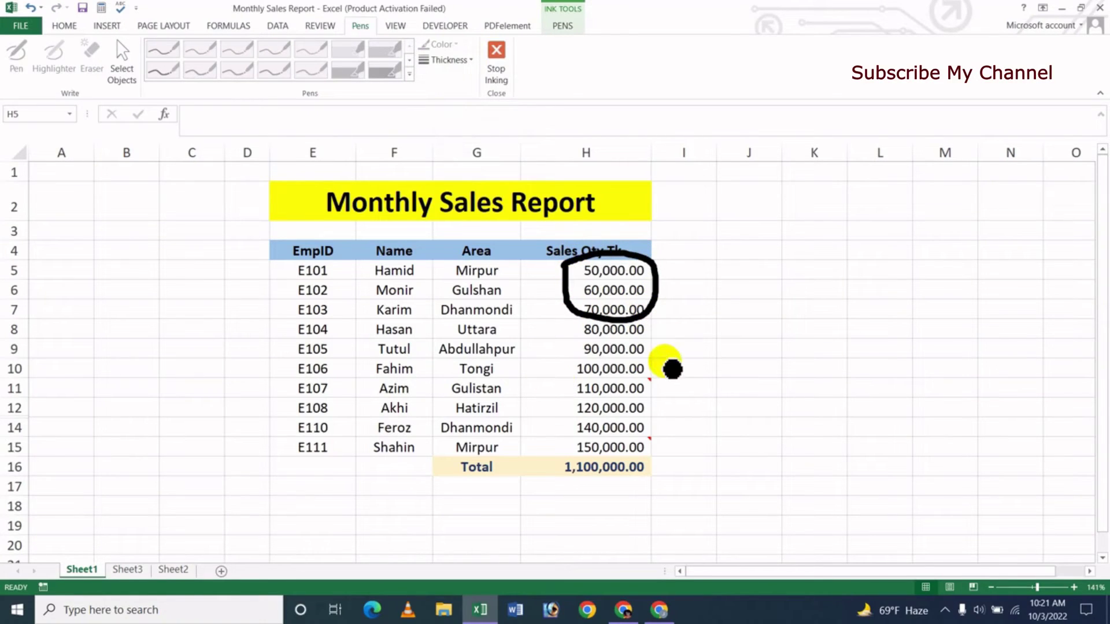
{"action": "mouse_move", "coordinate": [579, 368]}
{"action": "left_mouse_down"}
{"action": "mouse_move", "coordinate": [610, 411]}
{"action": "mouse_move", "coordinate": [670, 386]}
{"action": "mouse_move", "coordinate": [582, 373]}
{"action": "left_mouse_up"}
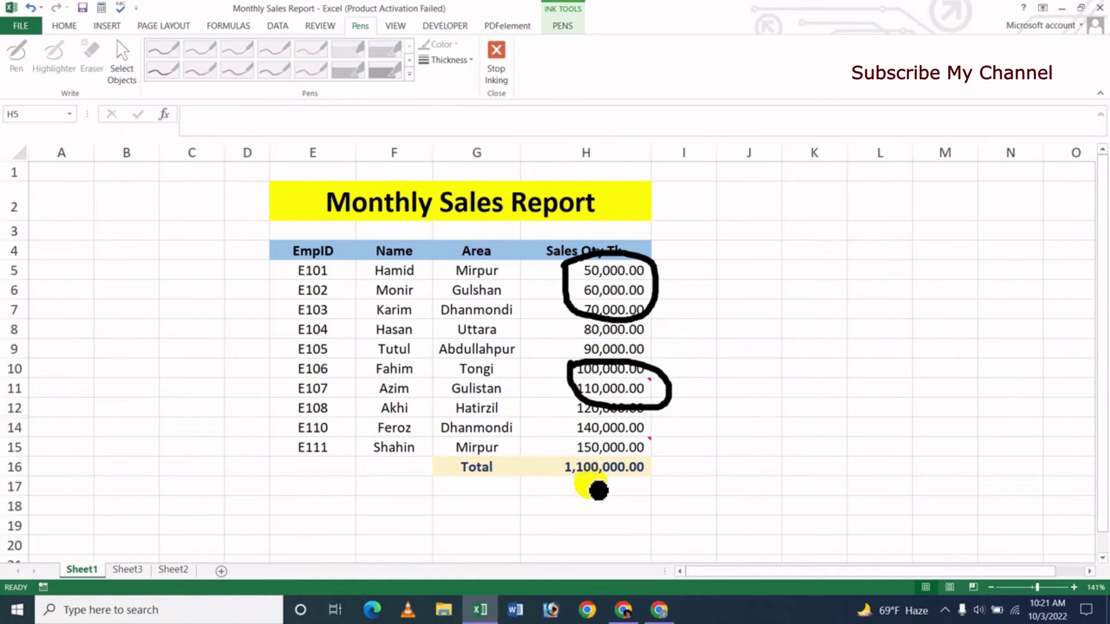
{"action": "mouse_move", "coordinate": [576, 445]}
{"action": "left_mouse_down"}
{"action": "mouse_move", "coordinate": [598, 467]}
{"action": "mouse_move", "coordinate": [664, 448]}
{"action": "mouse_move", "coordinate": [583, 445]}
{"action": "left_mouse_up"}
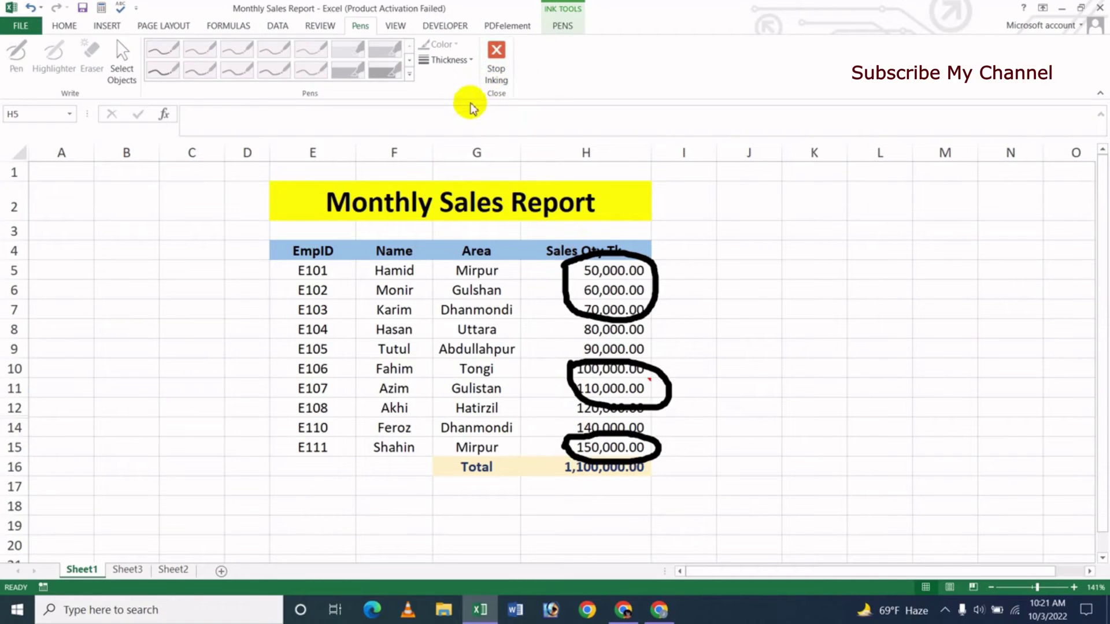
{"action": "left_click", "coordinate": [496, 78]}
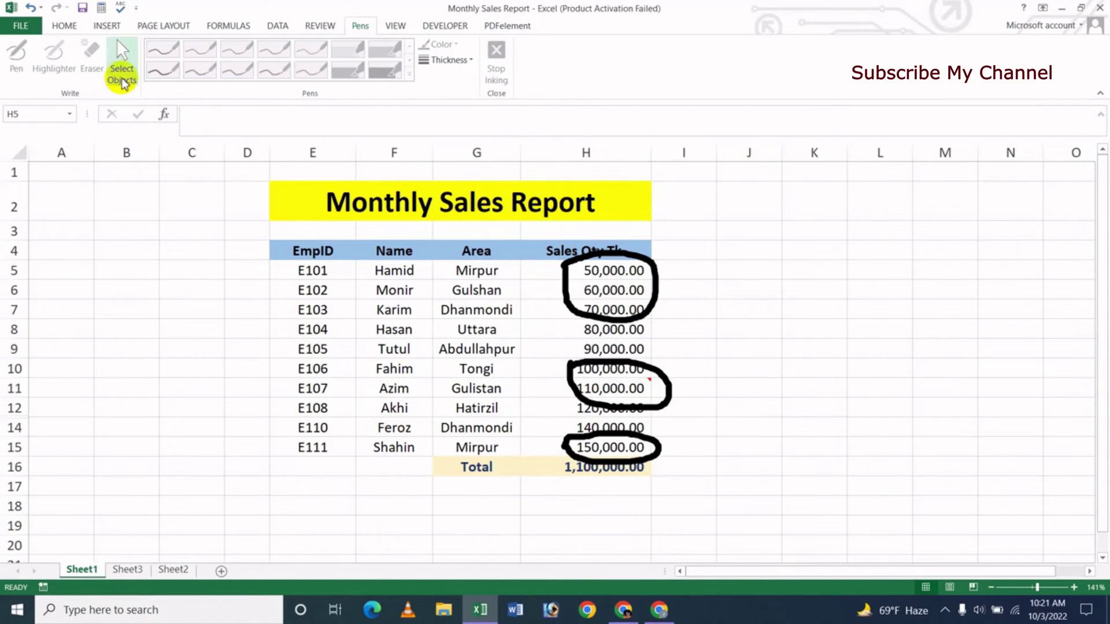
- Select the ink circle around H5:H7 and change its color to light blue
{"action": "left_click", "coordinate": [122, 60]}
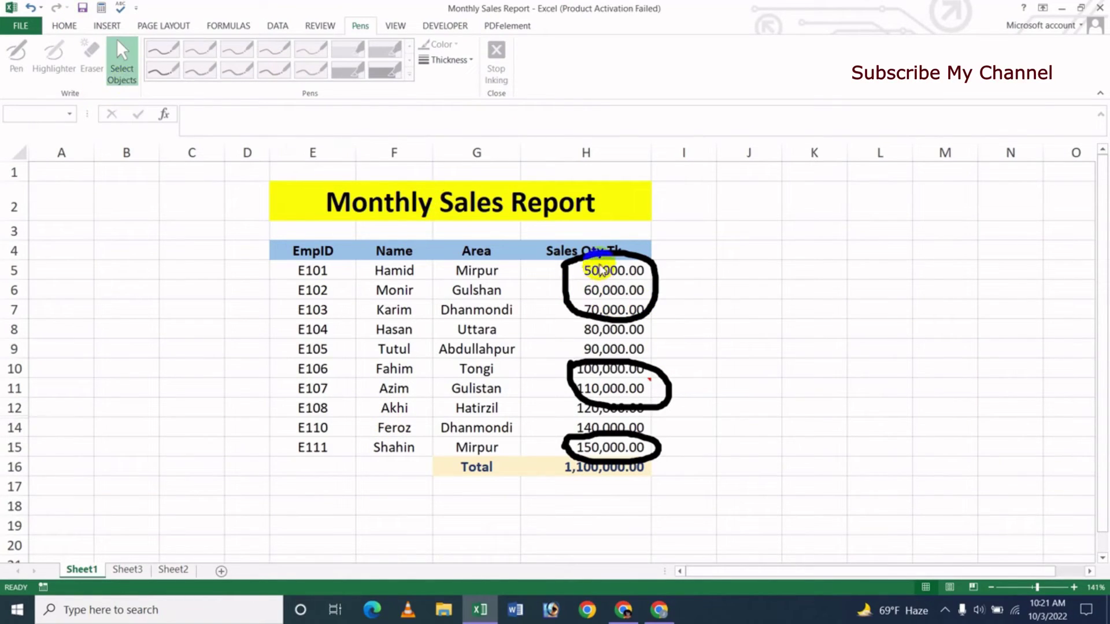
{"action": "left_click", "coordinate": [601, 262]}
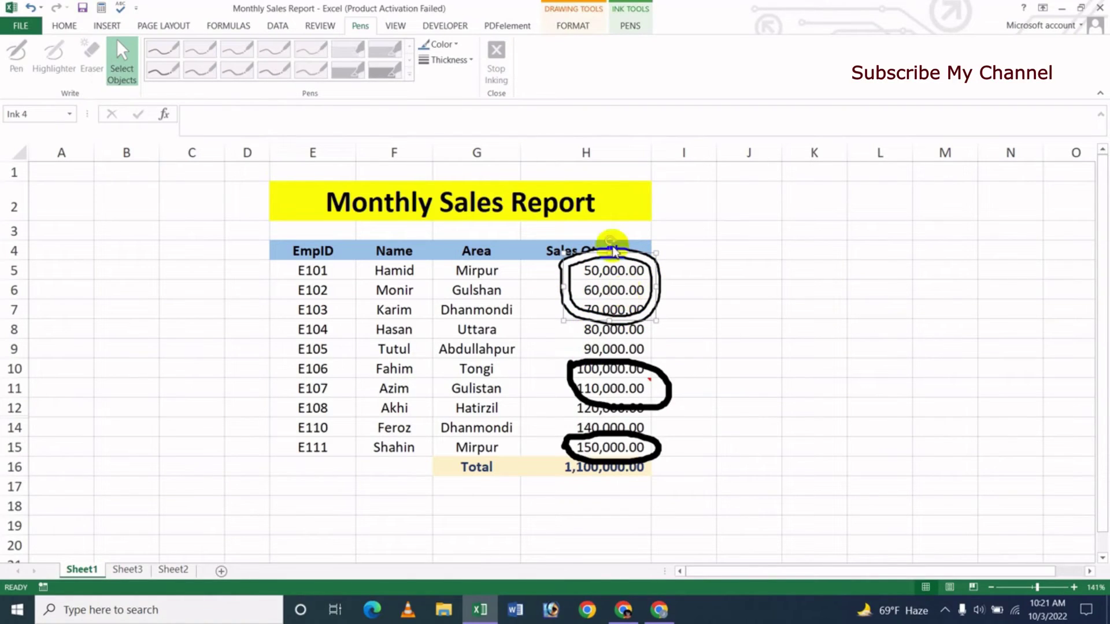
{"action": "left_click", "coordinate": [440, 45]}
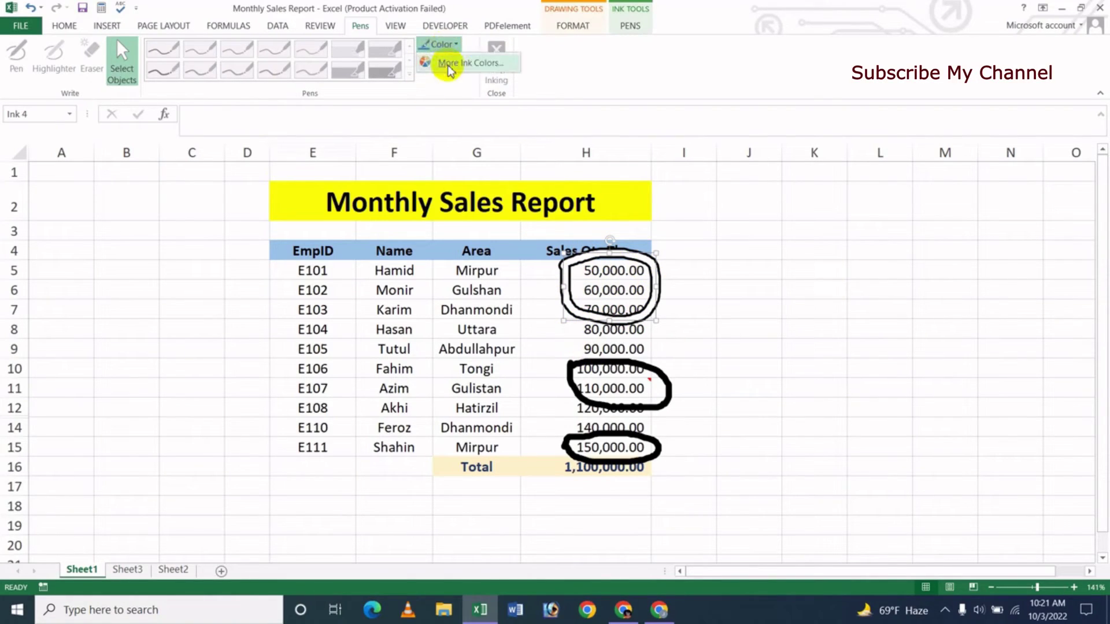
{"action": "left_click", "coordinate": [449, 65]}
{"action": "left_click", "coordinate": [316, 355]}
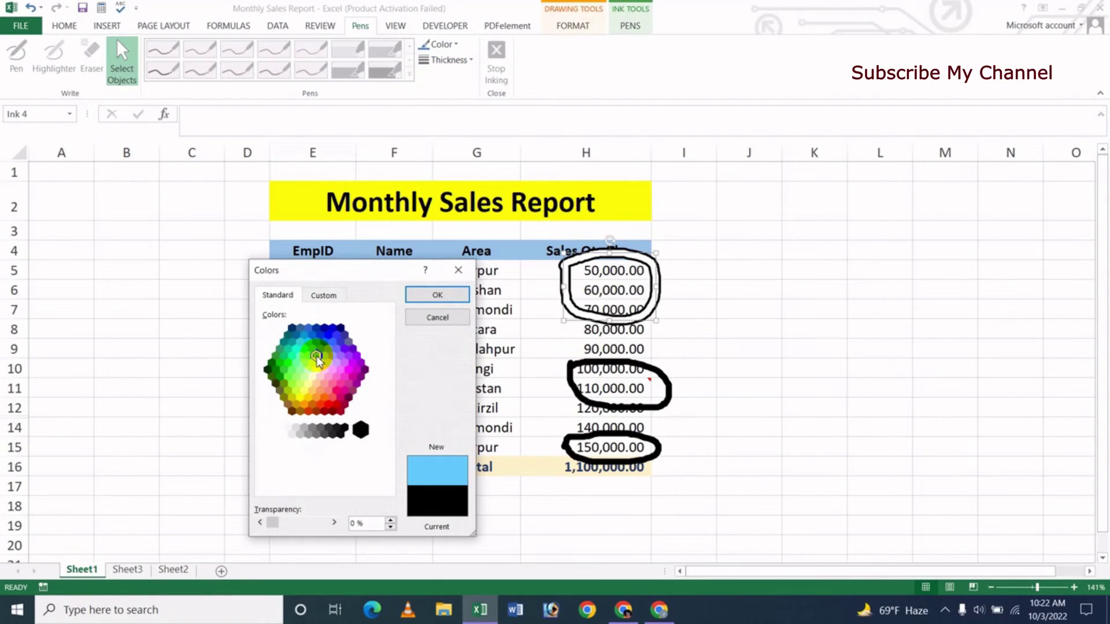
{"action": "left_click", "coordinate": [437, 295]}
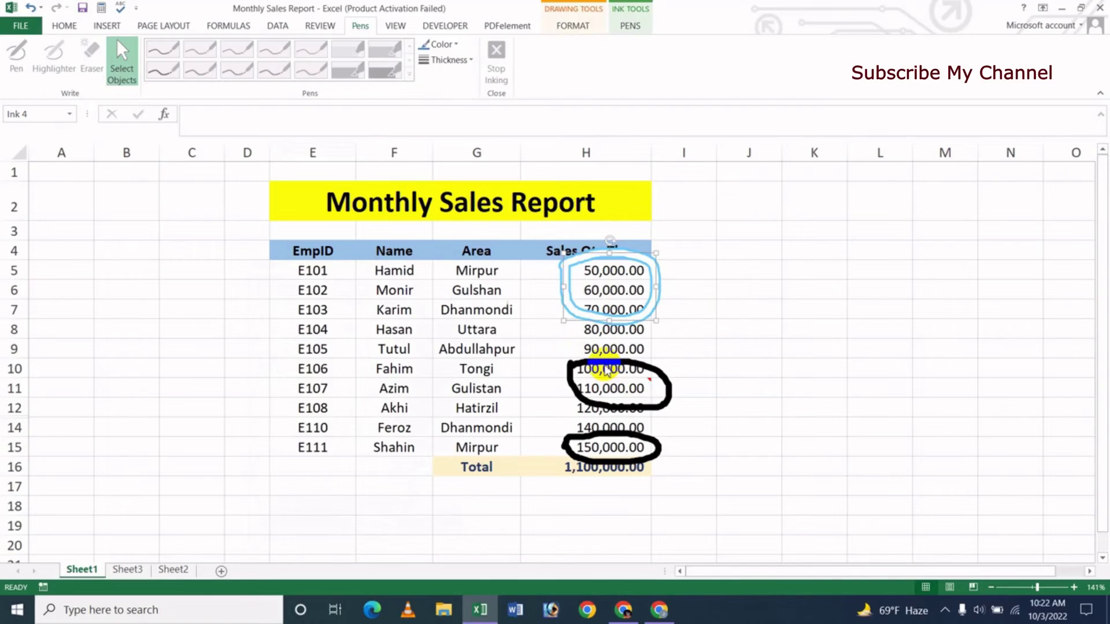
- Change the color of the ink circle around H10:H11 to light red and deselect it
{"action": "left_click", "coordinate": [605, 371]}
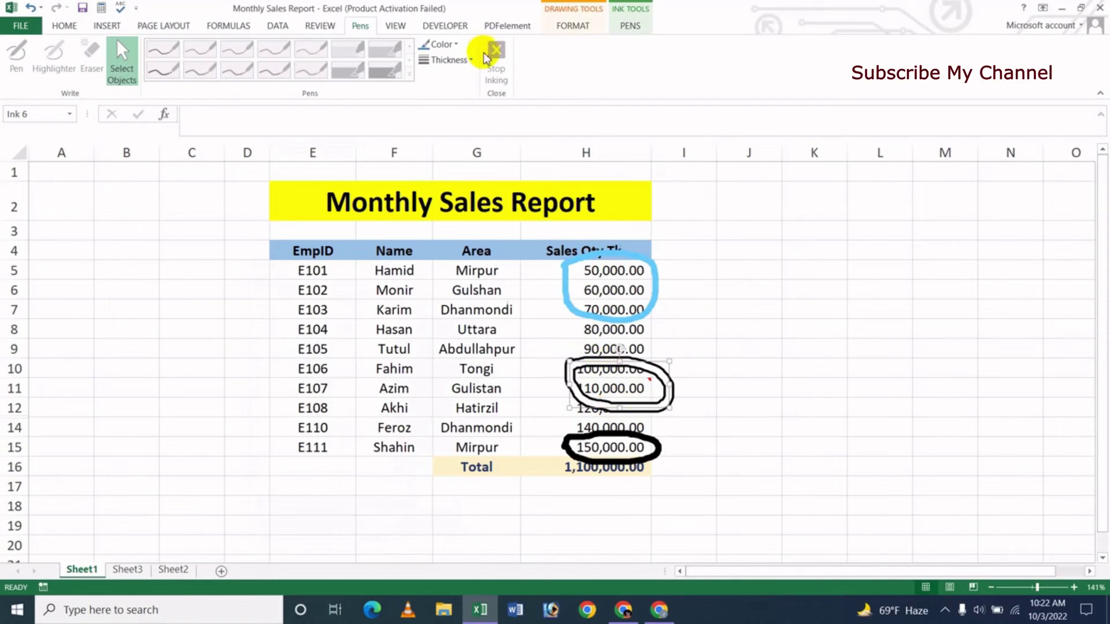
{"action": "left_click", "coordinate": [454, 45]}
{"action": "left_click", "coordinate": [454, 63]}
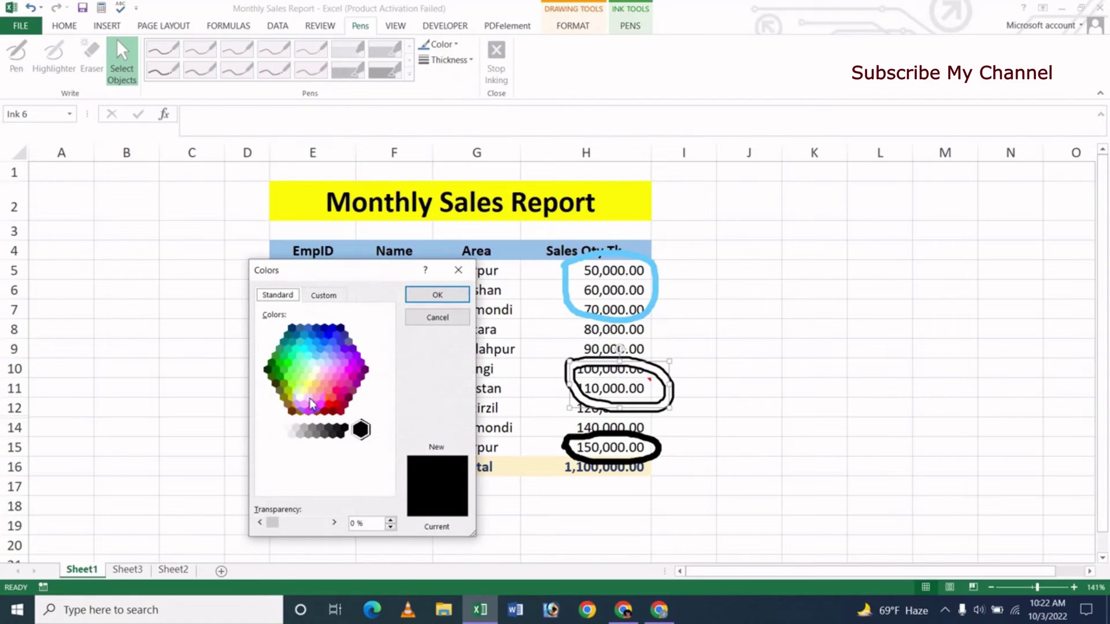
{"action": "left_click", "coordinate": [296, 362]}
{"action": "left_click", "coordinate": [331, 400]}
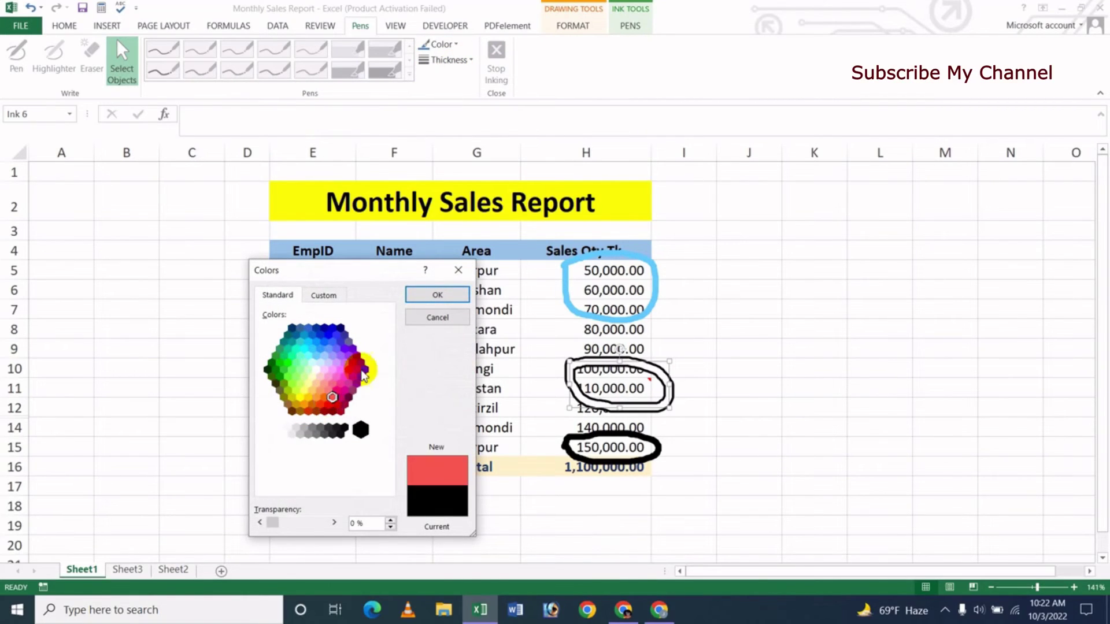
{"action": "left_click", "coordinate": [431, 294]}
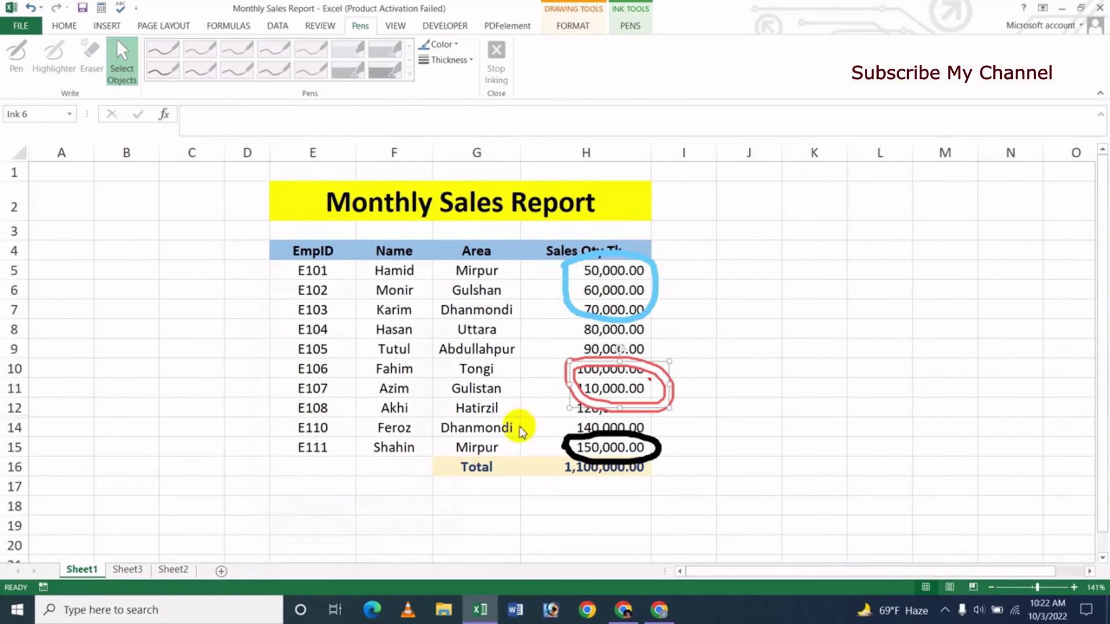
{"action": "left_click", "coordinate": [748, 318]}
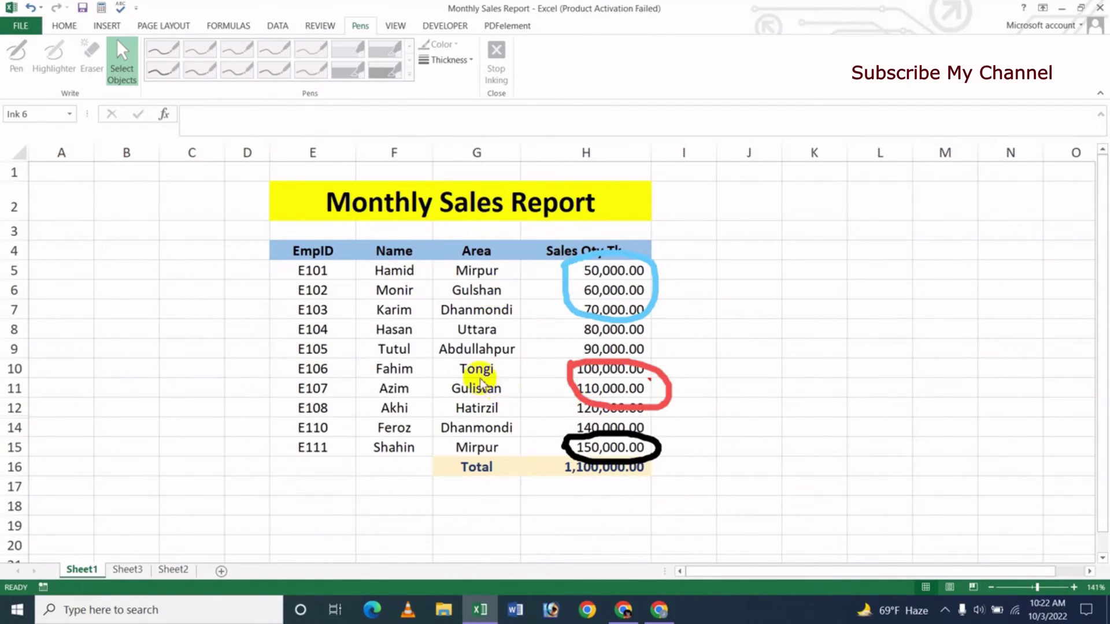
- Hide and show the sheet's ink annotations twice, leaving them shown
{"action": "left_click", "coordinate": [320, 25]}
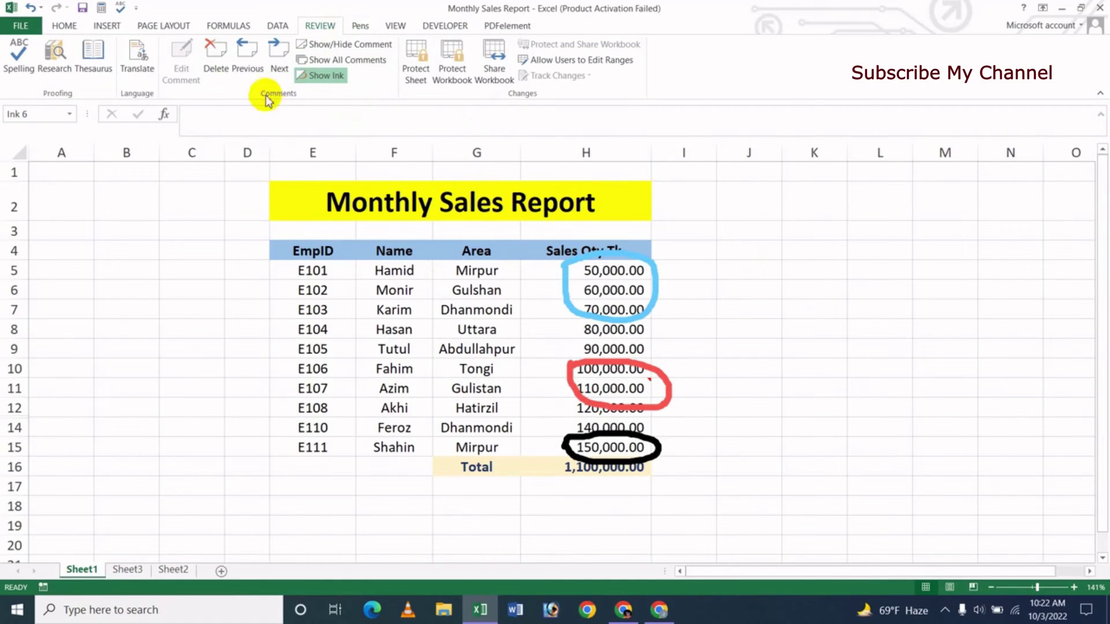
{"action": "left_click", "coordinate": [329, 81]}
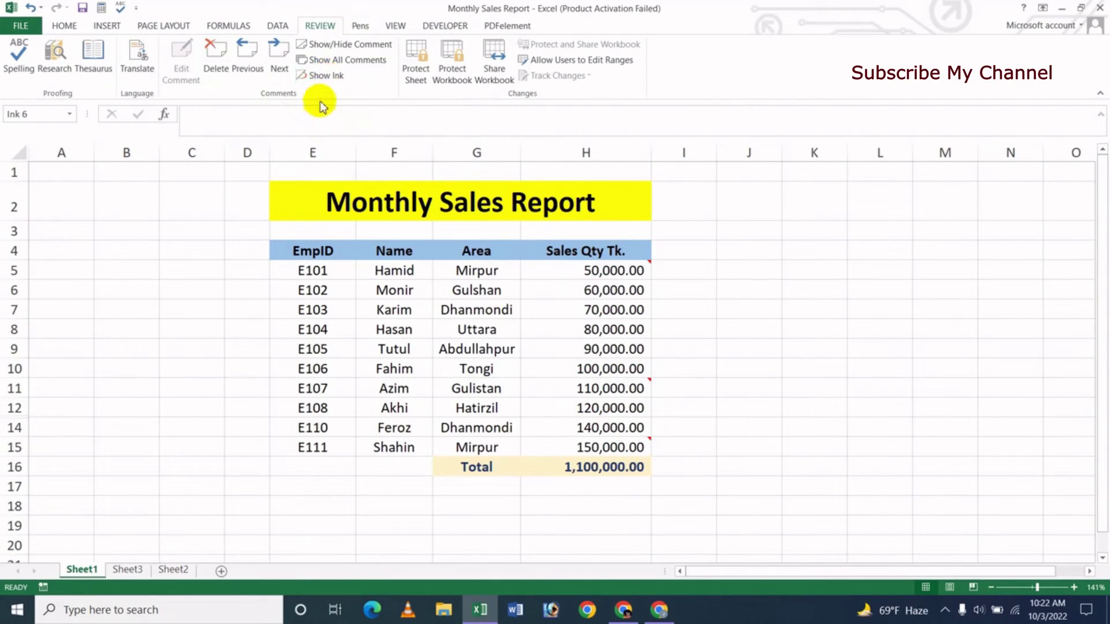
{"action": "left_click", "coordinate": [322, 81]}
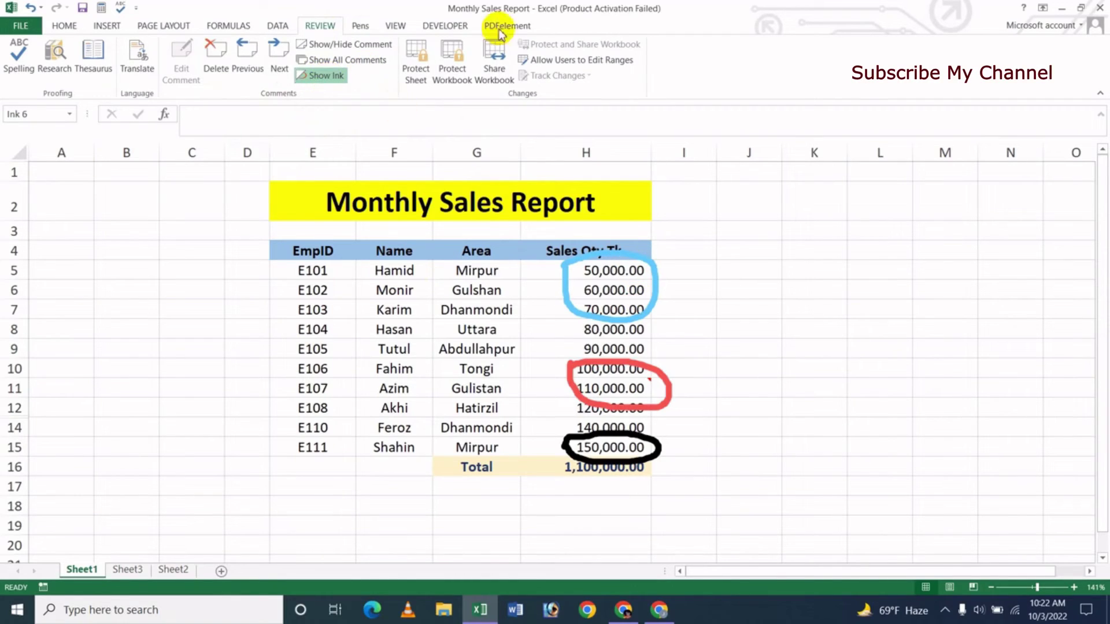
{"action": "left_click", "coordinate": [364, 29]}
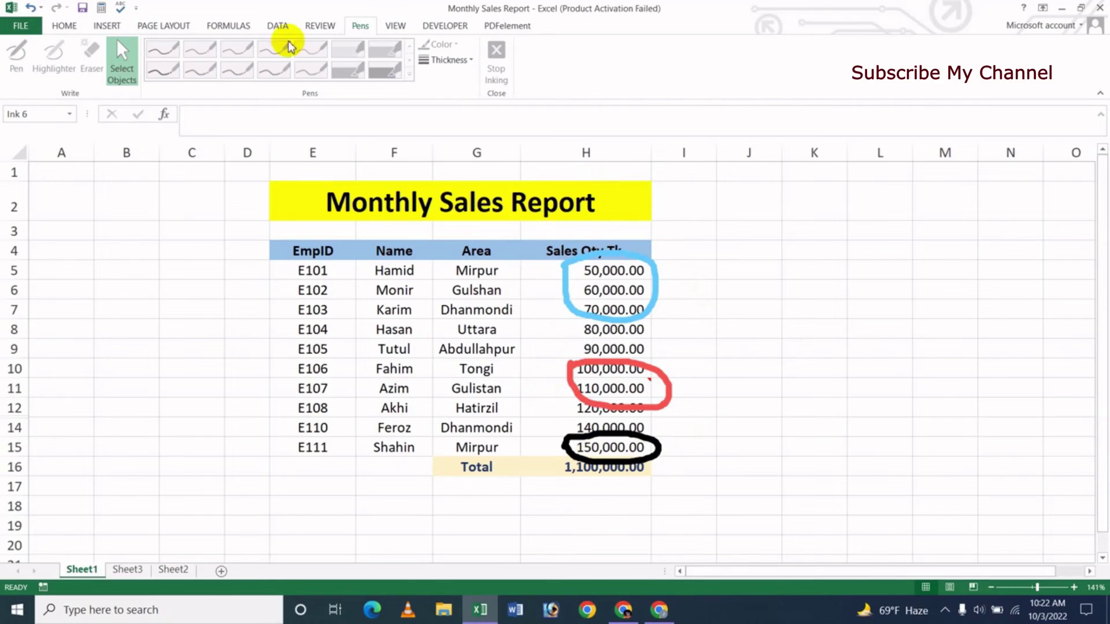
{"action": "left_click", "coordinate": [319, 26]}
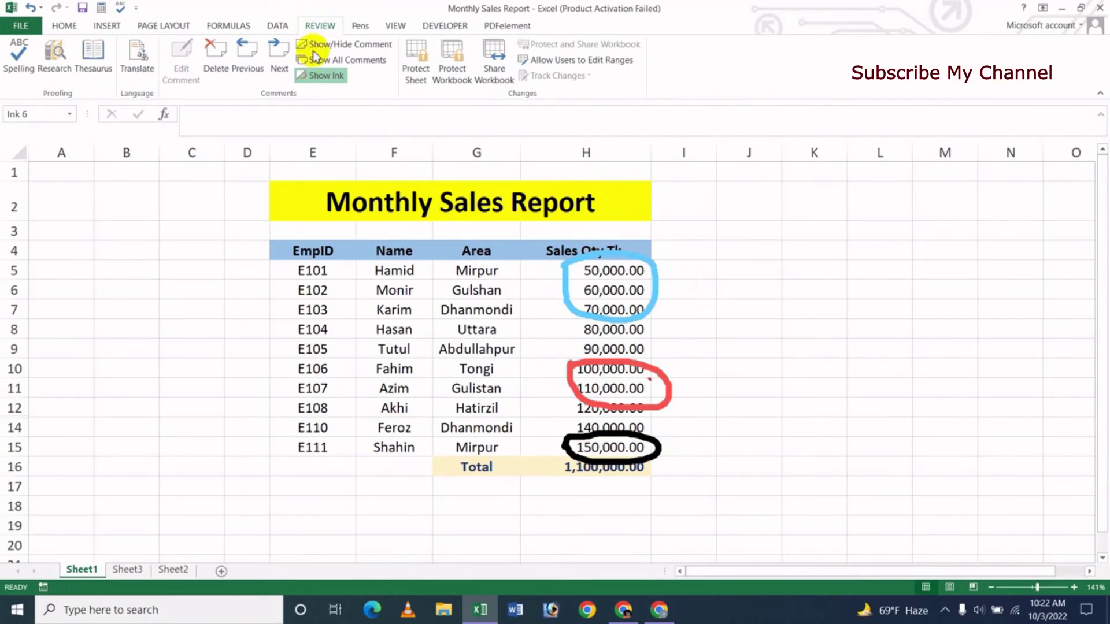
{"action": "left_click", "coordinate": [325, 79]}
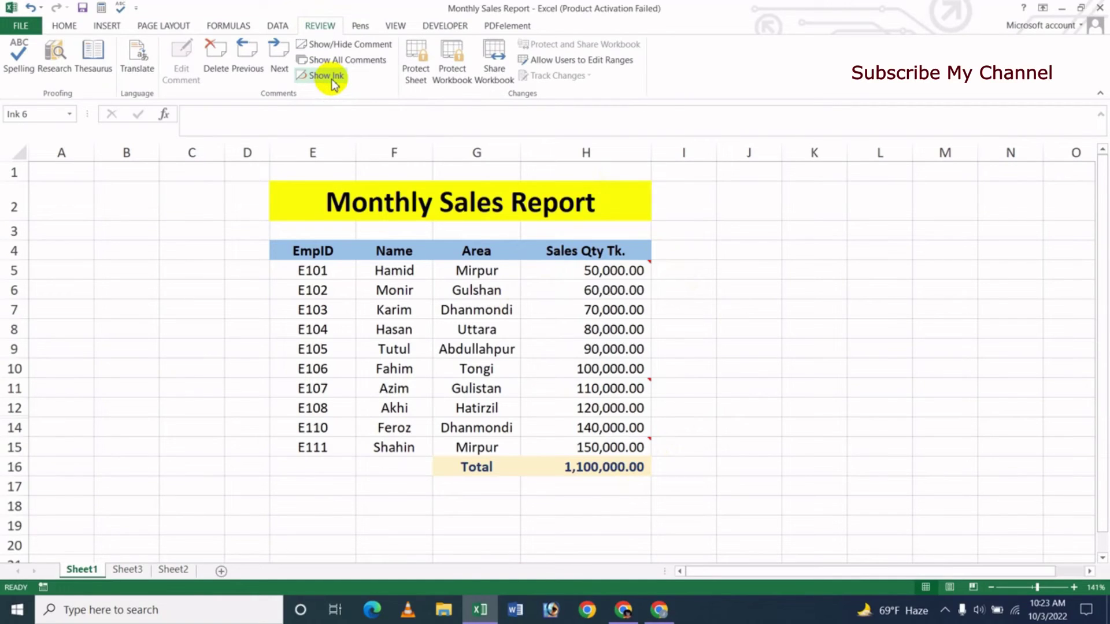
{"action": "left_click", "coordinate": [333, 81]}
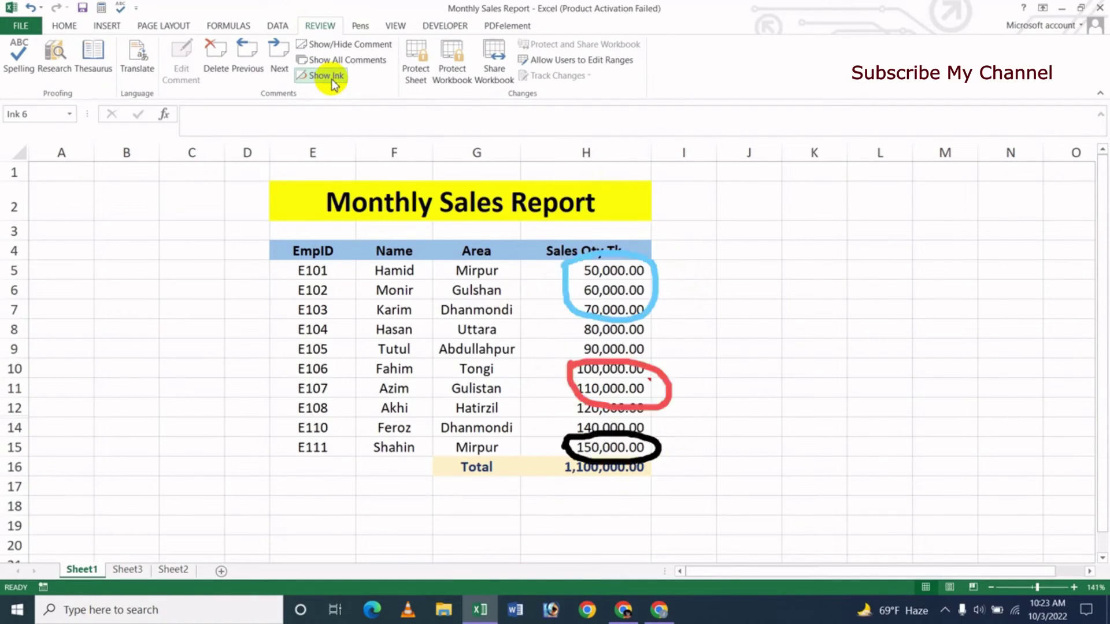
- Toggle the display of the ink annotations off and on again, ending with the circles shown
{"action": "left_click", "coordinate": [334, 81]}
{"action": "left_click", "coordinate": [333, 81]}
{"action": "left_click", "coordinate": [333, 81]}
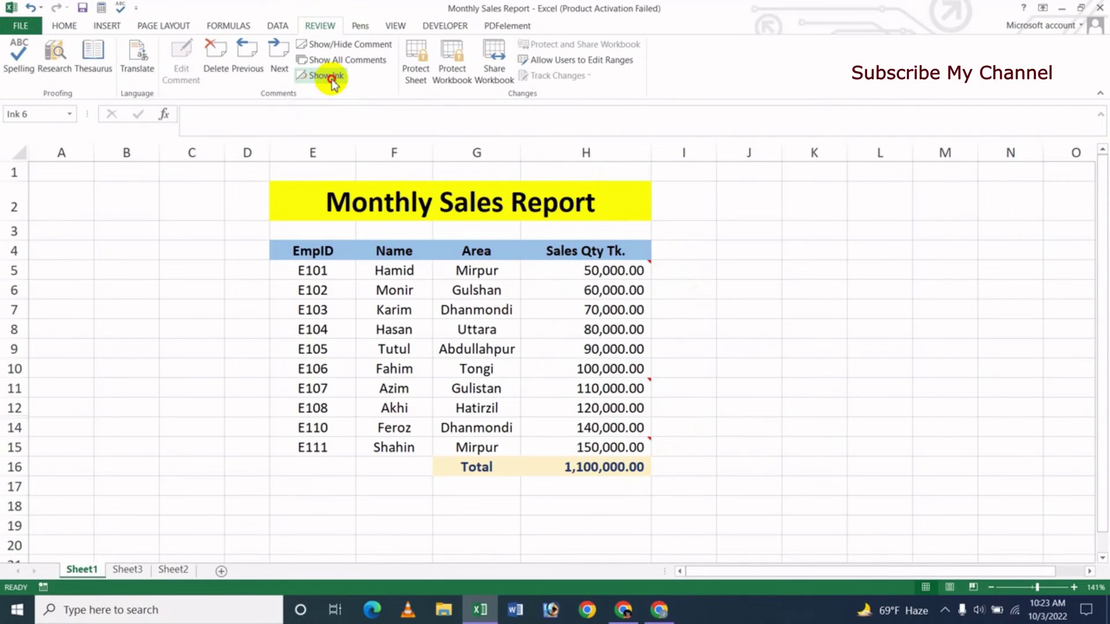
{"action": "left_click", "coordinate": [333, 81]}
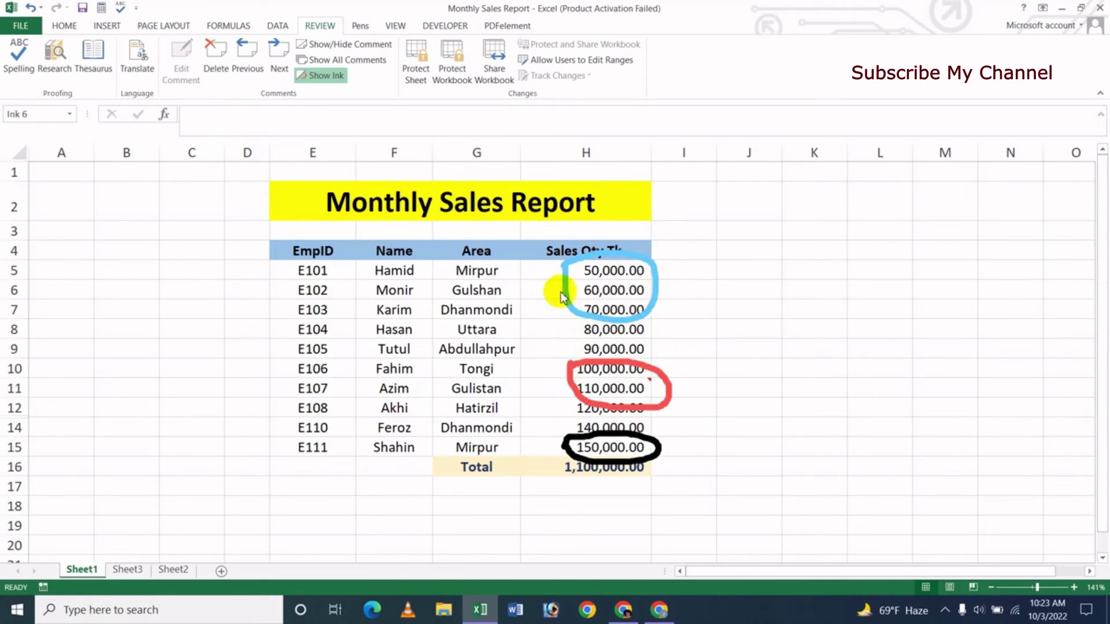
- Delete the red, light blue and black ink circles from the sales values in column H
{"action": "left_click", "coordinate": [622, 377]}
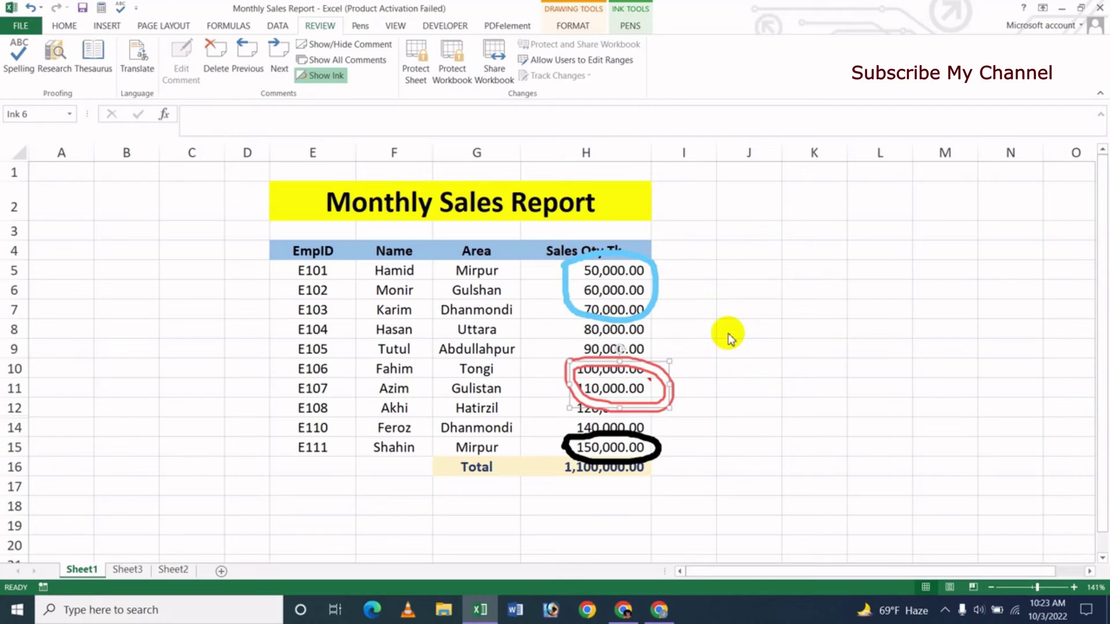
{"action": "key", "text": "Delete"}
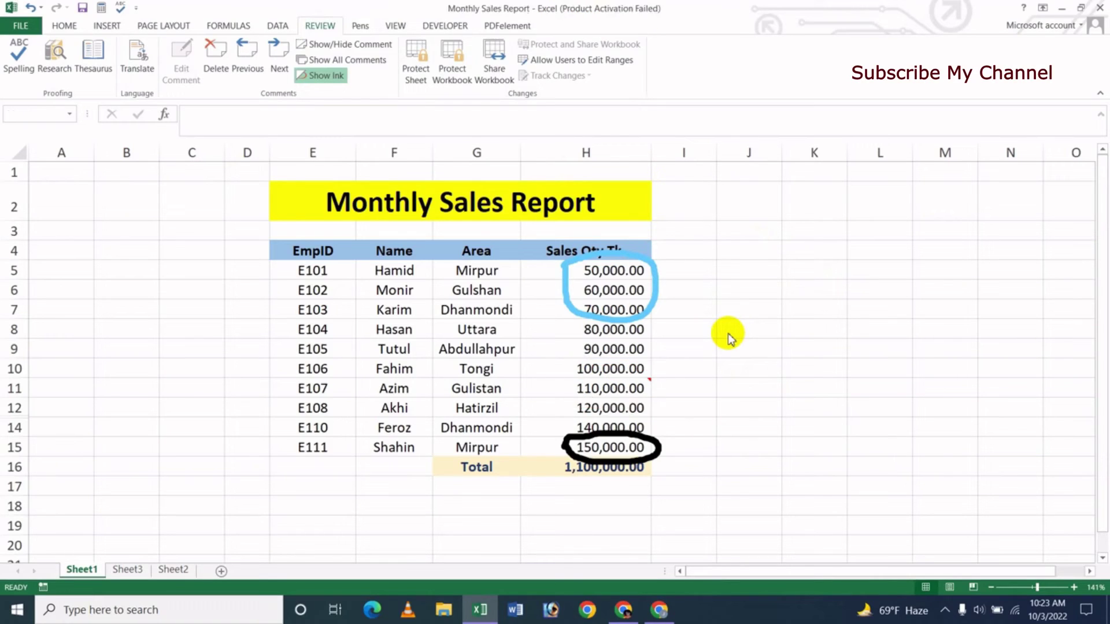
{"action": "left_click", "coordinate": [641, 266]}
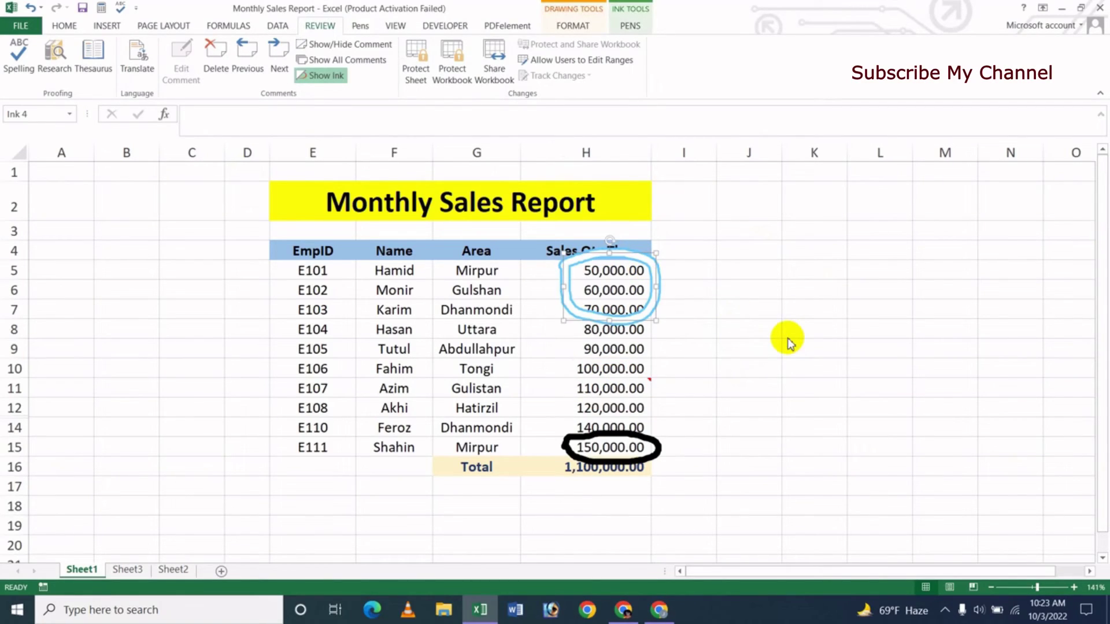
{"action": "key", "text": "Delete"}
{"action": "left_click", "coordinate": [651, 447]}
{"action": "key", "text": "Delete"}
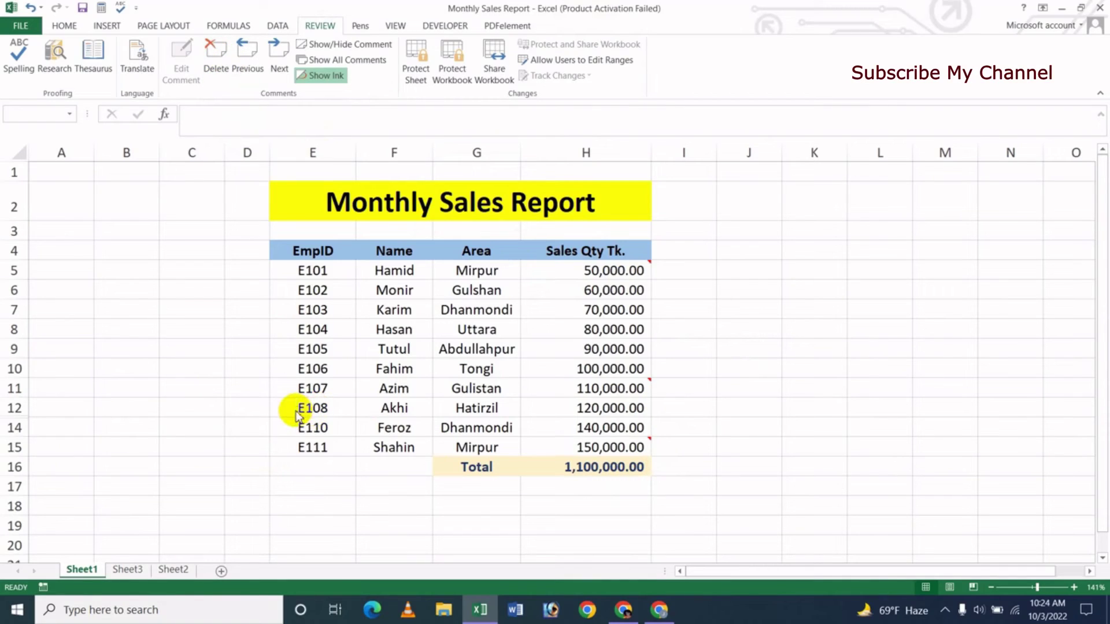
- Delete the comments from cells H5, H11 and H15
{"action": "left_click", "coordinate": [644, 330]}
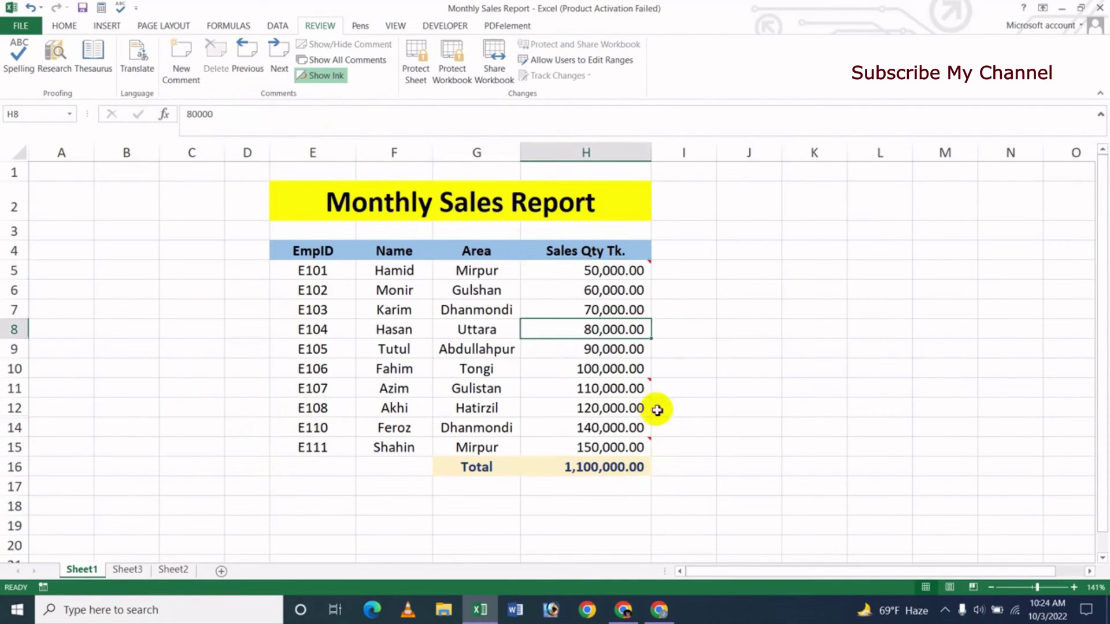
{"action": "left_click", "coordinate": [636, 274]}
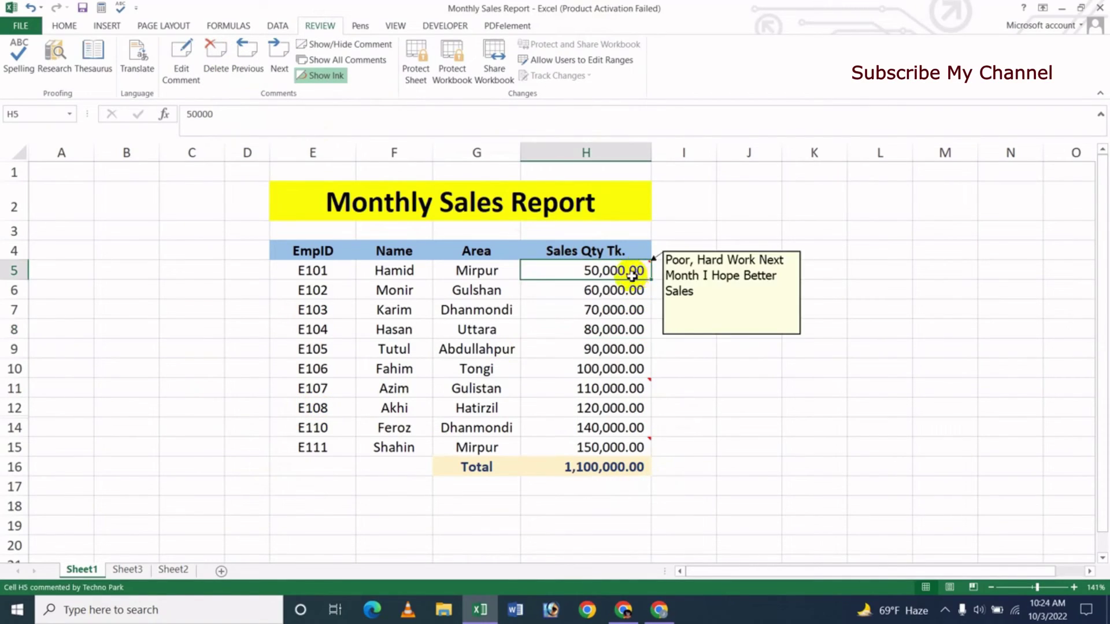
{"action": "left_click", "coordinate": [217, 70]}
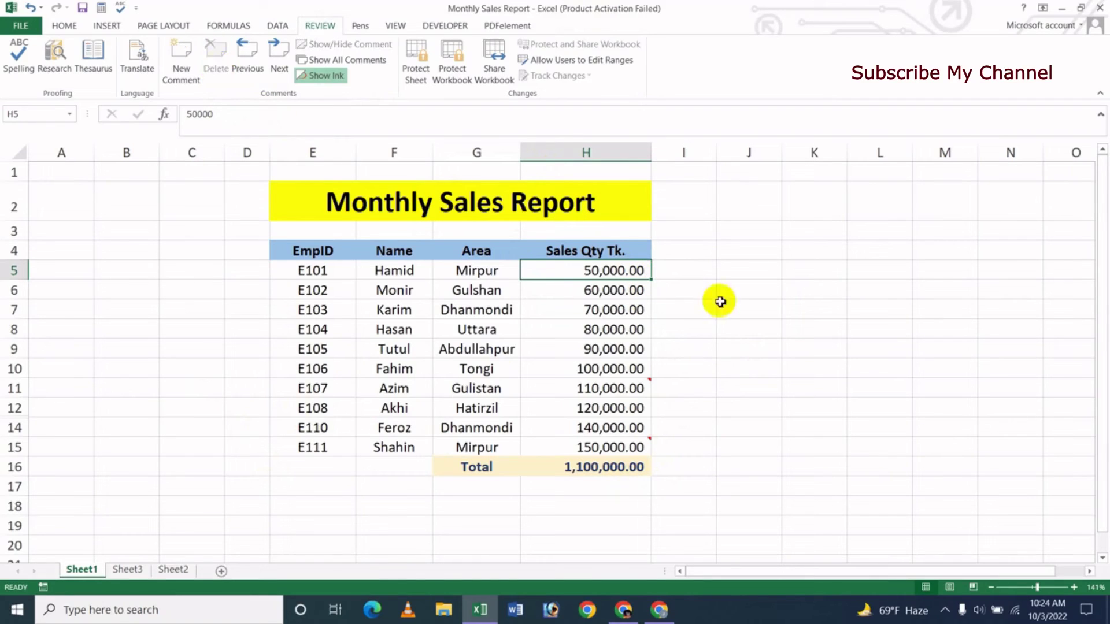
{"action": "left_click", "coordinate": [624, 390]}
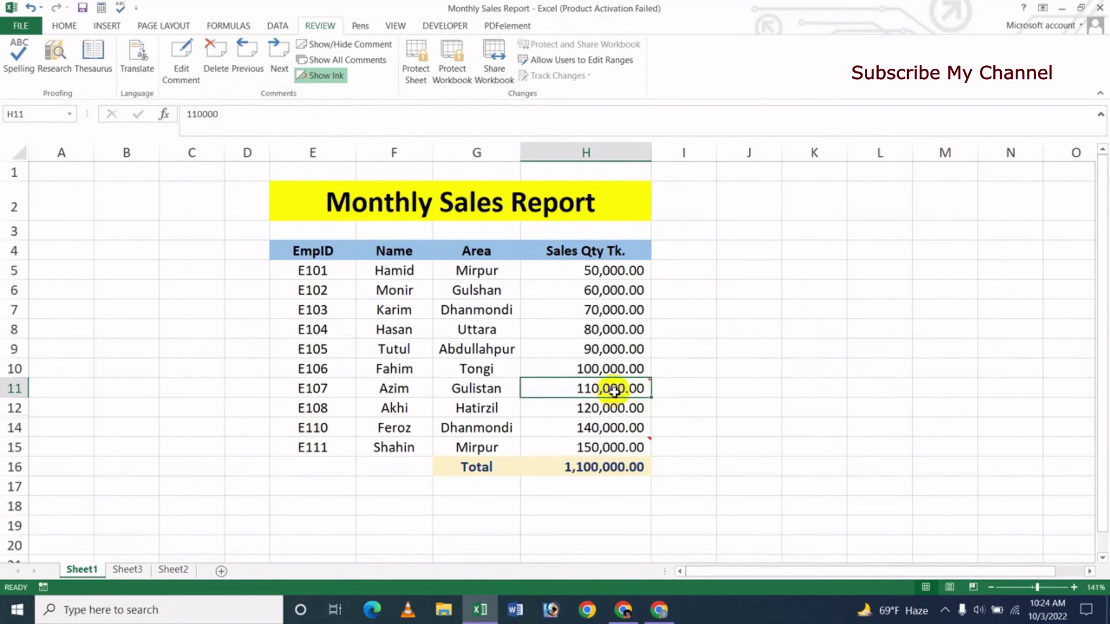
{"action": "mouse_move", "coordinate": [617, 391]}
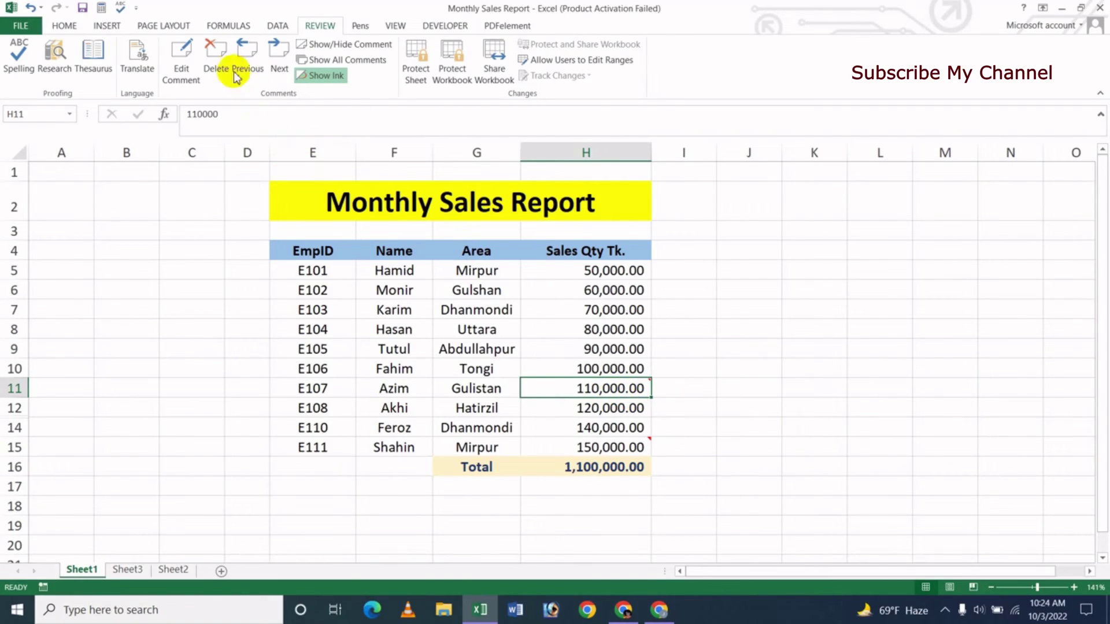
{"action": "left_click", "coordinate": [216, 61]}
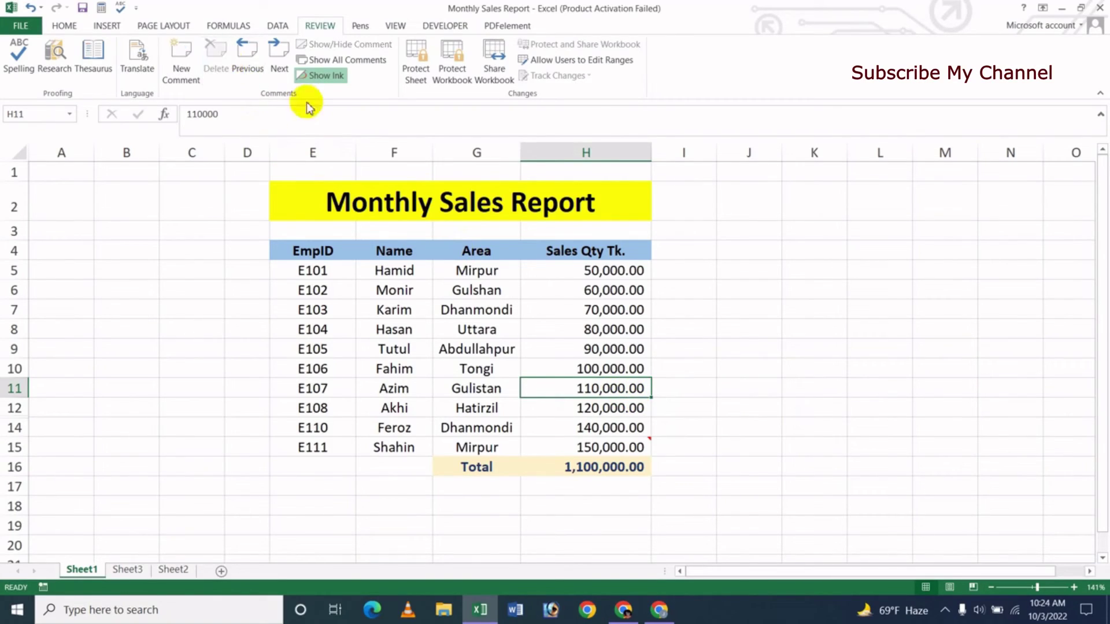
{"action": "left_click", "coordinate": [622, 451]}
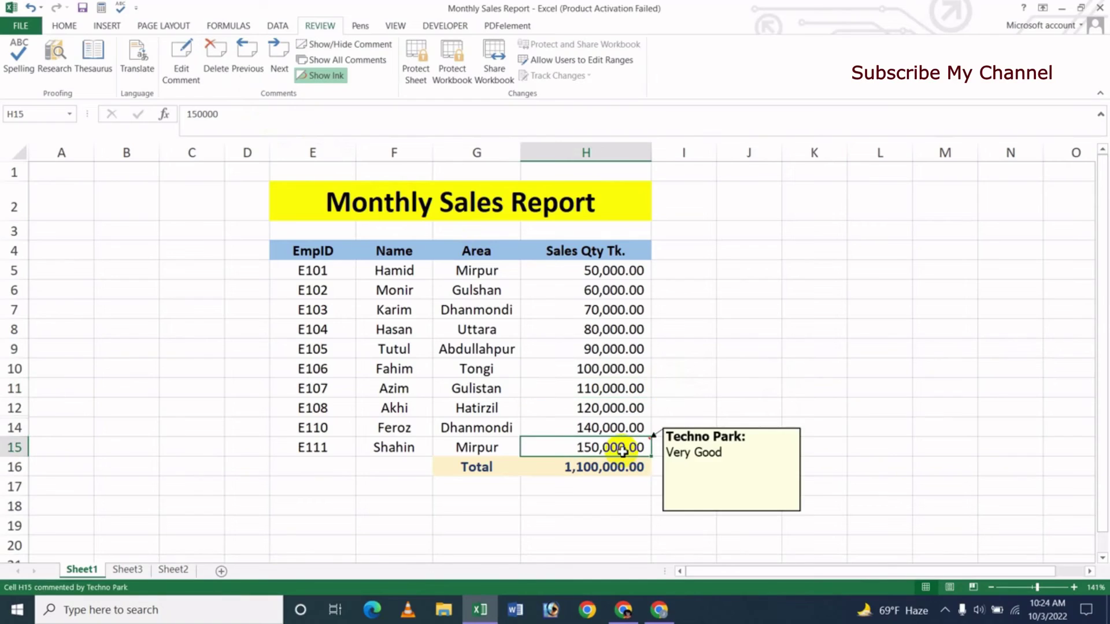
{"action": "left_click", "coordinate": [216, 58]}
{"action": "left_click", "coordinate": [585, 315]}
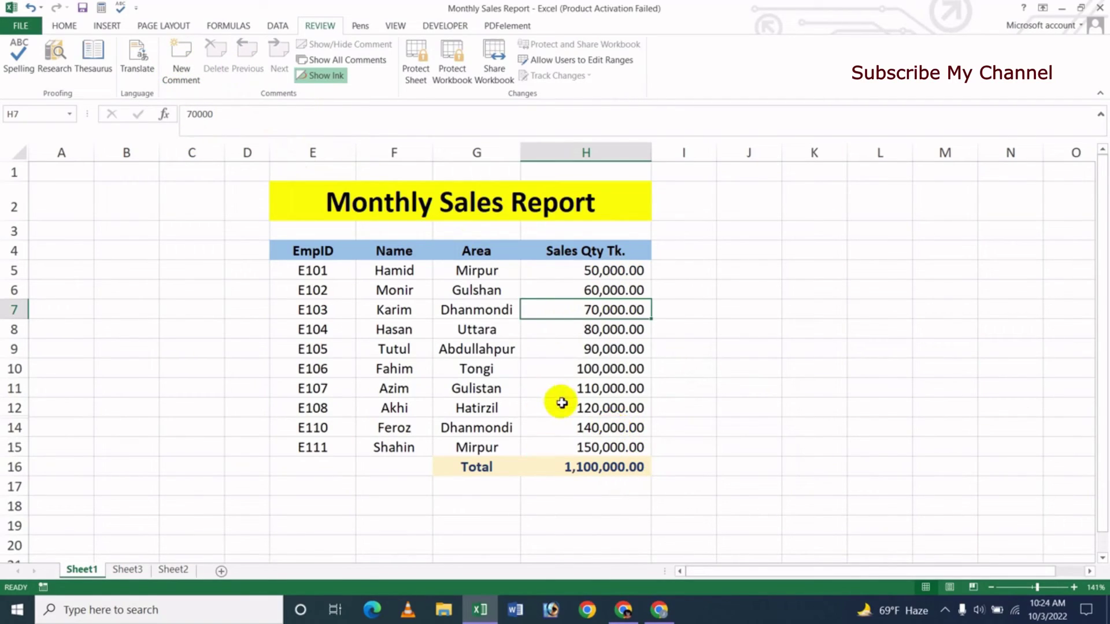
{"action": "left_click", "coordinate": [448, 333]}
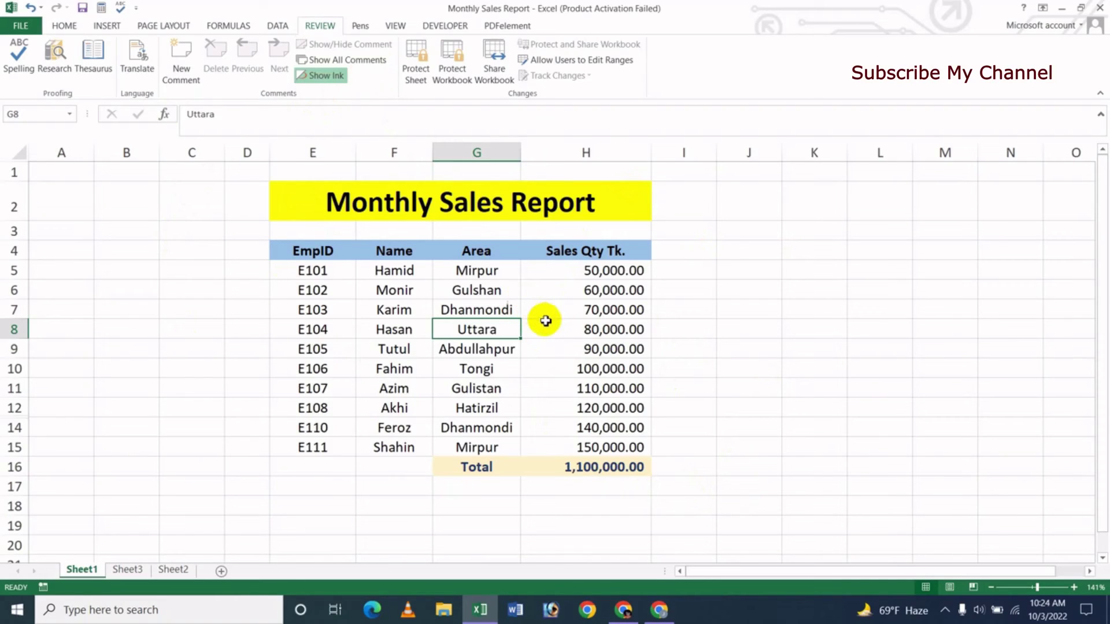
{"action": "left_click", "coordinate": [335, 78]}
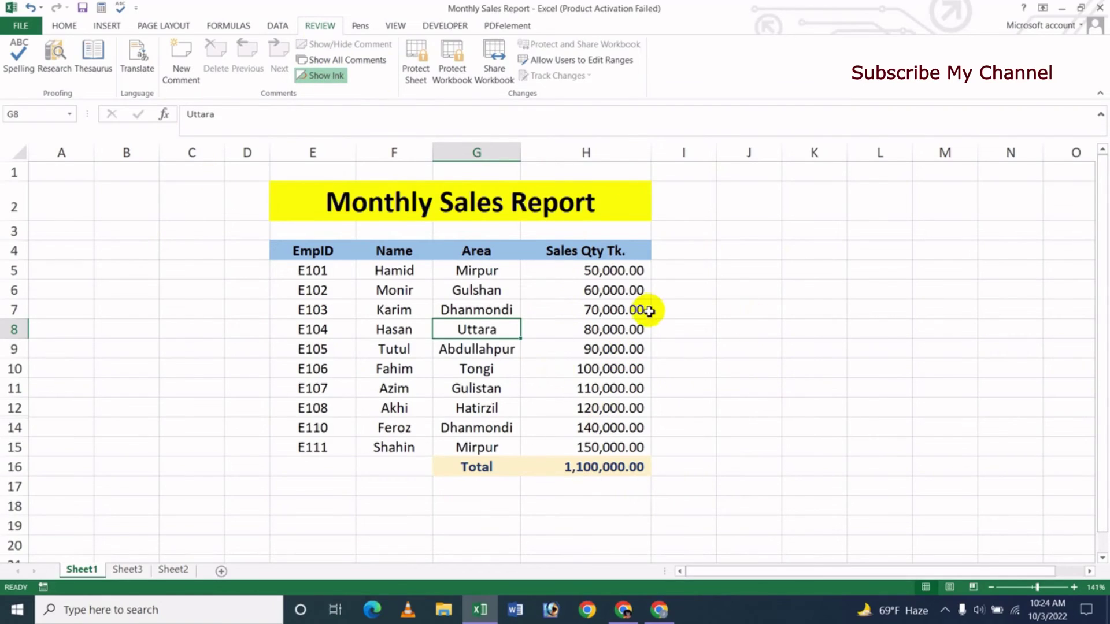
- Add a new comment to cell H5 without message text and open the Format Comment settings for its box
{"action": "left_click", "coordinate": [558, 270]}
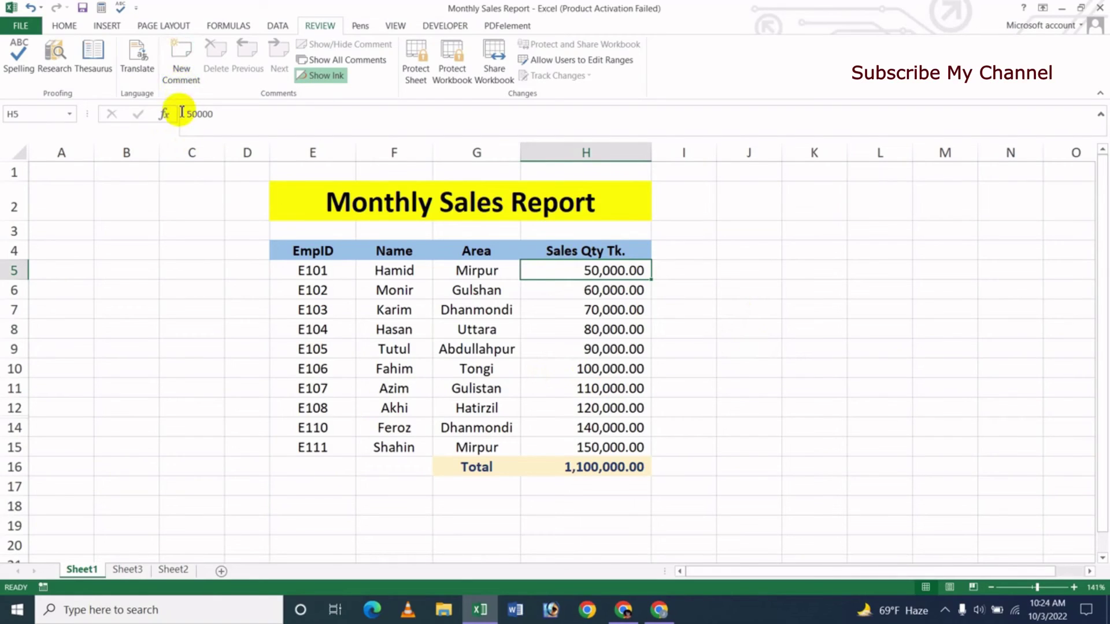
{"action": "left_click", "coordinate": [181, 72]}
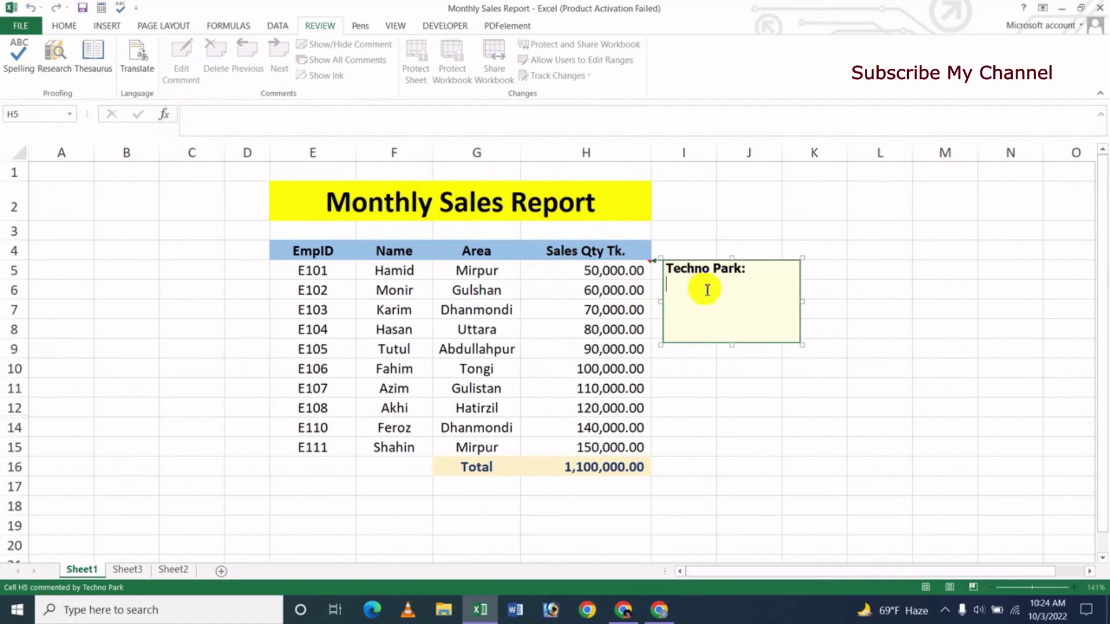
{"action": "left_click", "coordinate": [763, 263]}
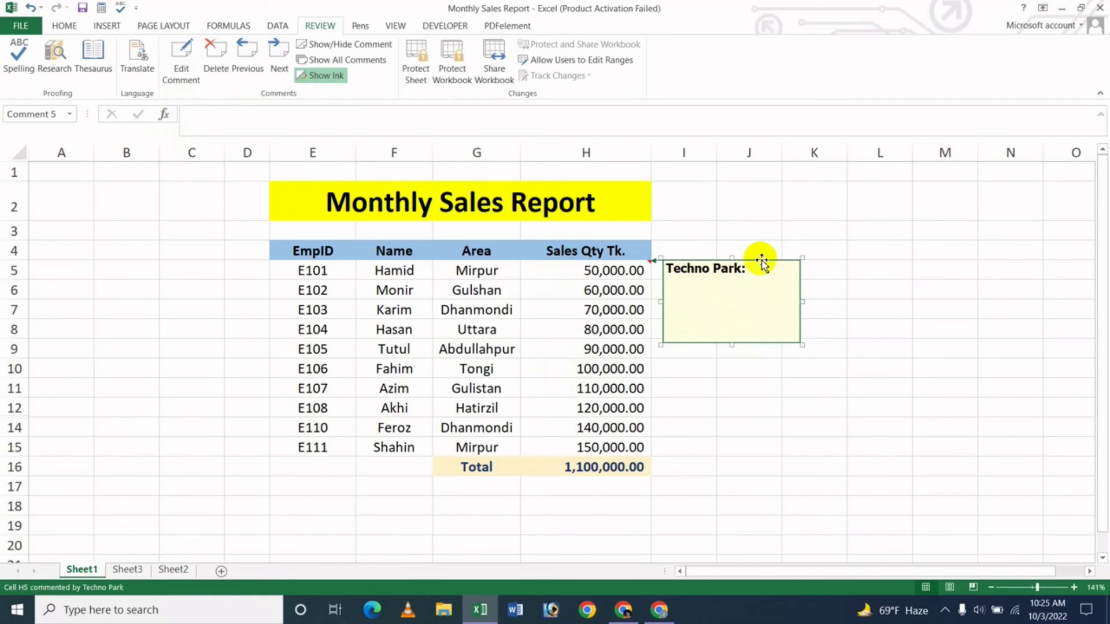
{"action": "right_click", "coordinate": [762, 263]}
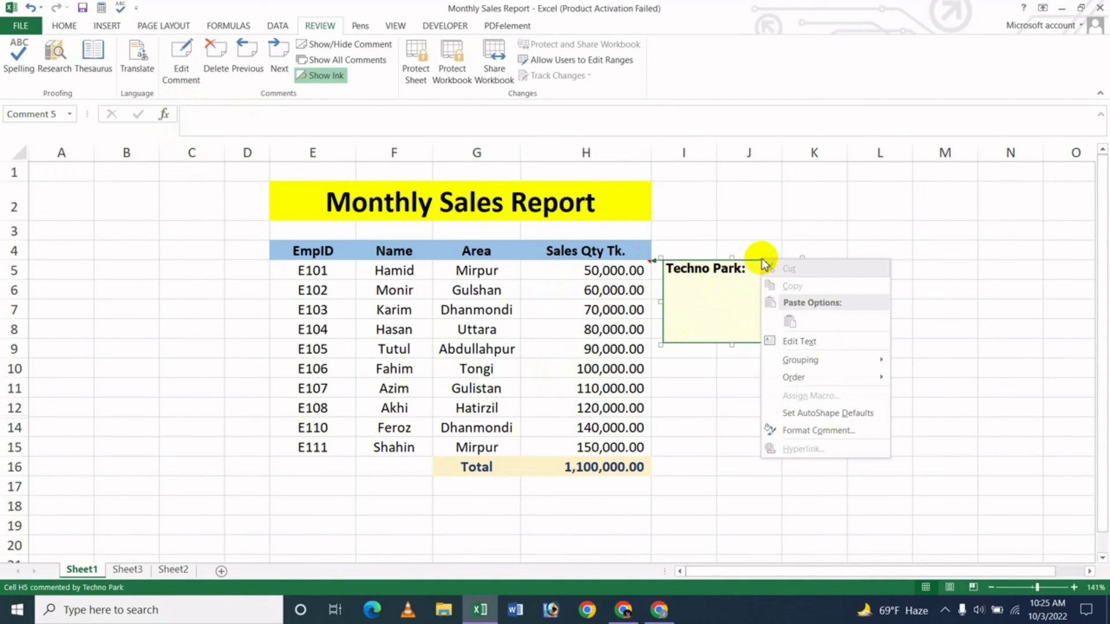
{"action": "left_click", "coordinate": [818, 431]}
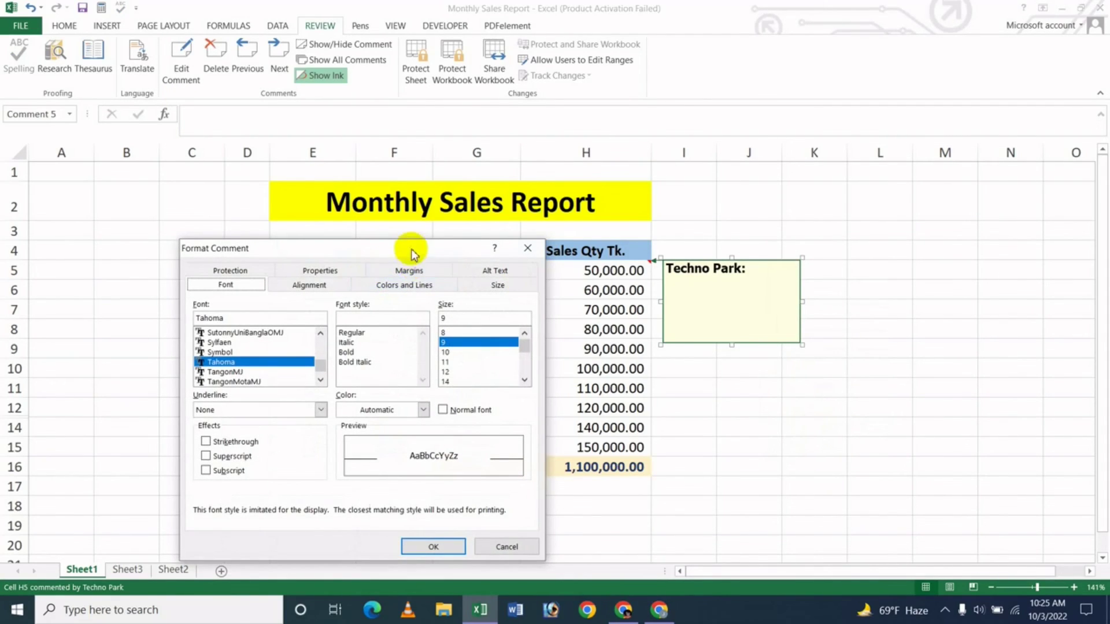
{"action": "left_click_drag", "start_coordinate": [412, 253], "coordinate": [571, 163]}
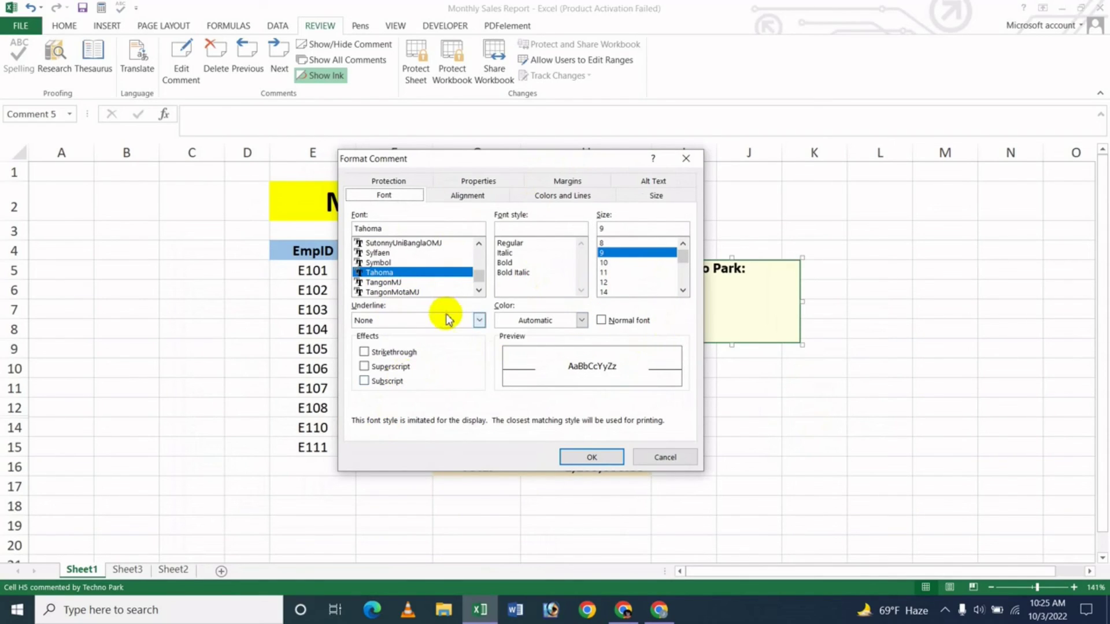
- Review the comment's alignment, line and size settings, and open the picture options in its fill effects
{"action": "left_click", "coordinate": [458, 196]}
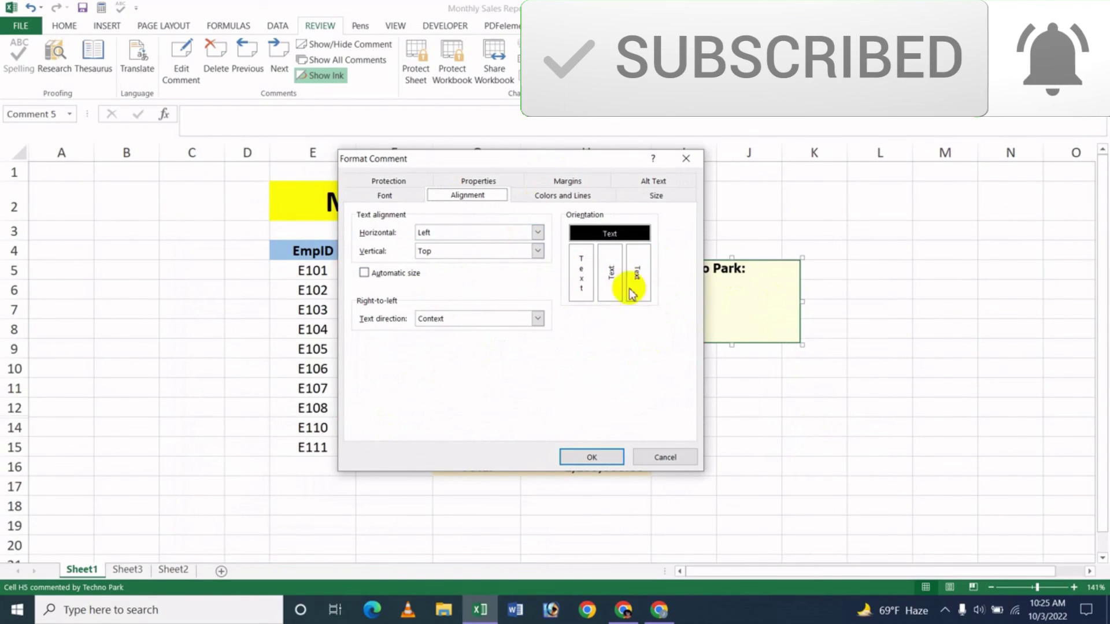
{"action": "left_click", "coordinate": [563, 195]}
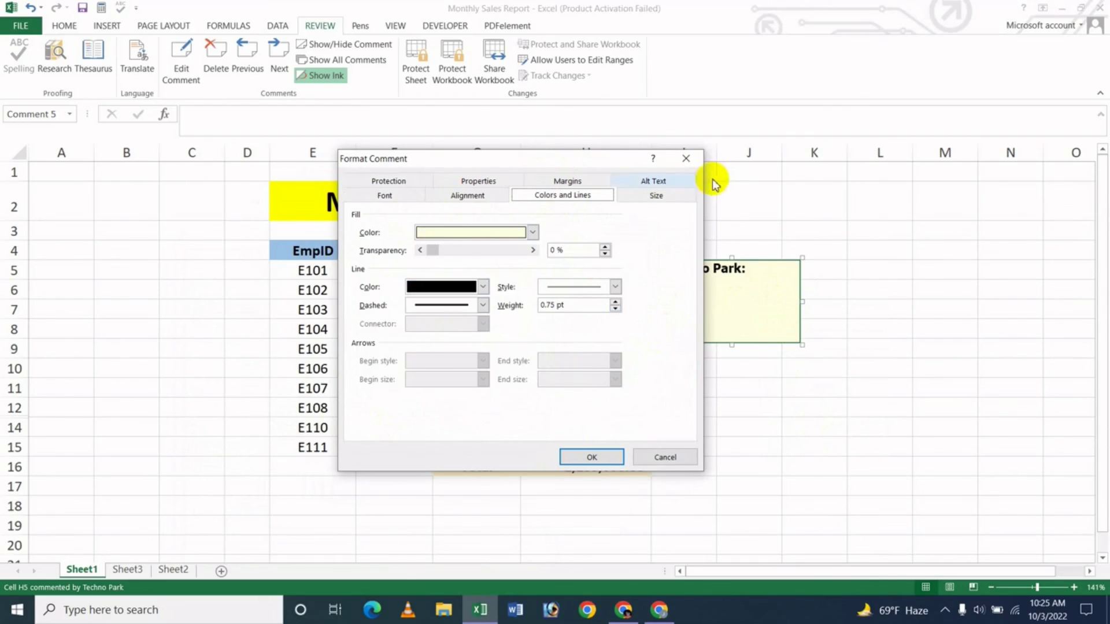
{"action": "left_click", "coordinate": [656, 195]}
{"action": "left_click", "coordinate": [575, 199]}
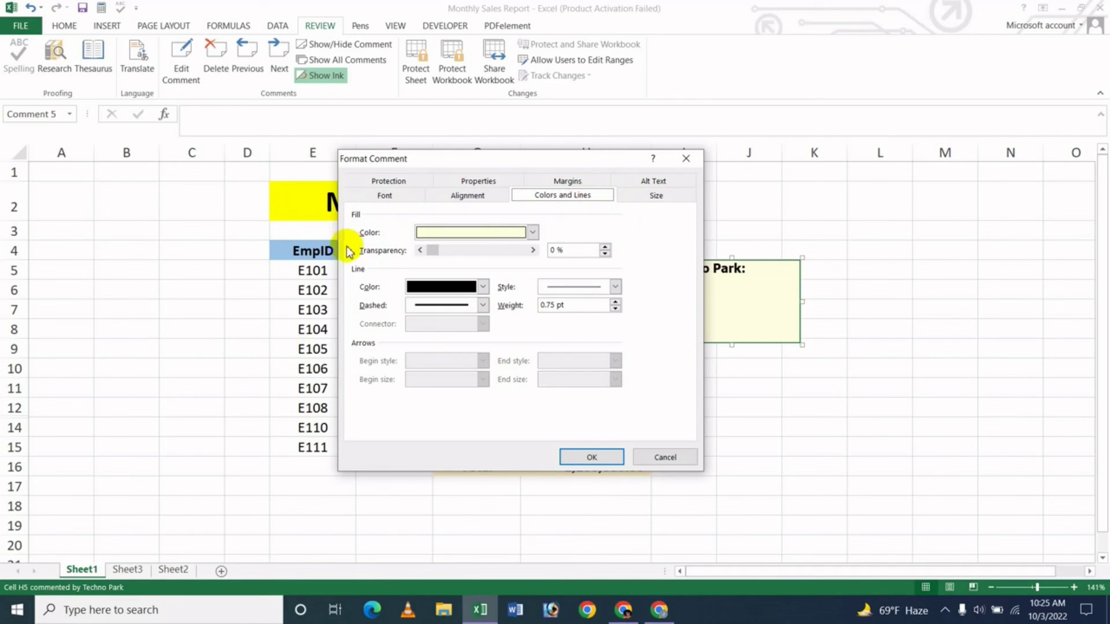
{"action": "left_click", "coordinate": [532, 232]}
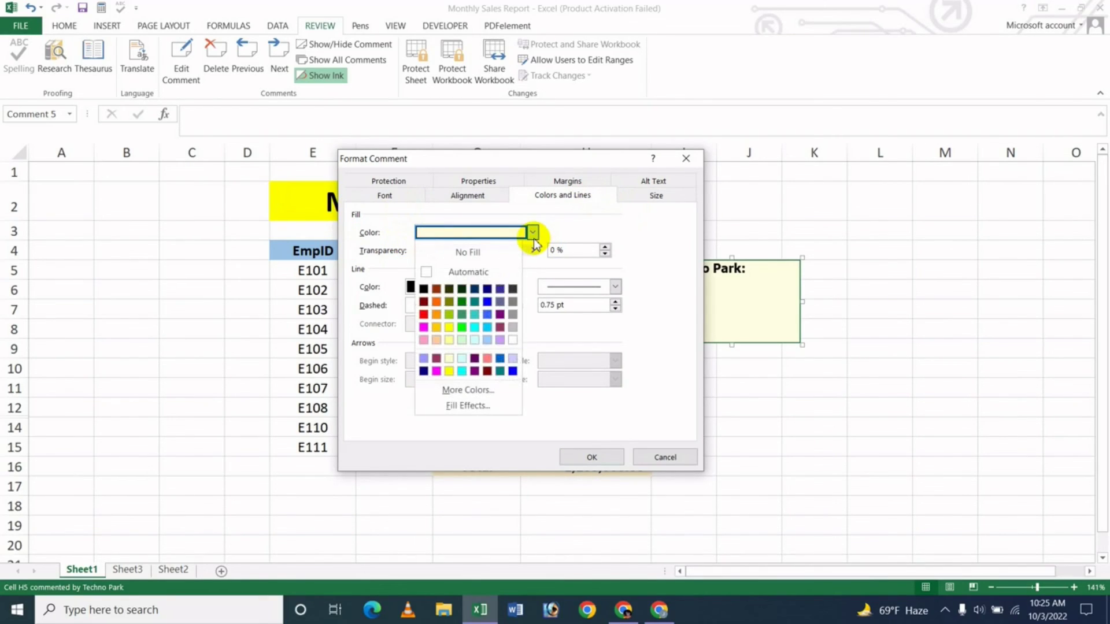
{"action": "left_click", "coordinate": [463, 407]}
{"action": "left_click_drag", "start_coordinate": [431, 240], "coordinate": [572, 119]}
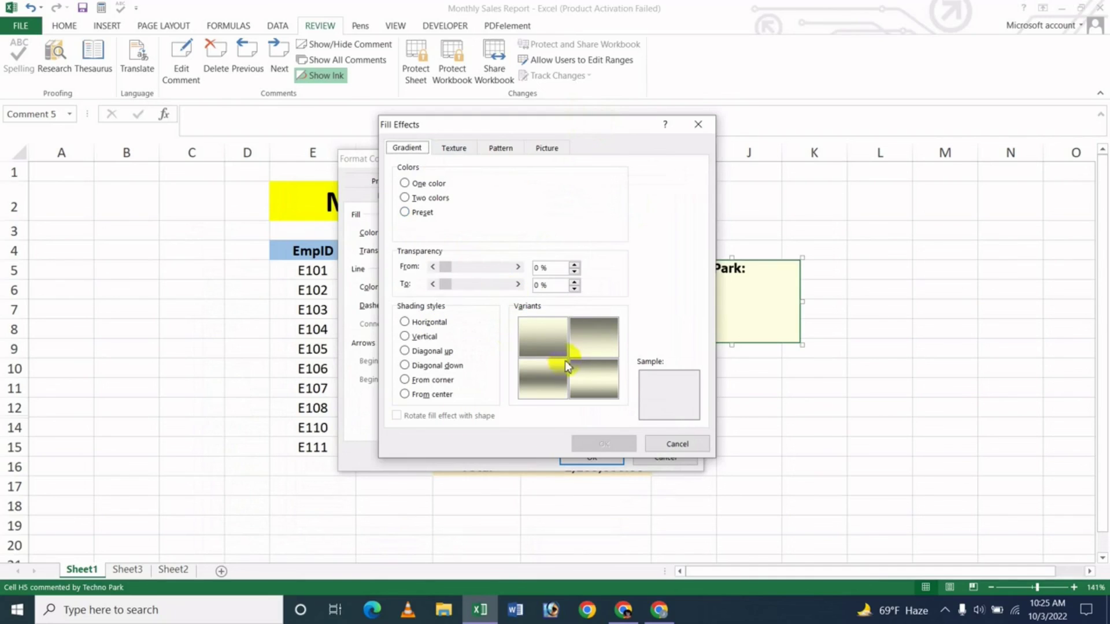
{"action": "left_click", "coordinate": [547, 148]}
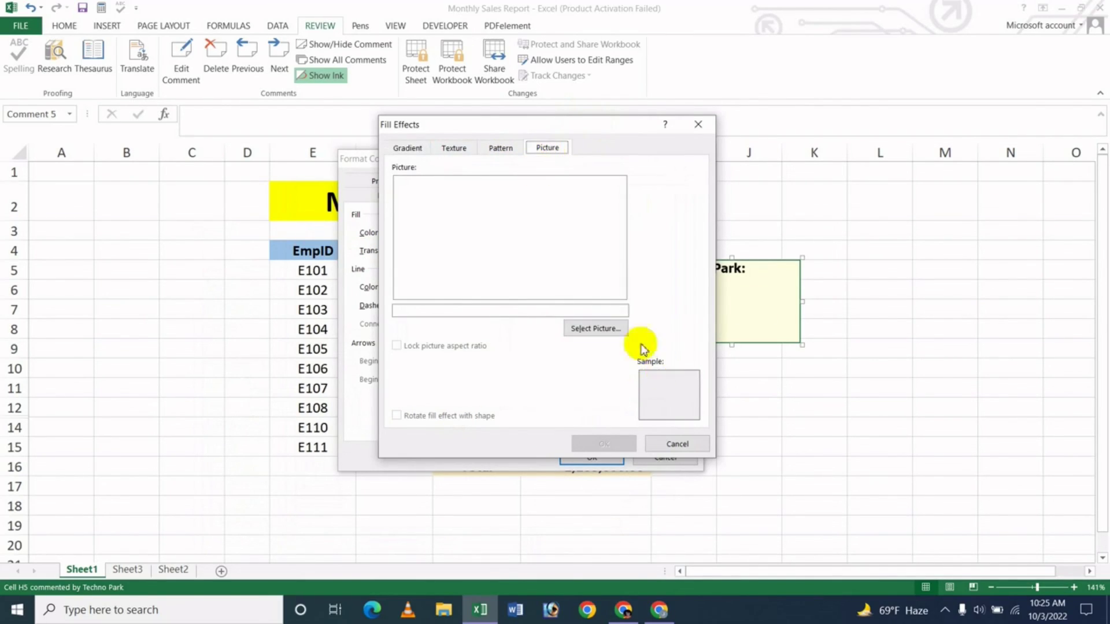
- Fill the H5 comment box with the picture "Icche fashion bd" from the Icche folder in Documents and apply the formatting
{"action": "left_click", "coordinate": [595, 328]}
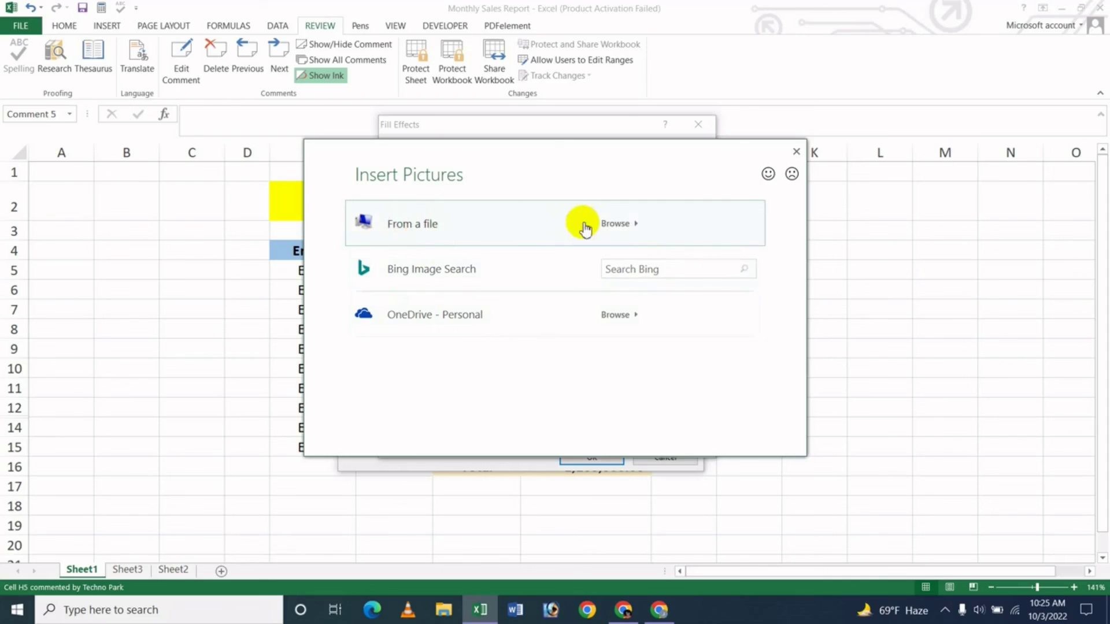
{"action": "left_click", "coordinate": [433, 227]}
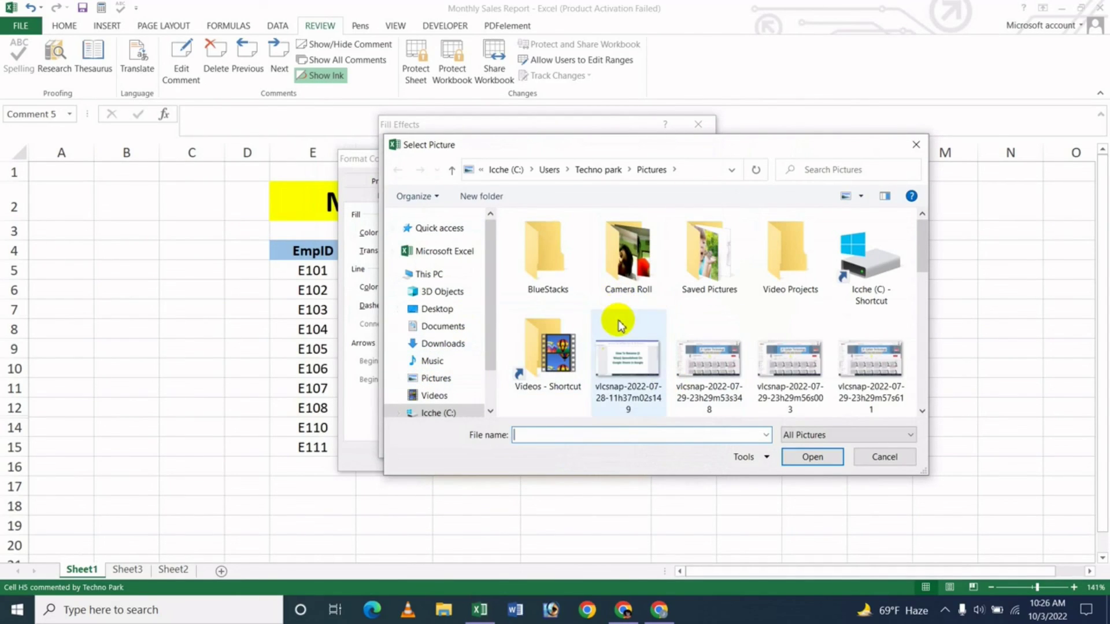
{"action": "double_click", "coordinate": [627, 262]}
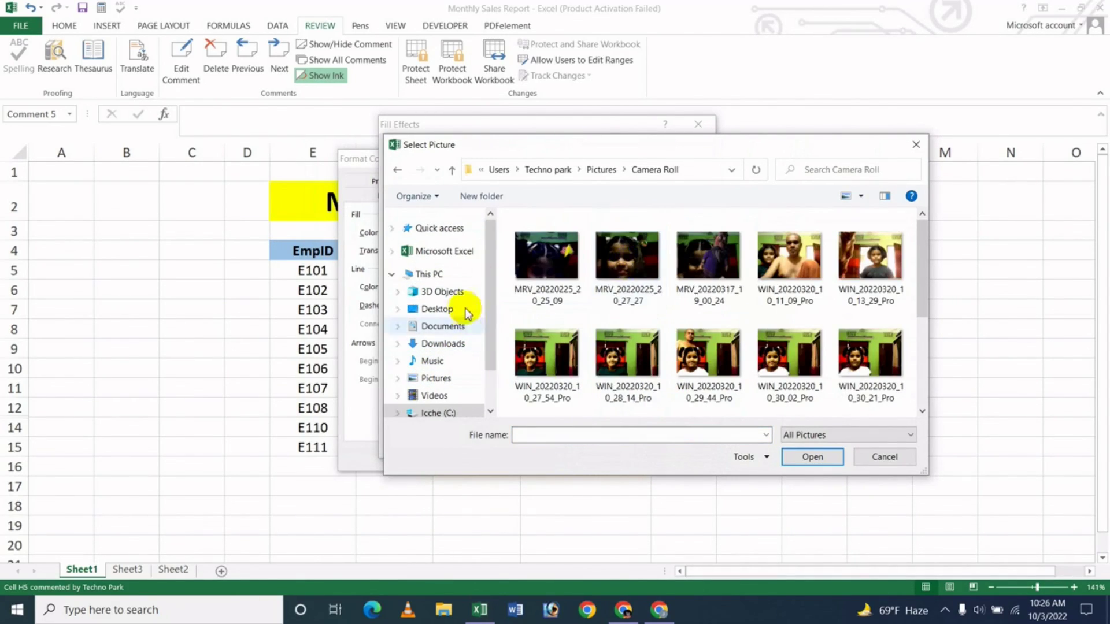
{"action": "left_click", "coordinate": [434, 309]}
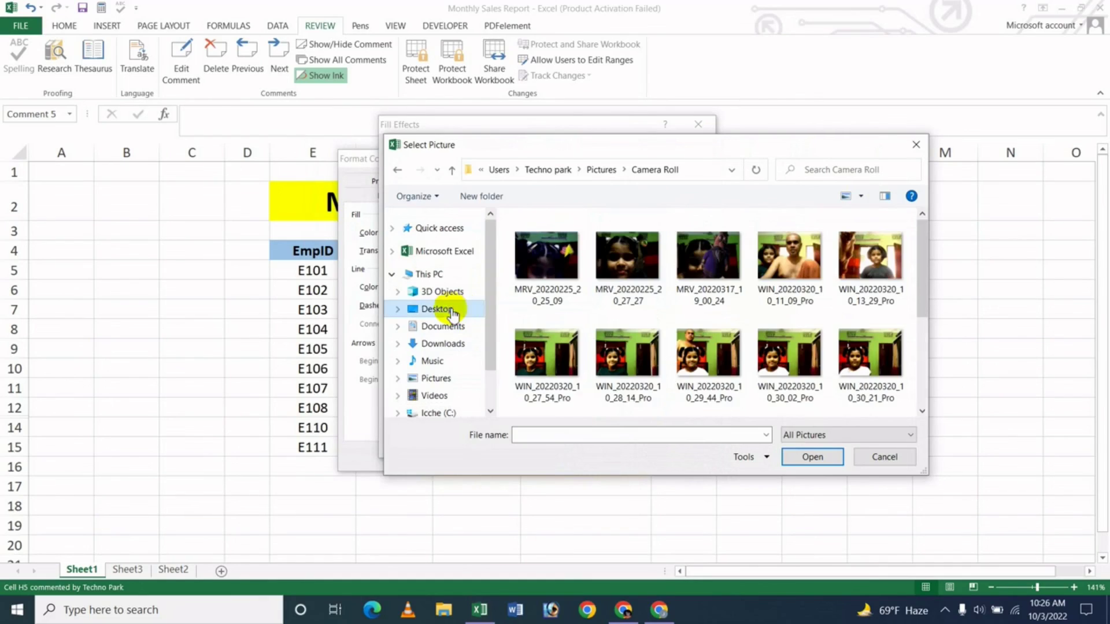
{"action": "left_click", "coordinate": [439, 326]}
{"action": "double_click", "coordinate": [716, 270]}
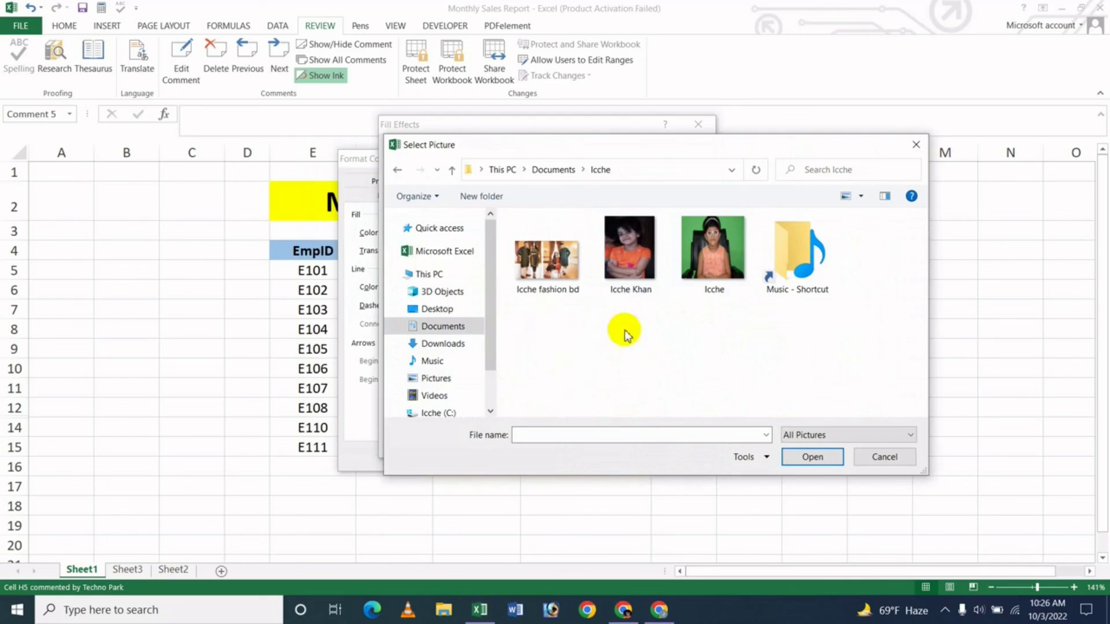
{"action": "left_click", "coordinate": [546, 263]}
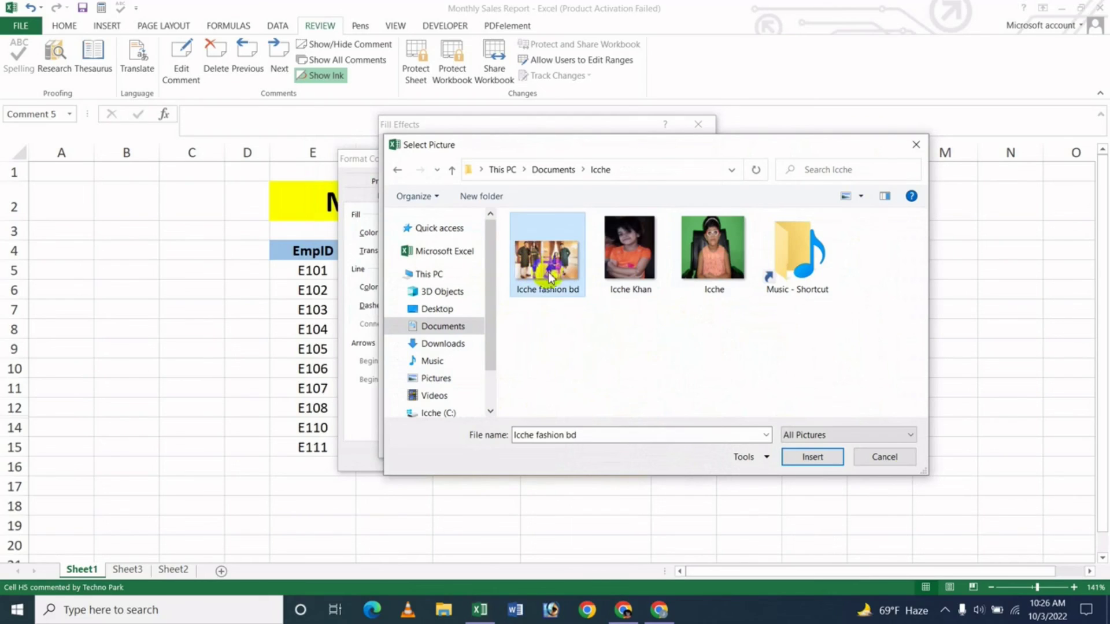
{"action": "left_click", "coordinate": [812, 457]}
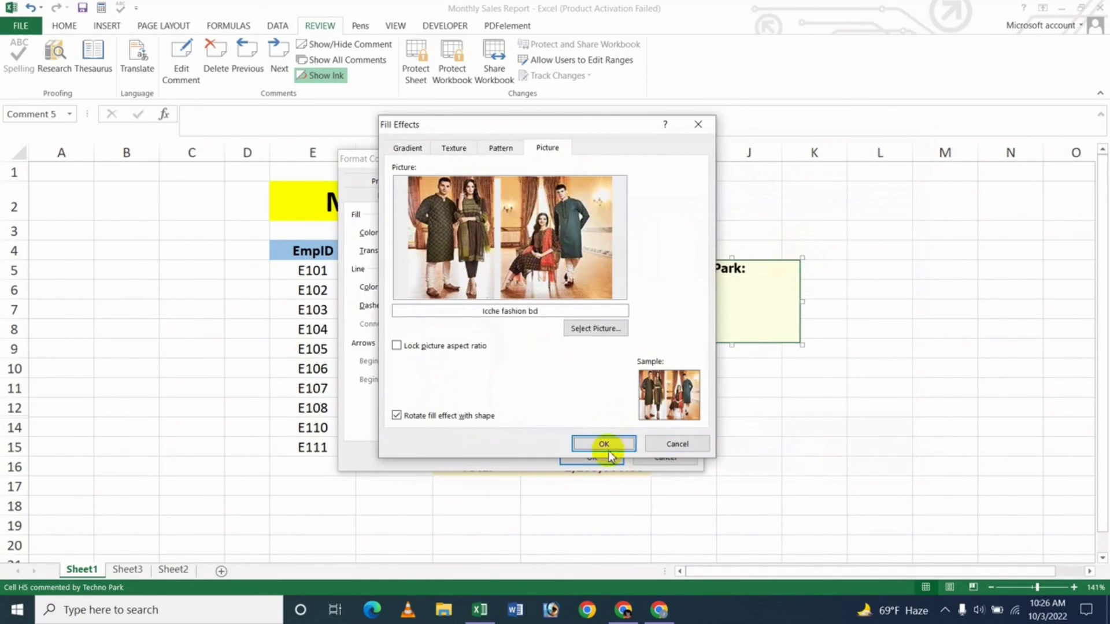
{"action": "left_click", "coordinate": [604, 444]}
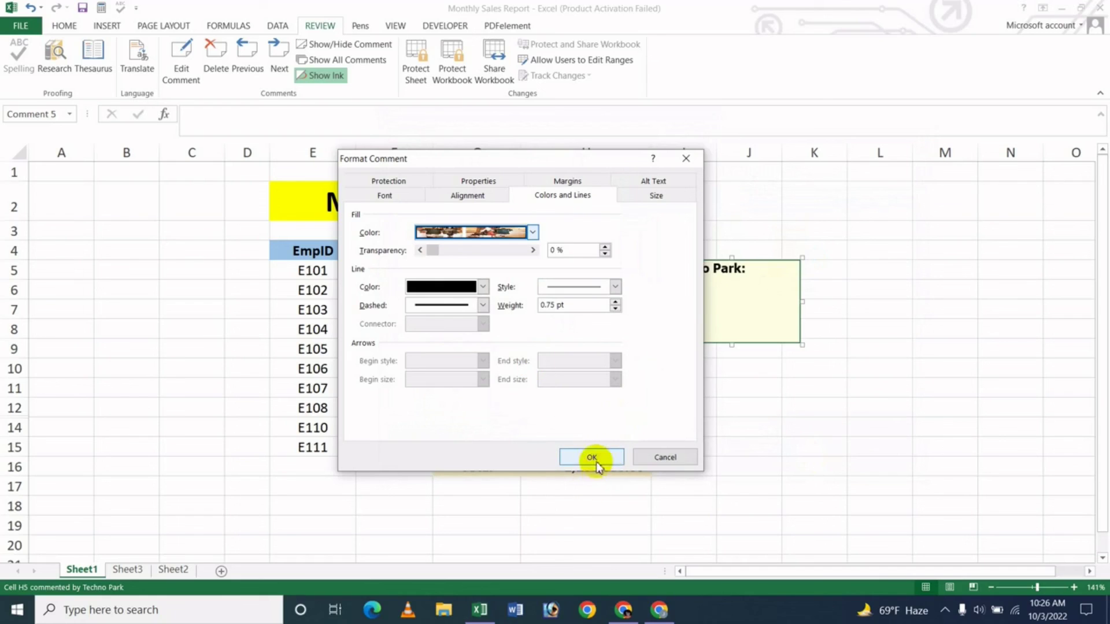
{"action": "left_click", "coordinate": [591, 456]}
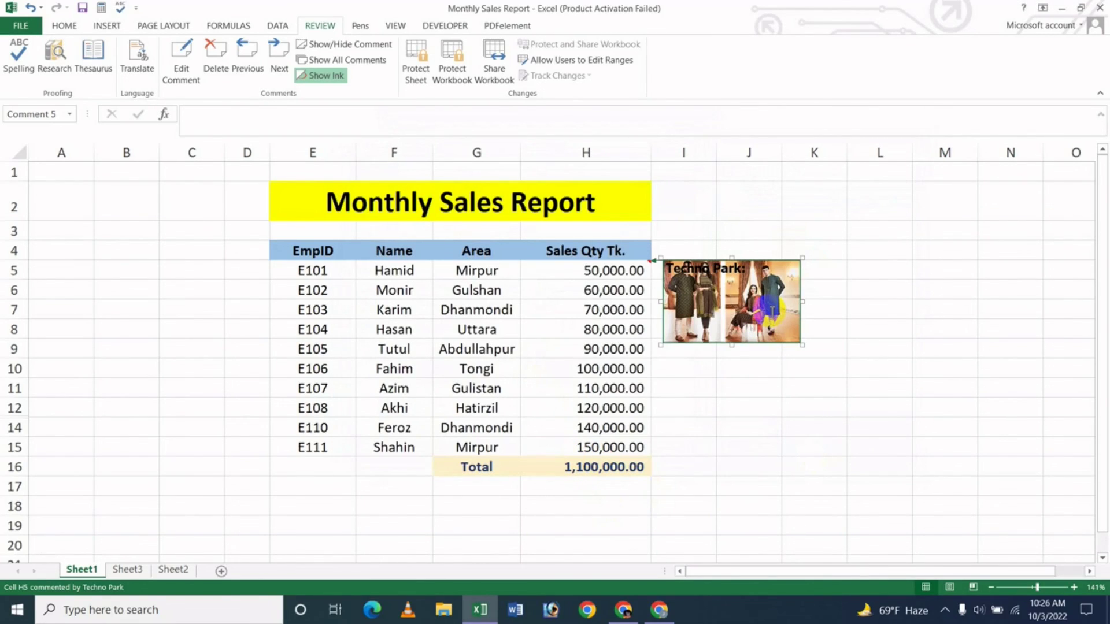
- Deselect the comment and display it from cell H5 to check its picture fill
{"action": "left_click", "coordinate": [772, 289]}
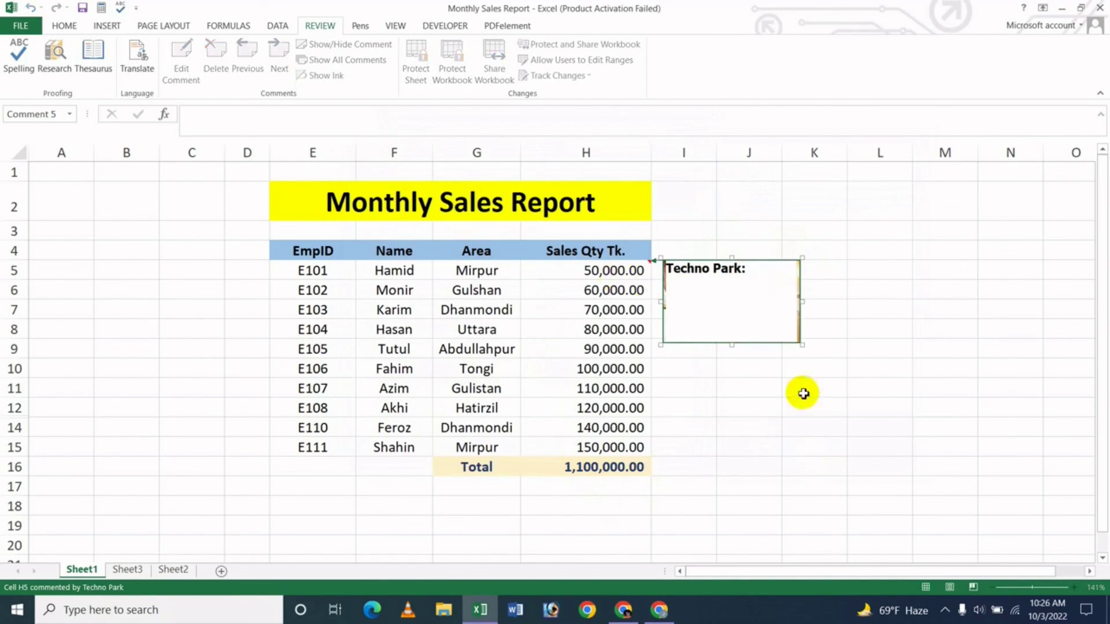
{"action": "left_click", "coordinate": [787, 424]}
{"action": "mouse_move", "coordinate": [625, 273]}
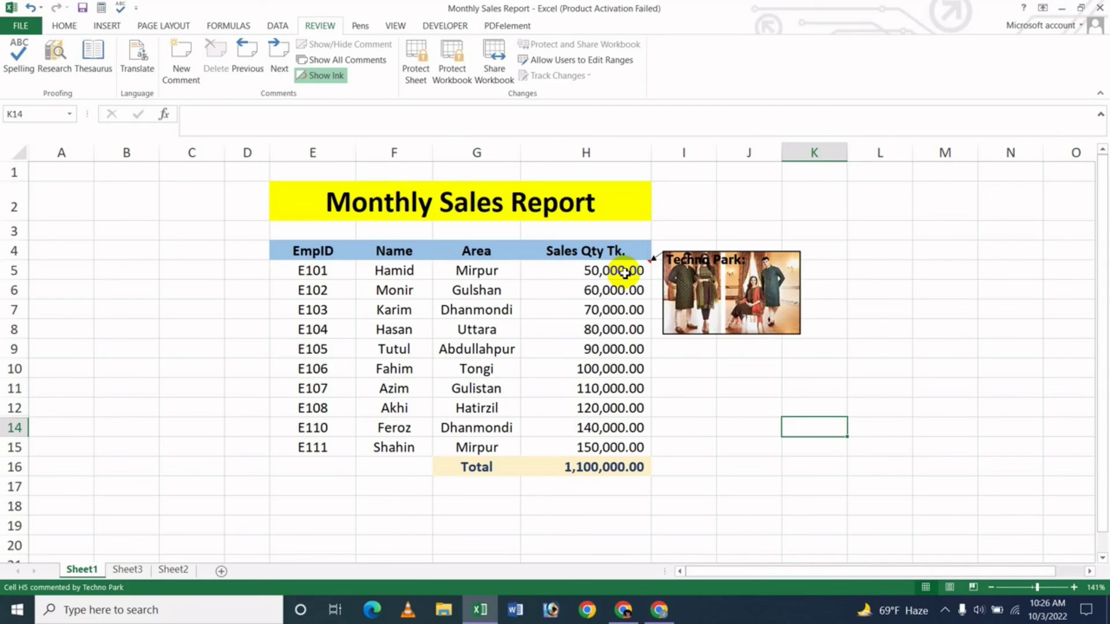
- Switch to the Chrome window with the JK Update Technology channel's videos page on YouTube
{"action": "left_click", "coordinate": [658, 610]}
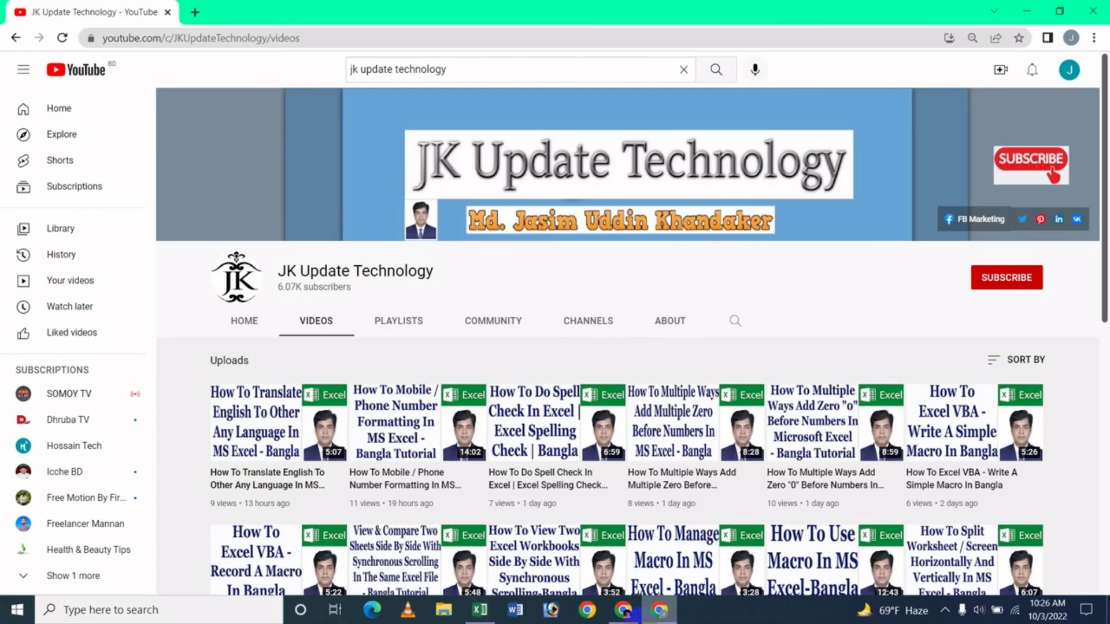